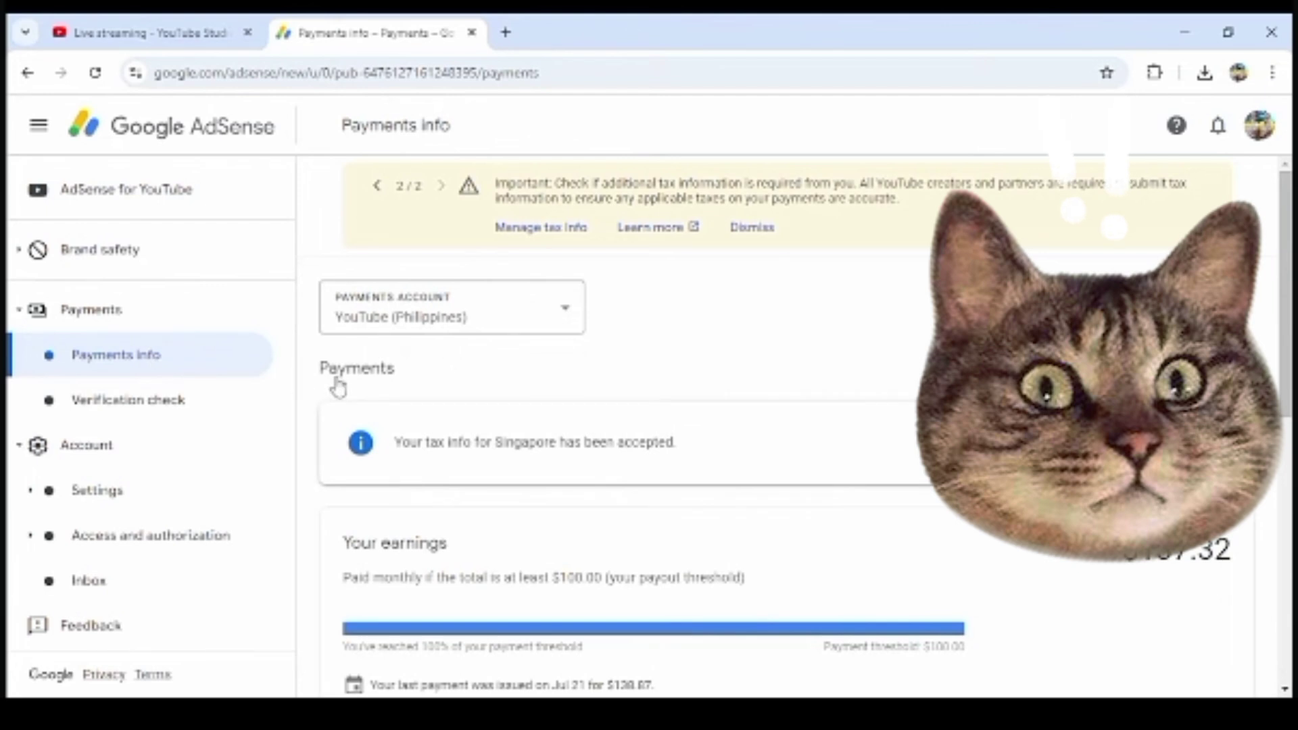
Review the submitted tax info for the United States and Singapore, including Form W-8BEN's status, expiry date and withholding rates.
scroll(338, 387, down, 3)
scroll(339, 385, up, 3)
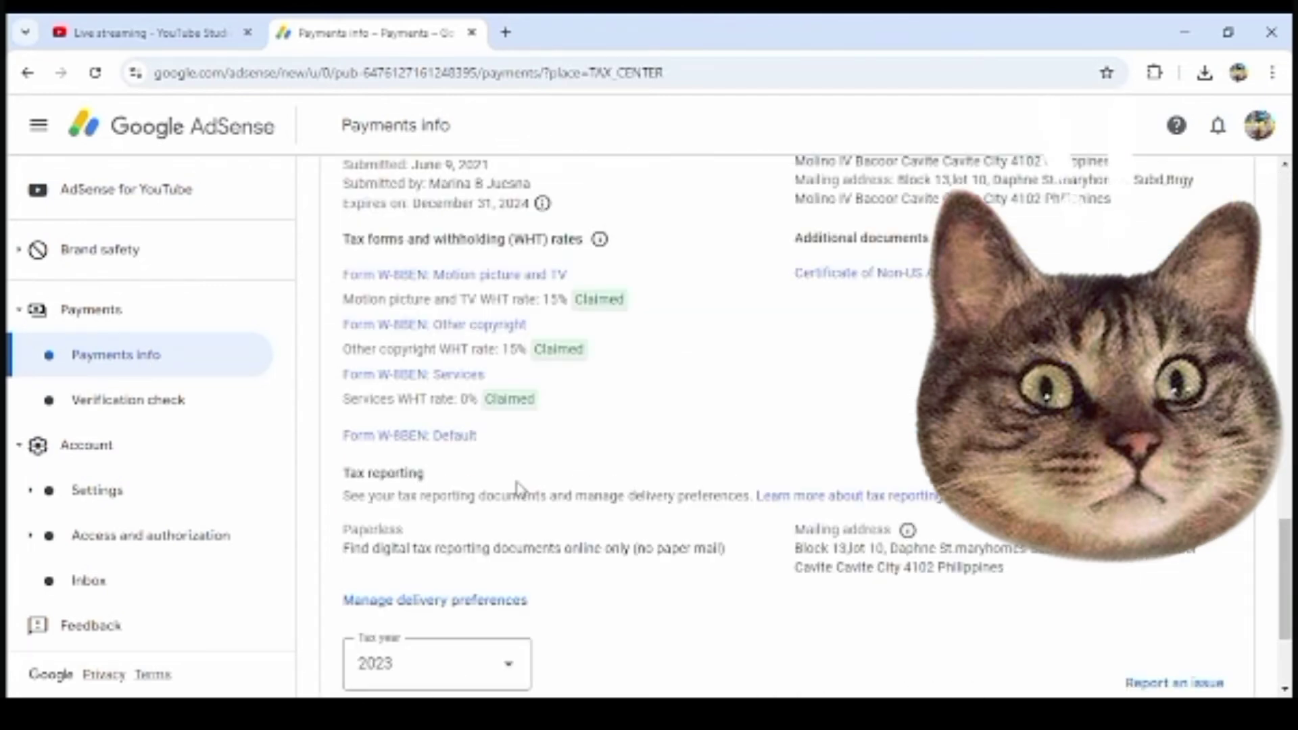
scroll(518, 487, up, 3)
scroll(518, 480, up, 3)
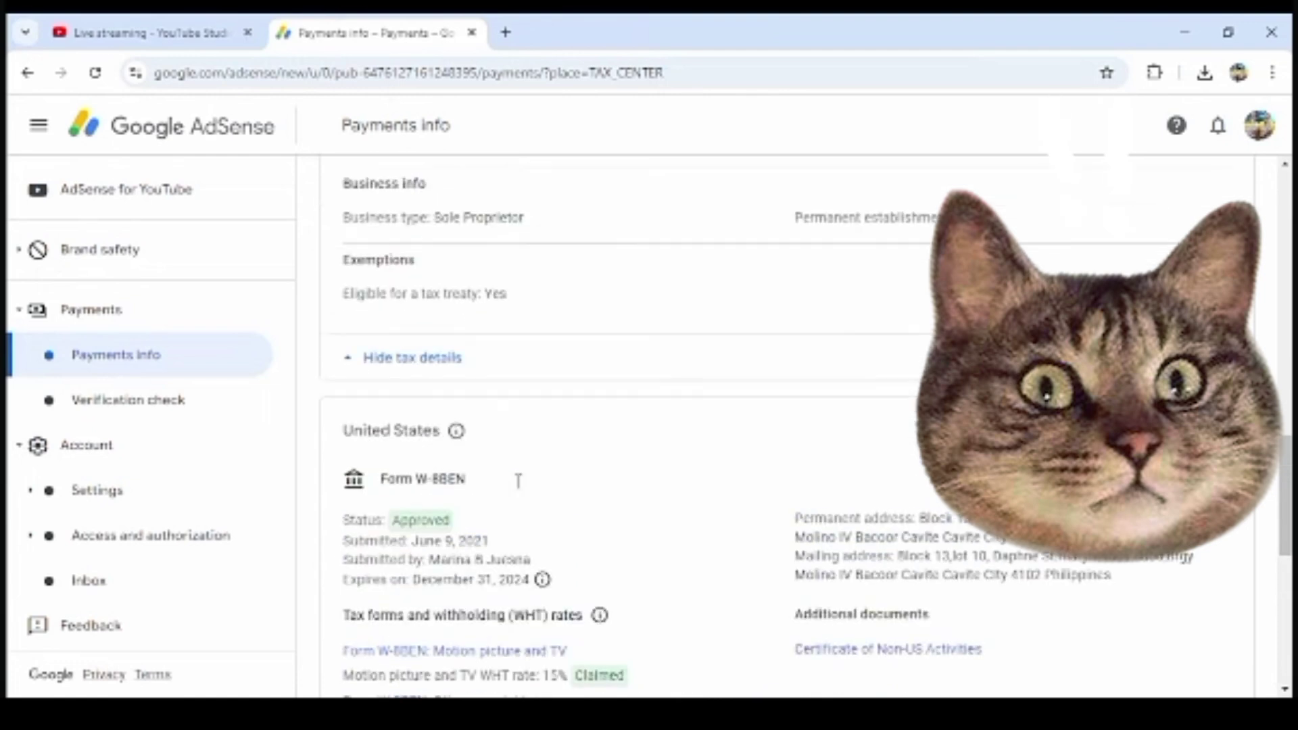
scroll(518, 480, down, 1)
scroll(518, 480, up, 3)
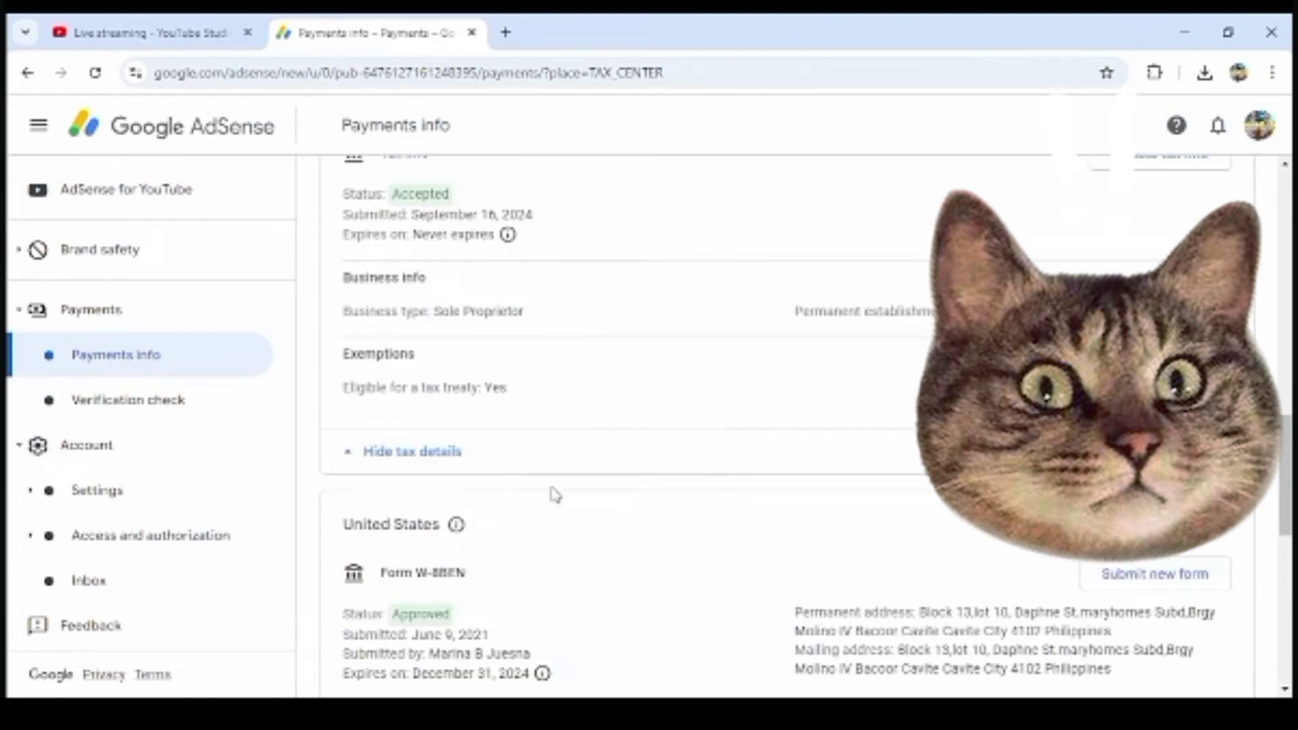
scroll(549, 493, down, 3)
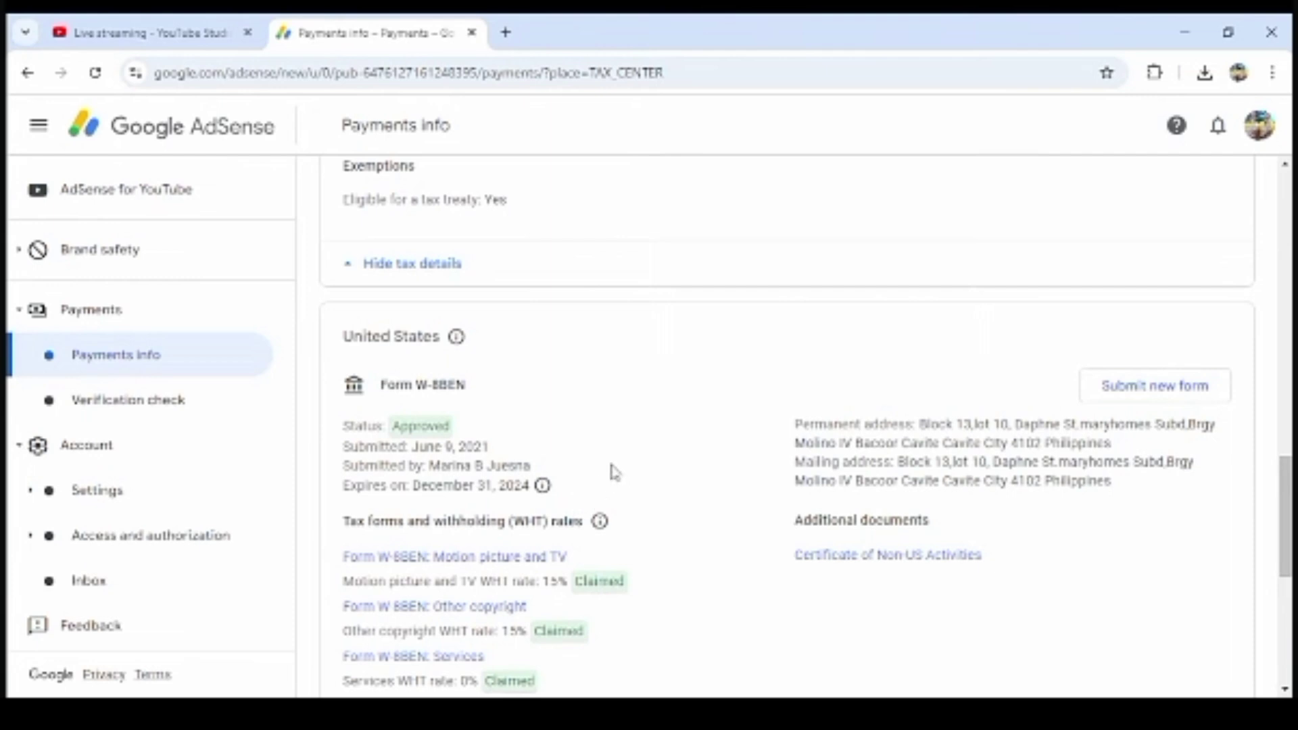
scroll(613, 473, down, 3)
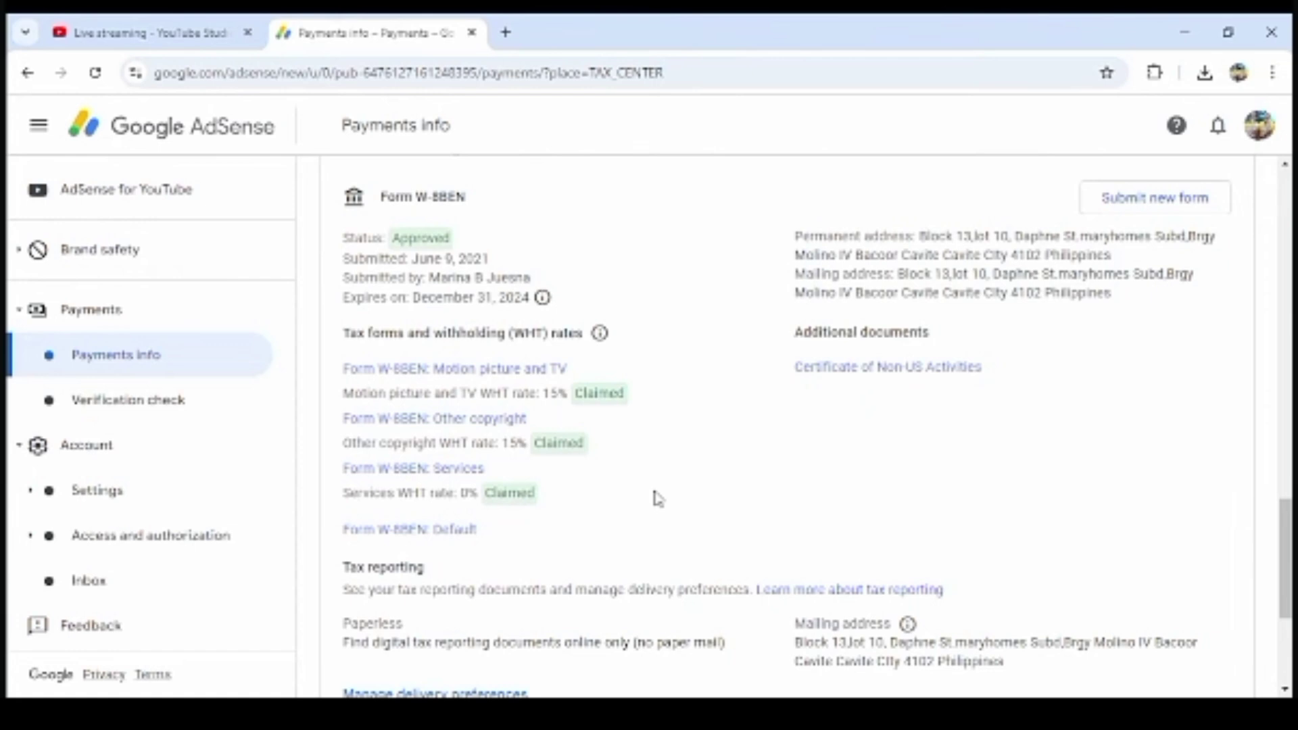
scroll(658, 499, down, 2)
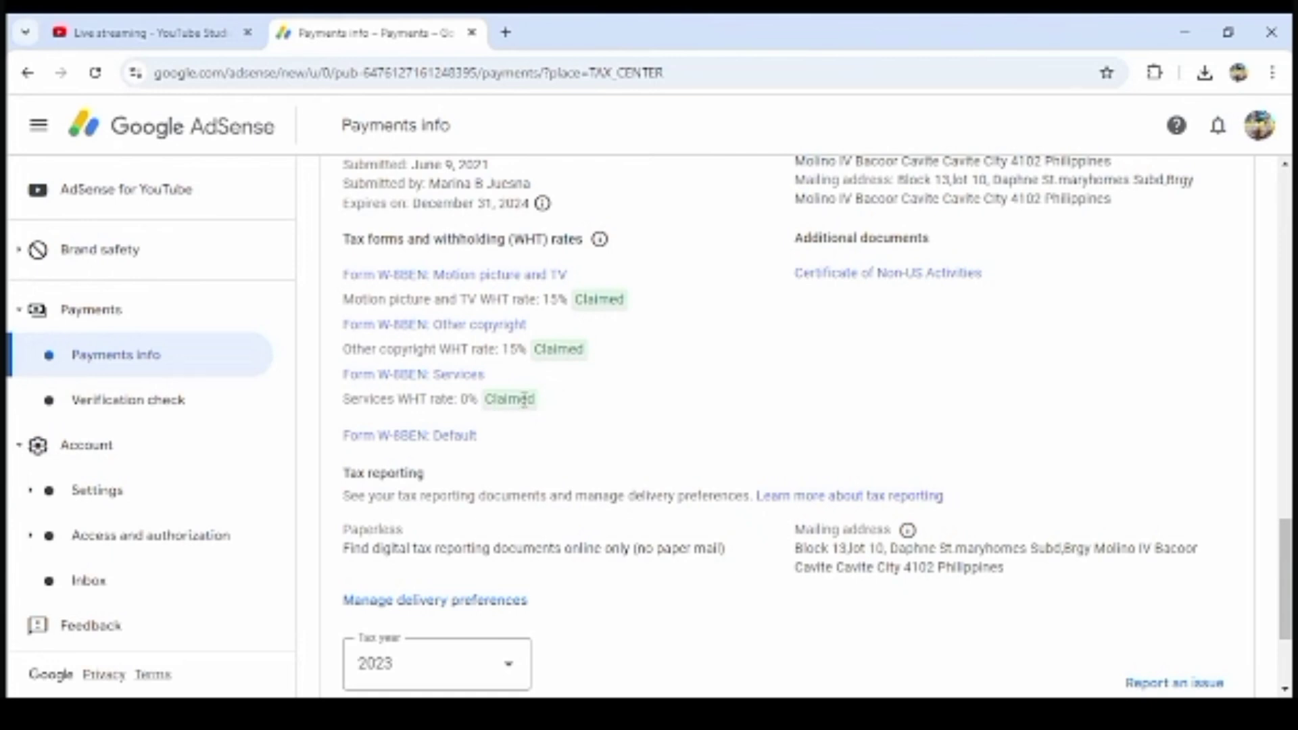
scroll(728, 446, up, 3)
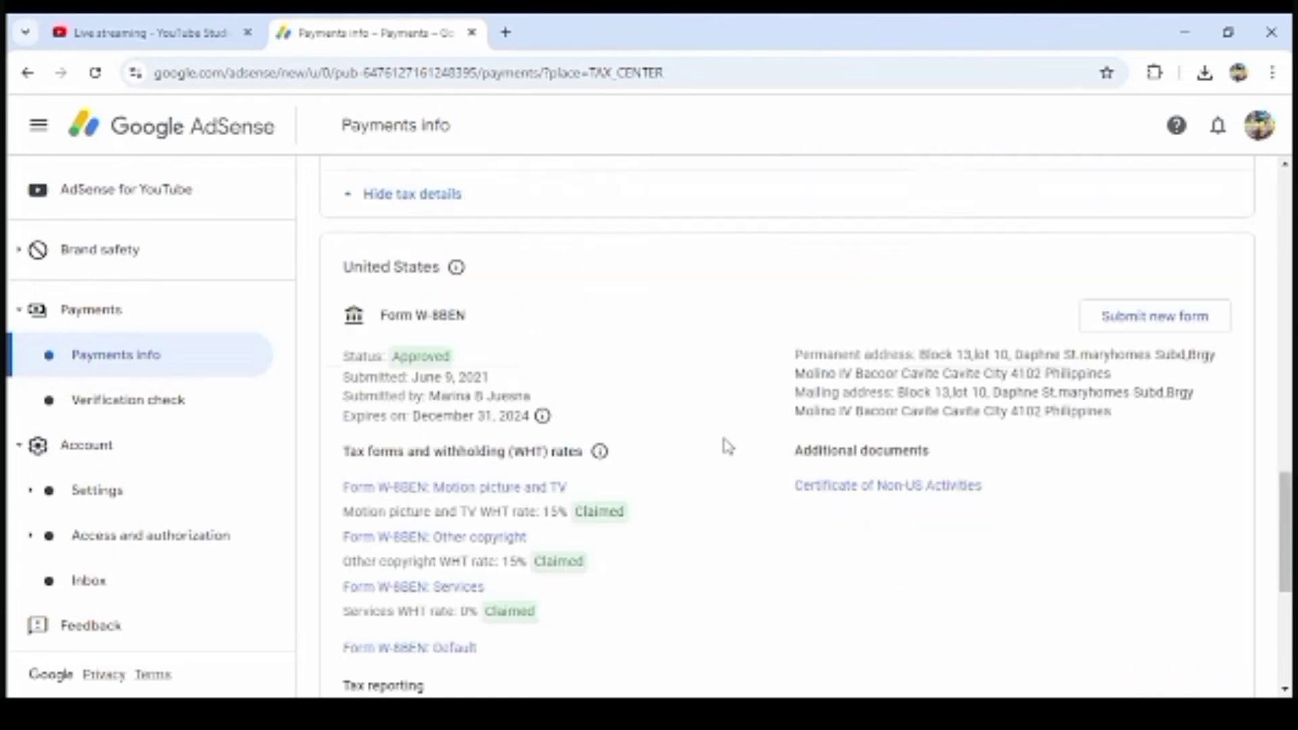
scroll(728, 446, up, 1)
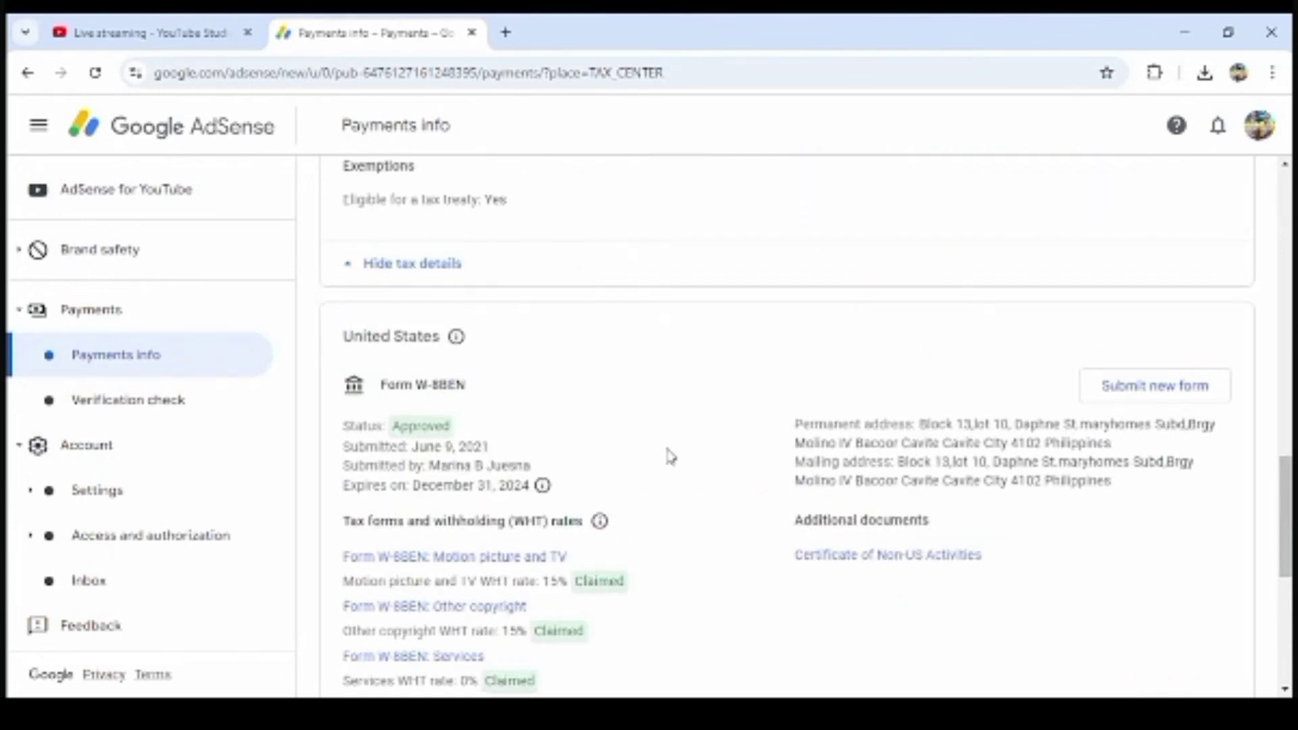
scroll(644, 331, up, 5)
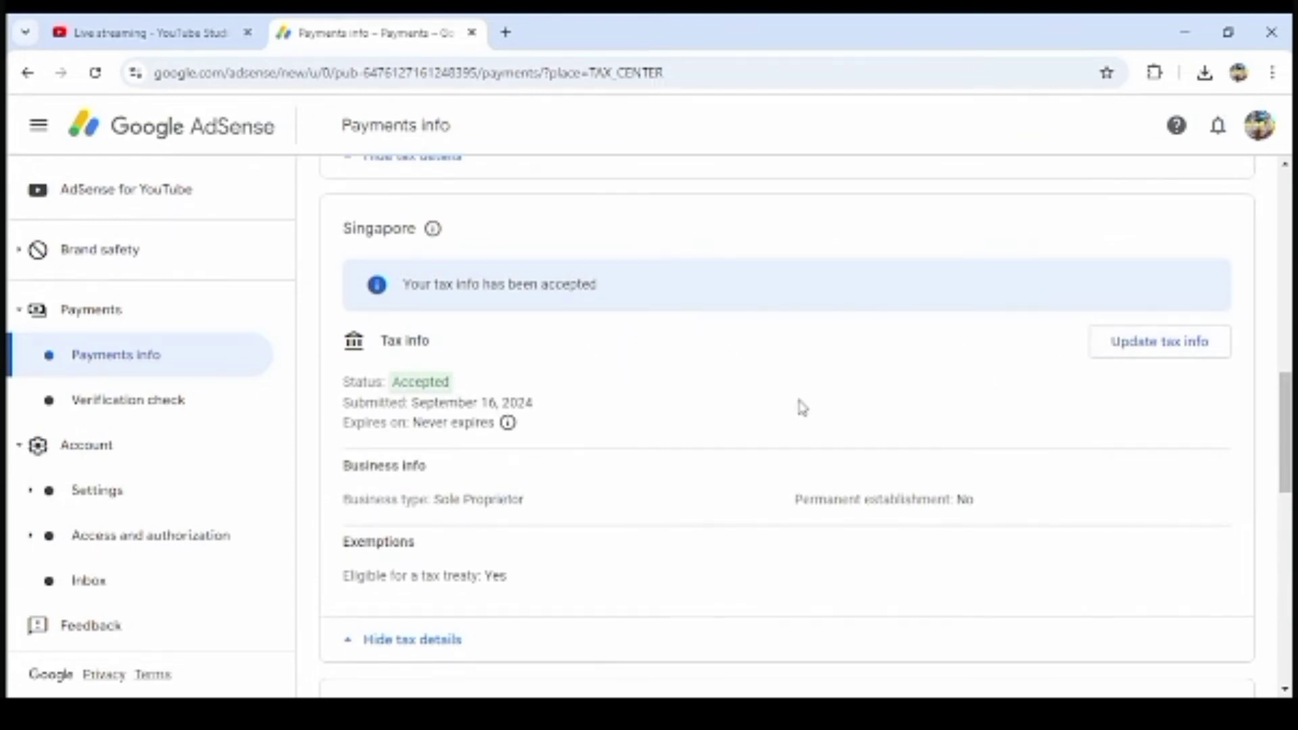
scroll(638, 387, up, 3)
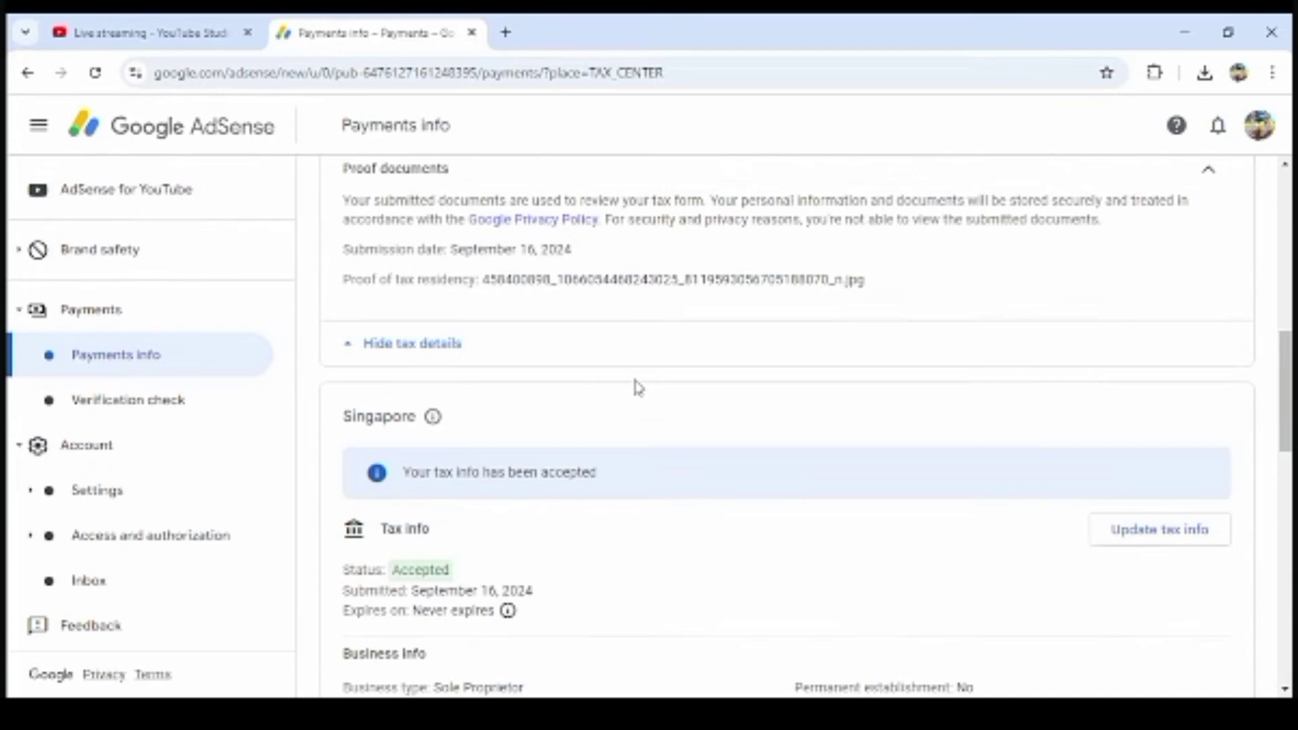
Start a new United States tax form to replace the previously submitted Form W-8BEN.
scroll(637, 388, down, 3)
scroll(734, 380, down, 6)
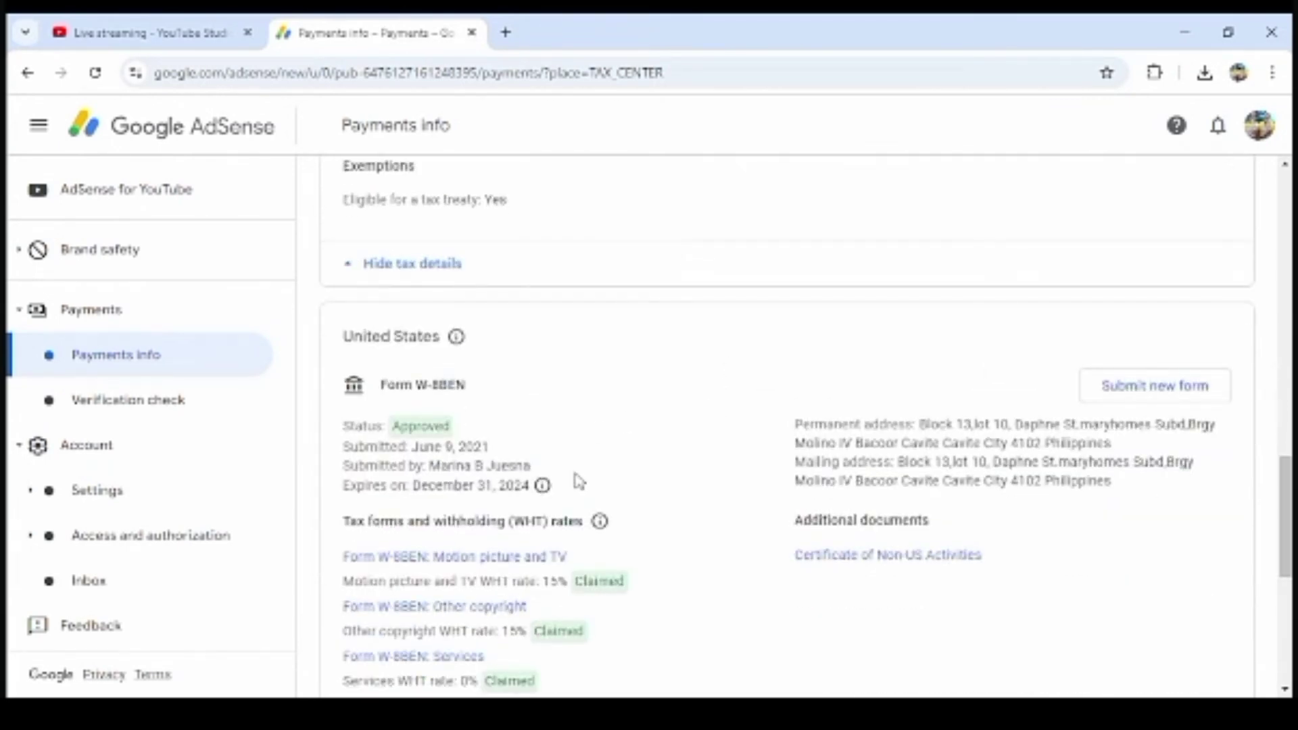
scroll(614, 492, down, 2)
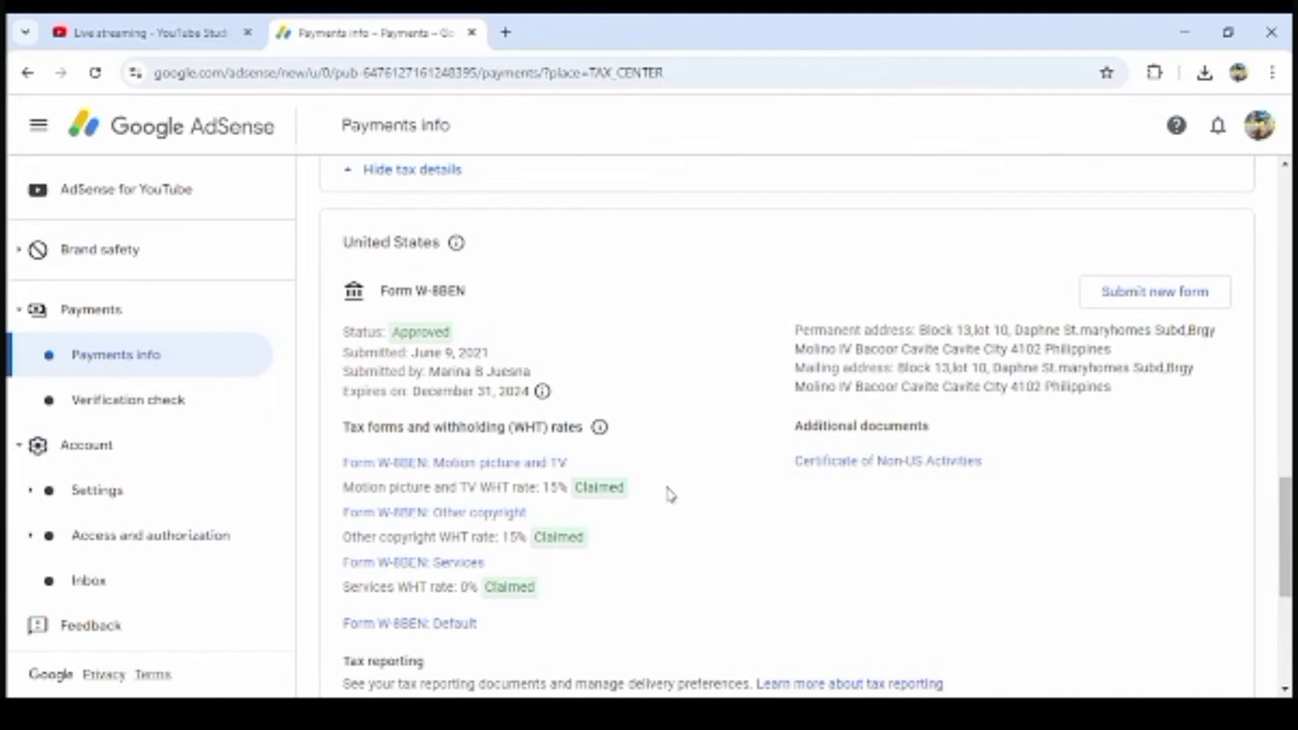
click(1131, 298)
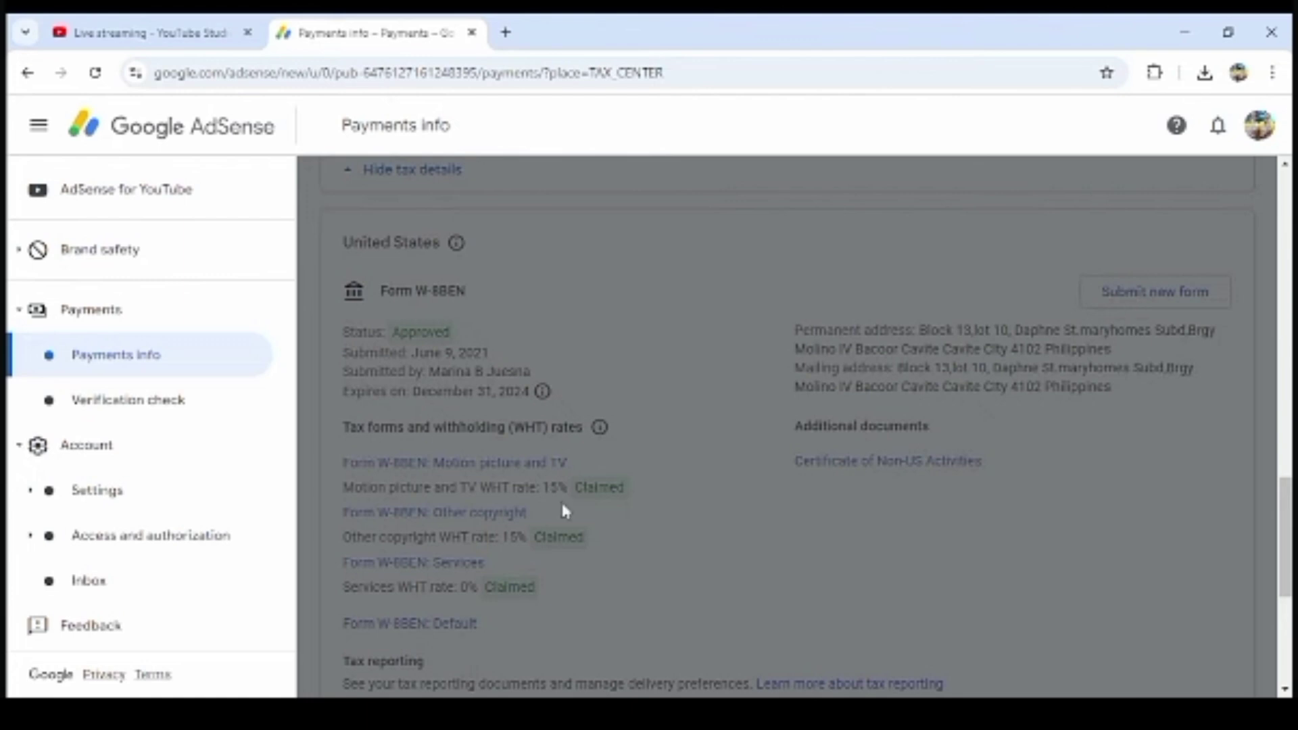
scroll(564, 512, down, 5)
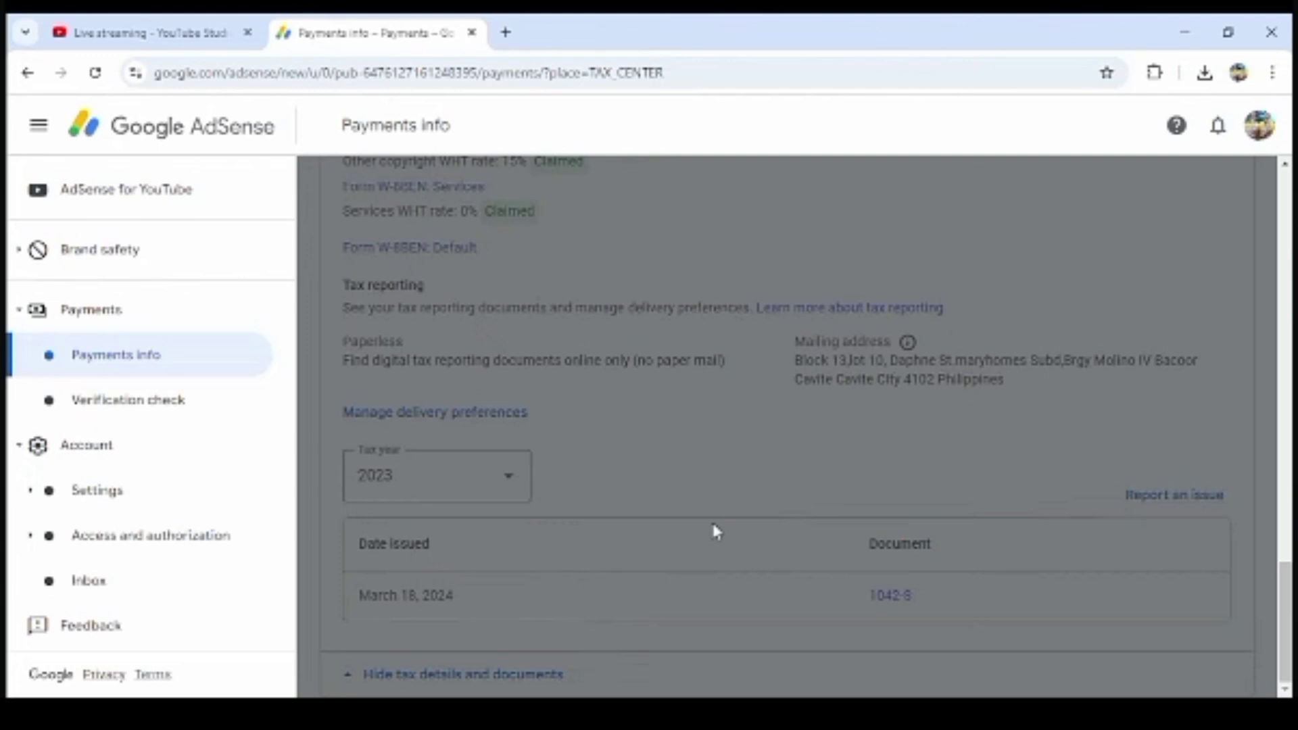
scroll(717, 532, up, 9)
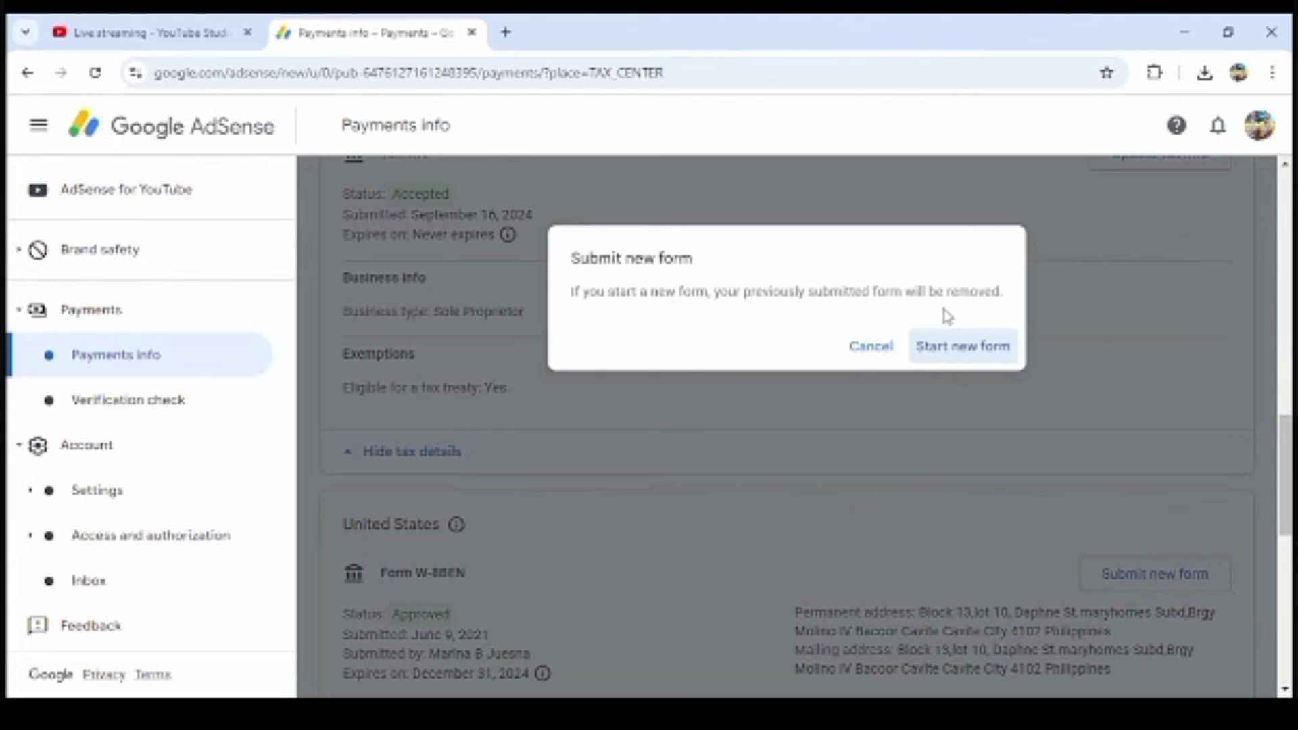
click(963, 358)
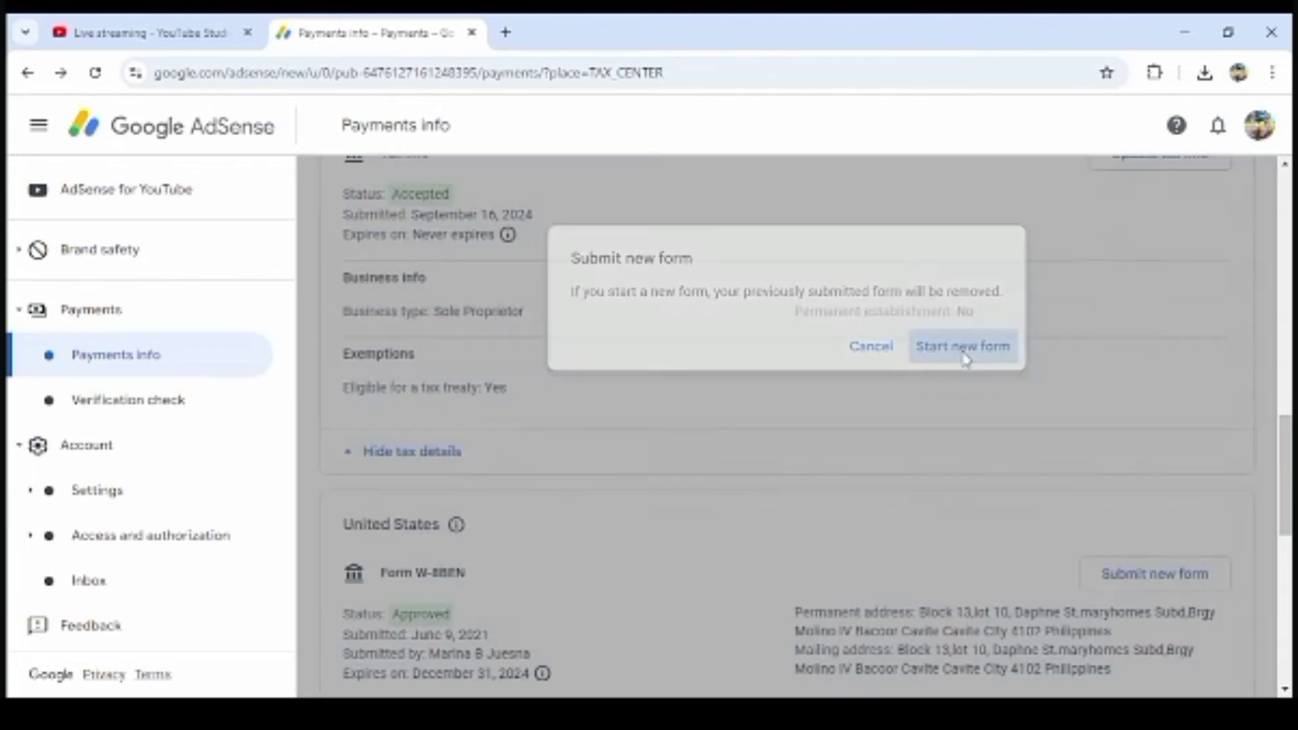
scroll(706, 446, up, 2)
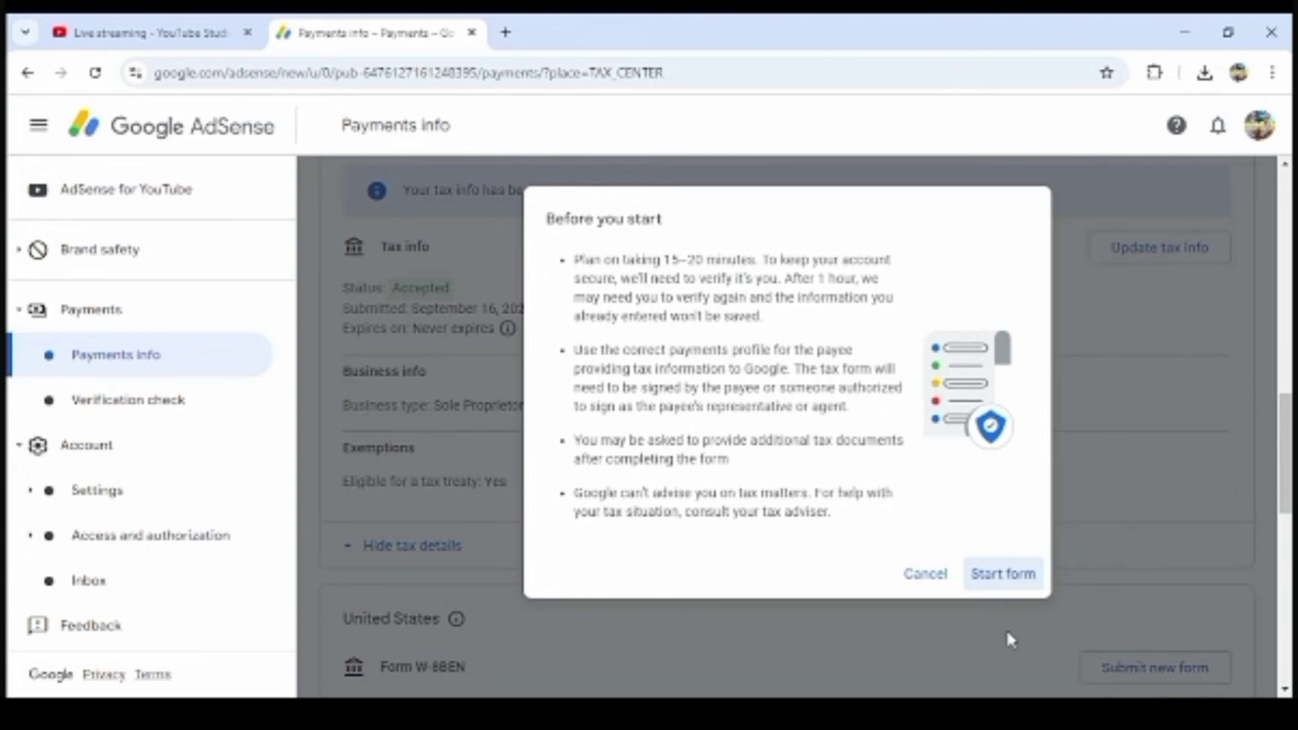
click(993, 576)
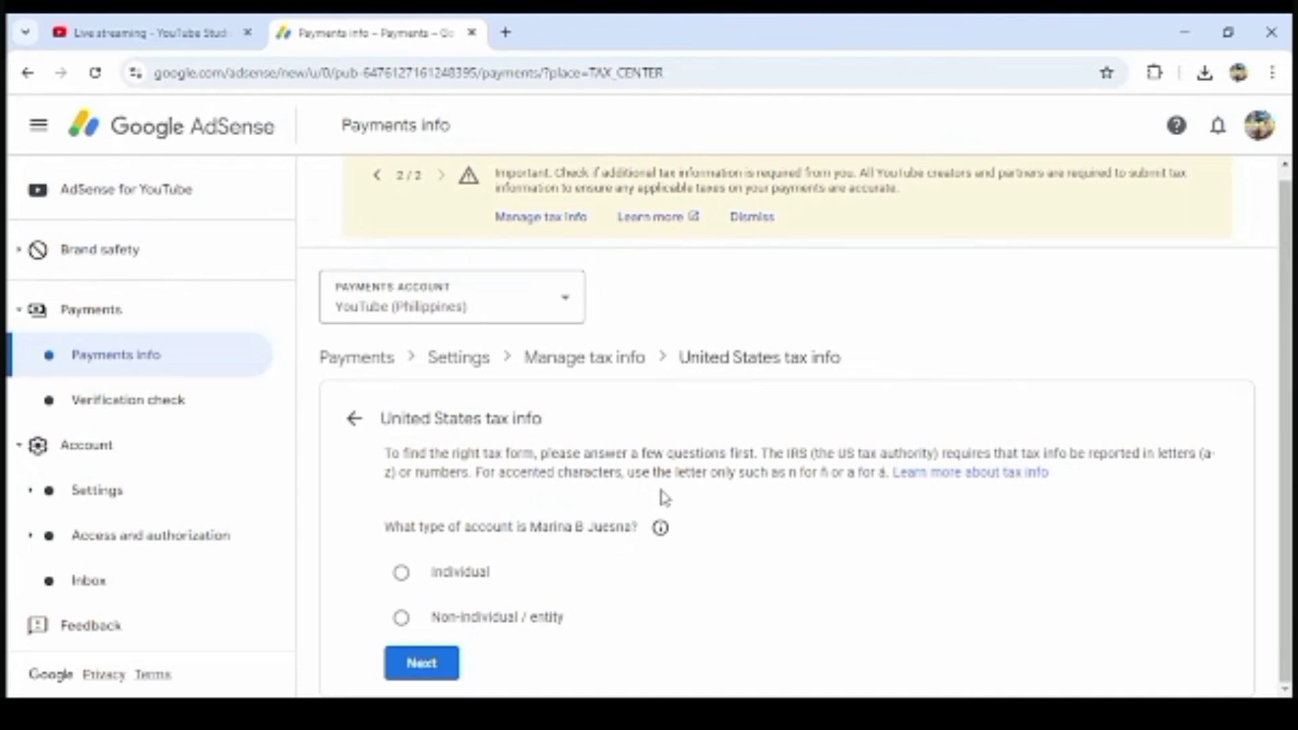
Set the account type to Individual, answer No to US citizen or resident, and start the W-8BEN form.
click(419, 666)
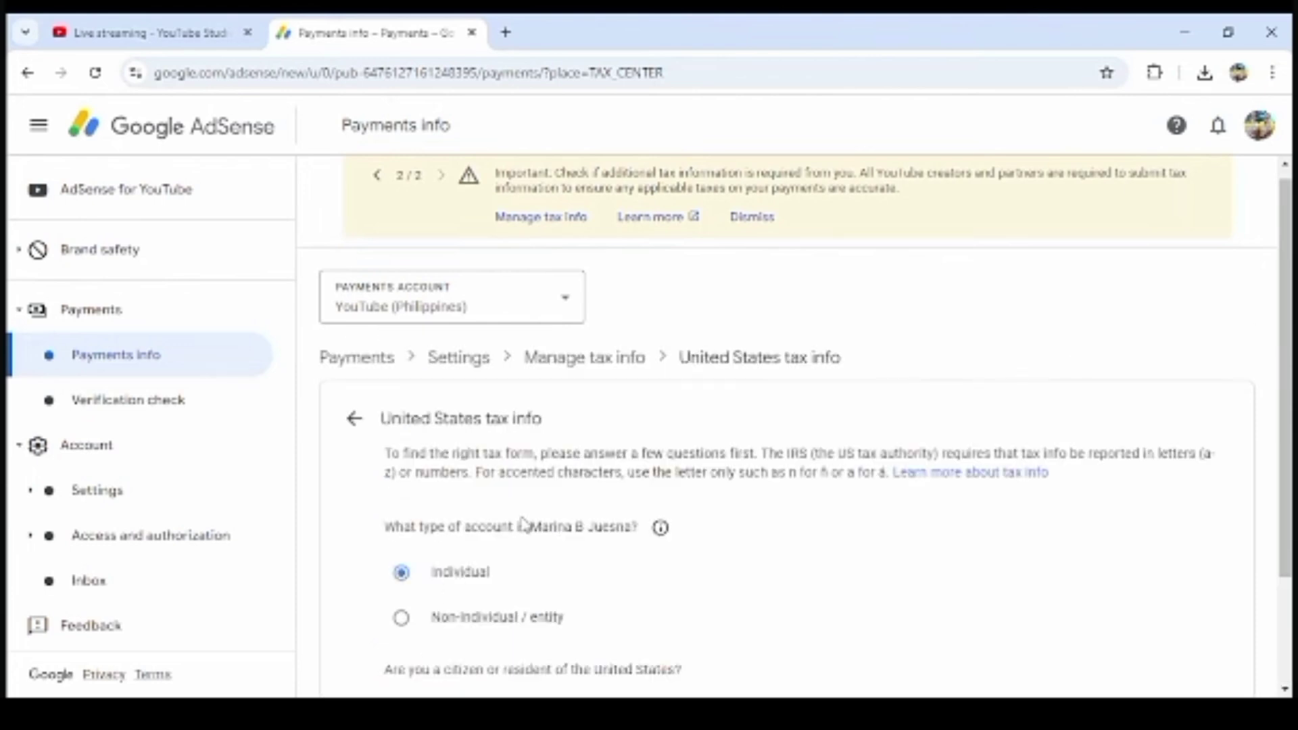
scroll(523, 524, down, 2)
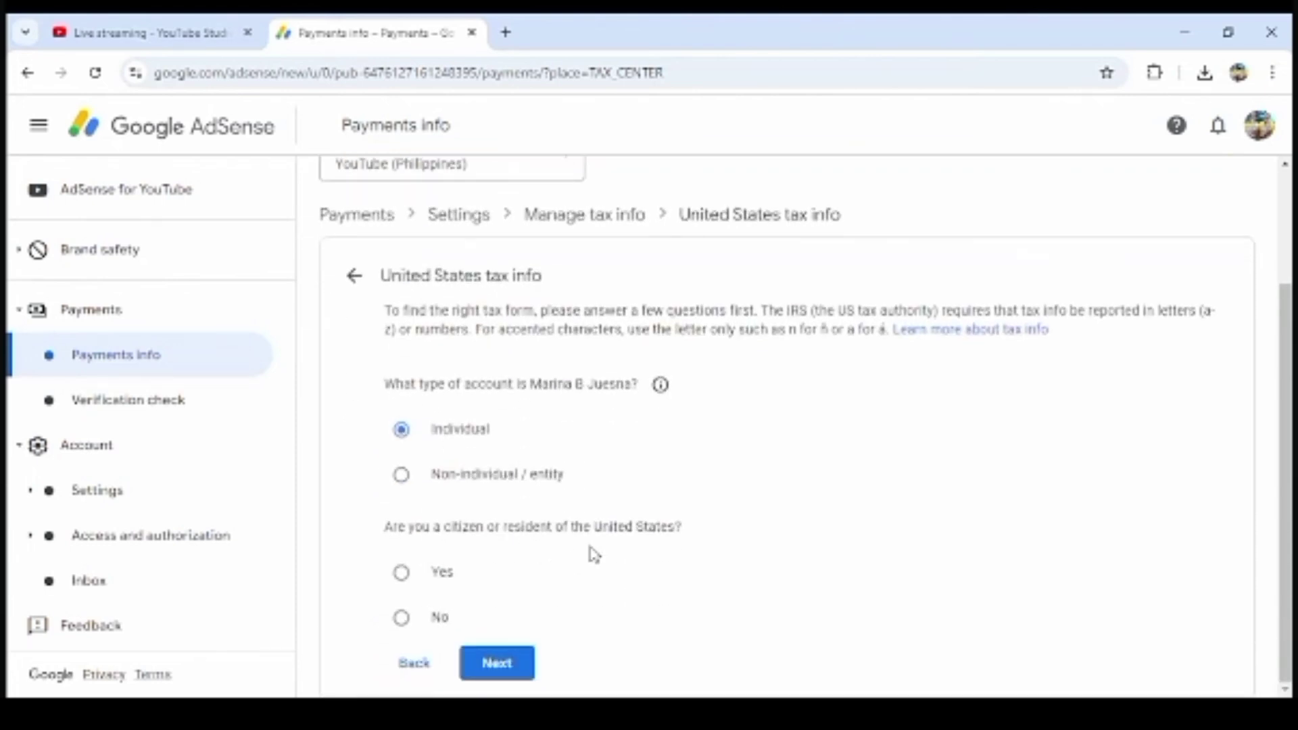
click(399, 621)
click(488, 670)
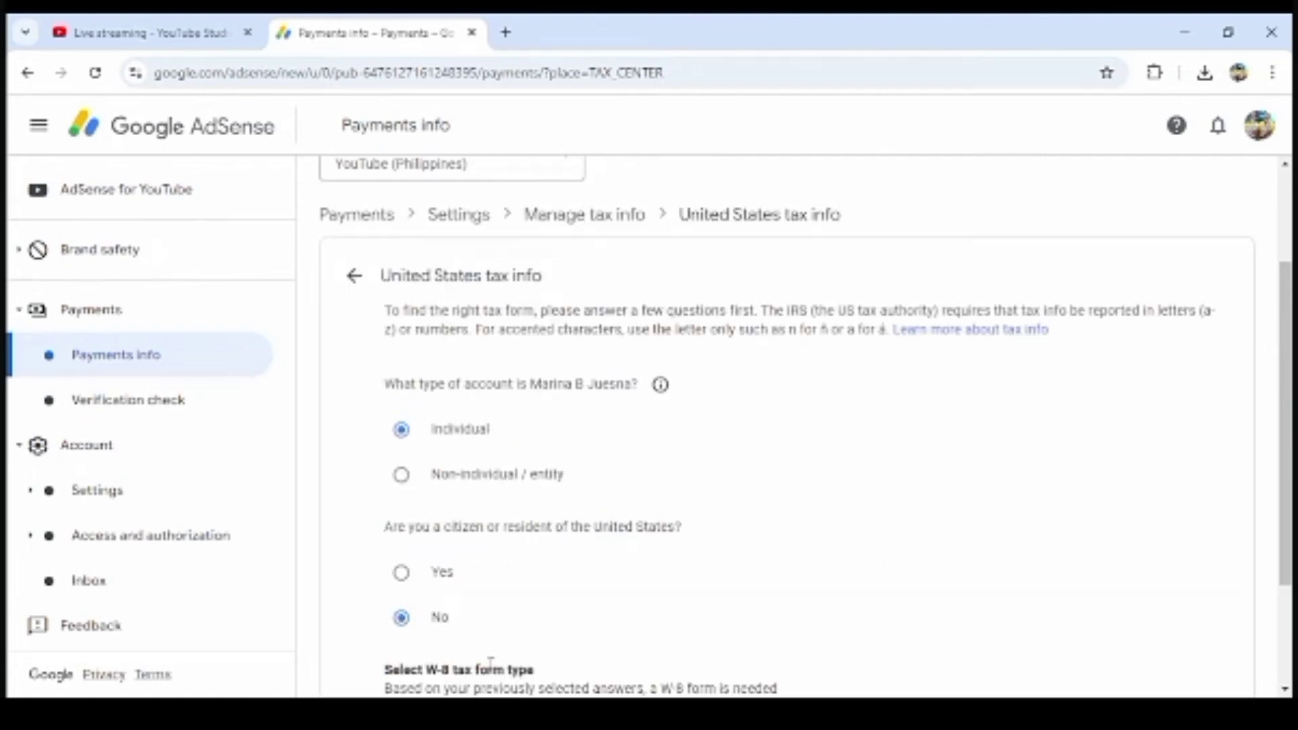
scroll(606, 468, down, 2)
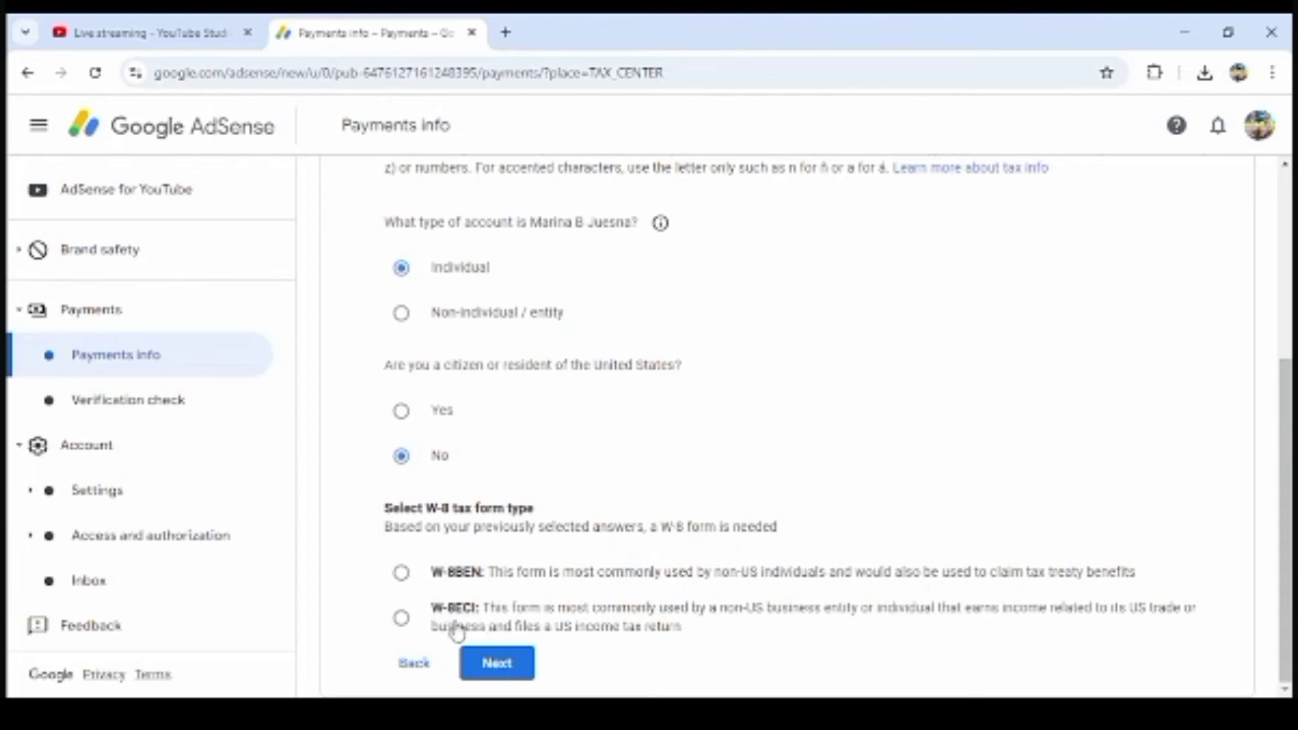
click(405, 587)
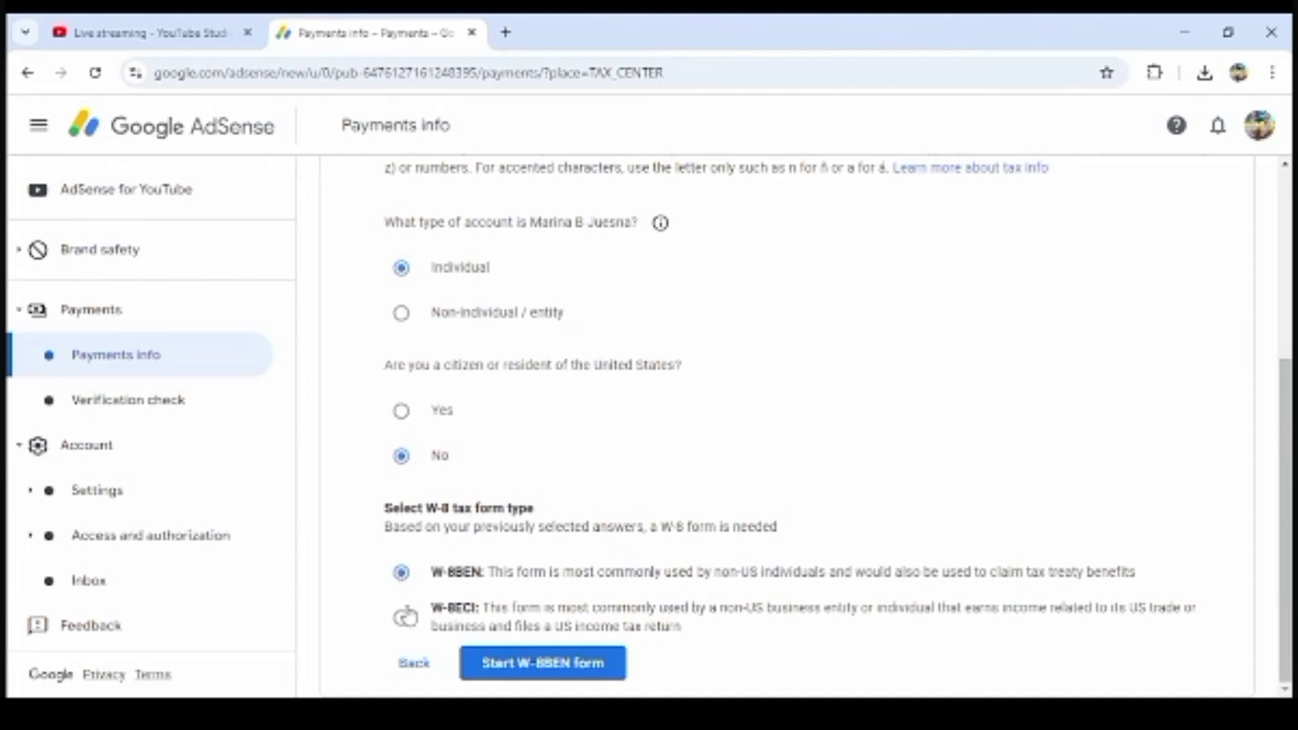
click(518, 674)
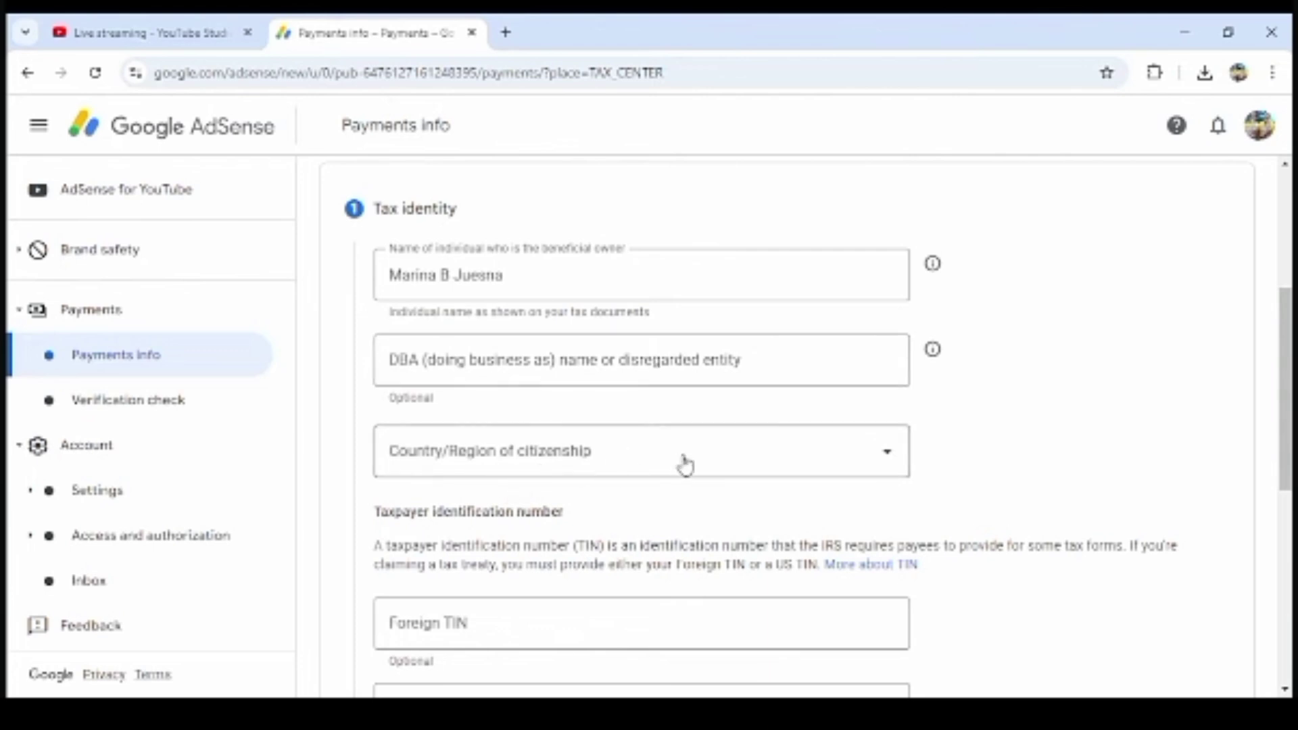
Try to move past the Tax identity section with the country of citizenship and both TIN fields left blank.
scroll(685, 463, down, 3)
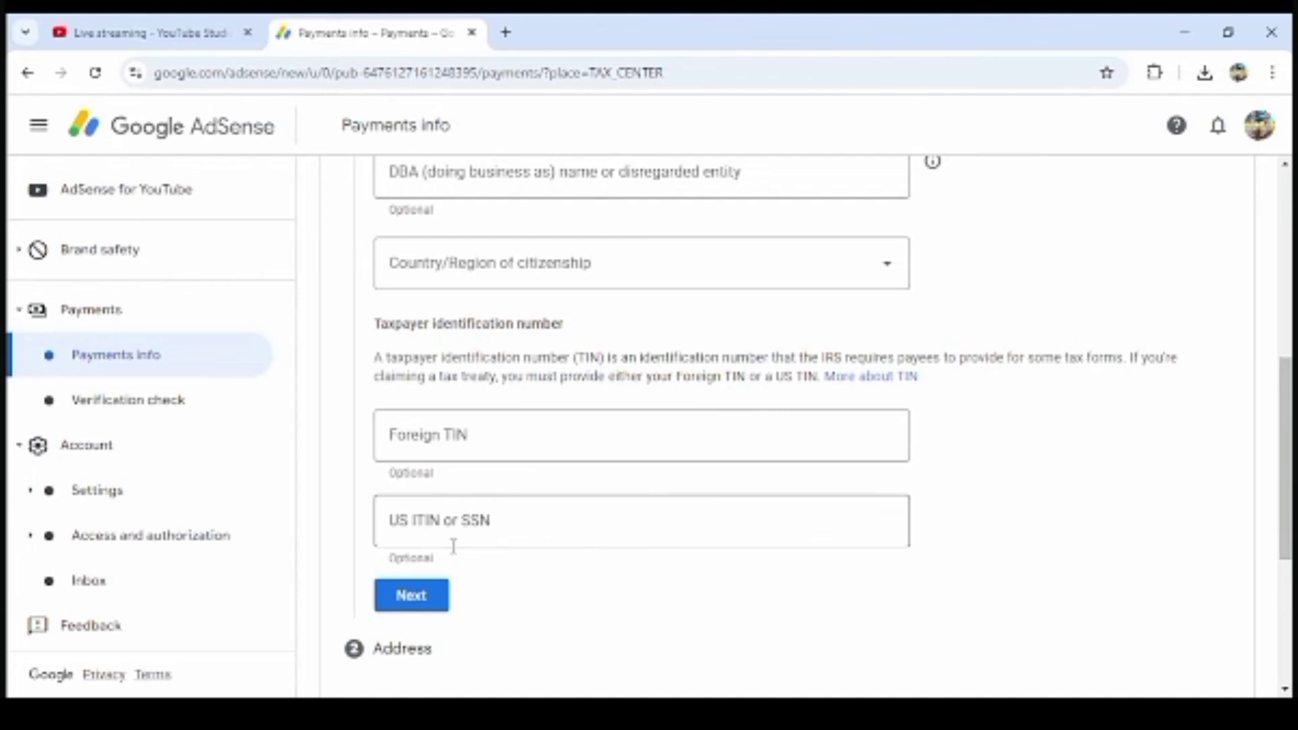
scroll(572, 450, up, 1)
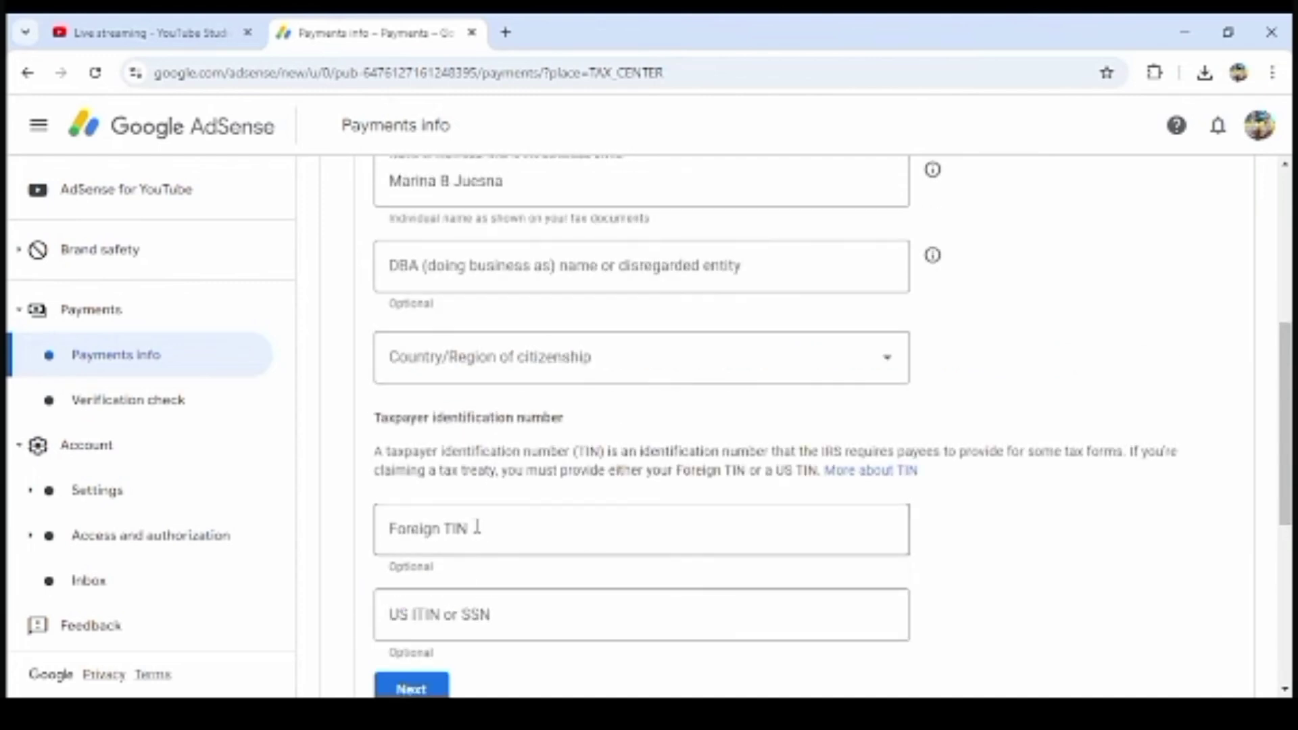
click(478, 526)
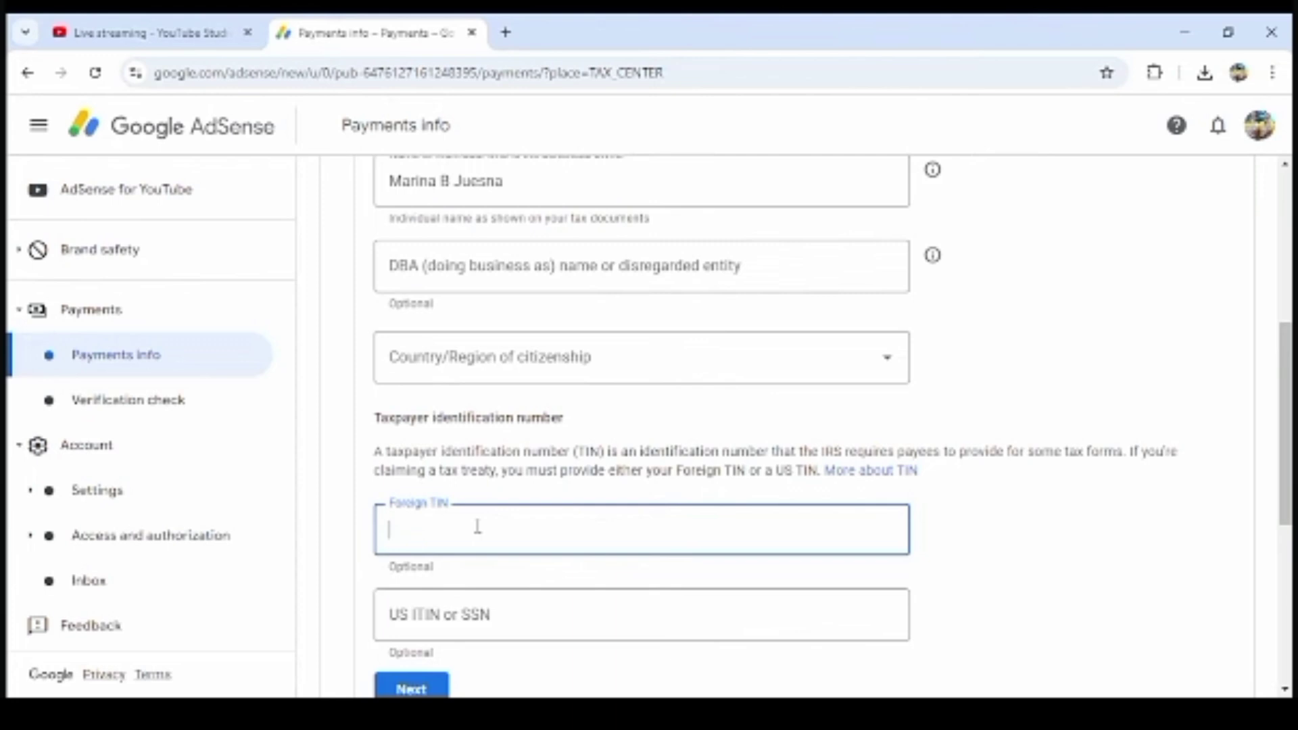
scroll(478, 527, down, 1)
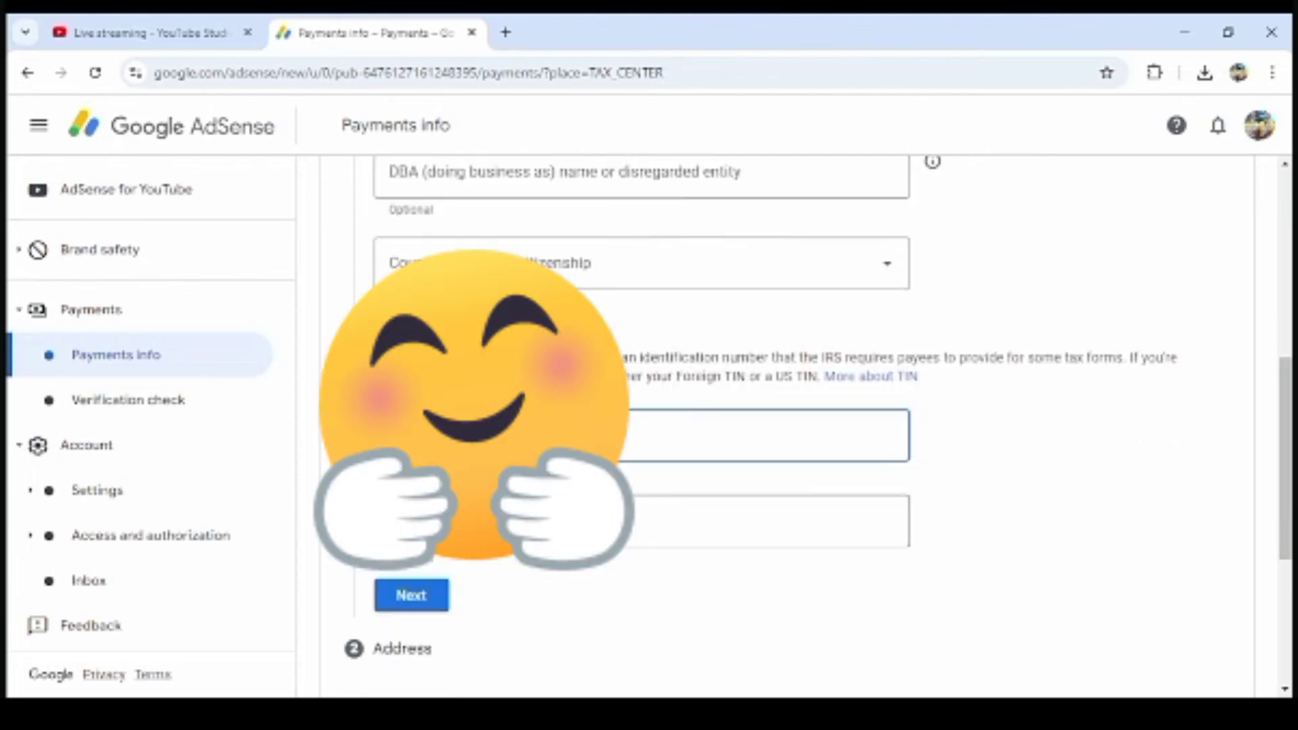
scroll(784, 426, down, 1)
click(400, 499)
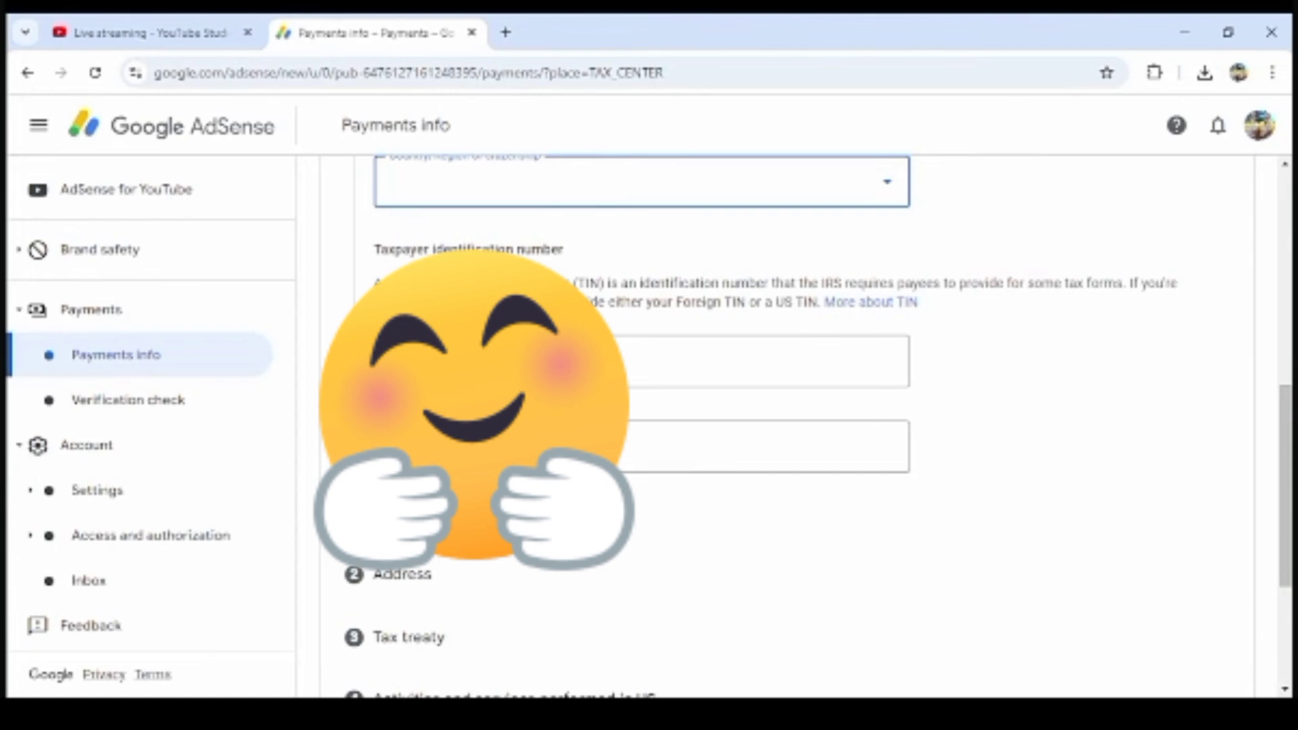
Set the country/region of citizenship to Philippines in the Tax identity section.
scroll(784, 426, up, 2)
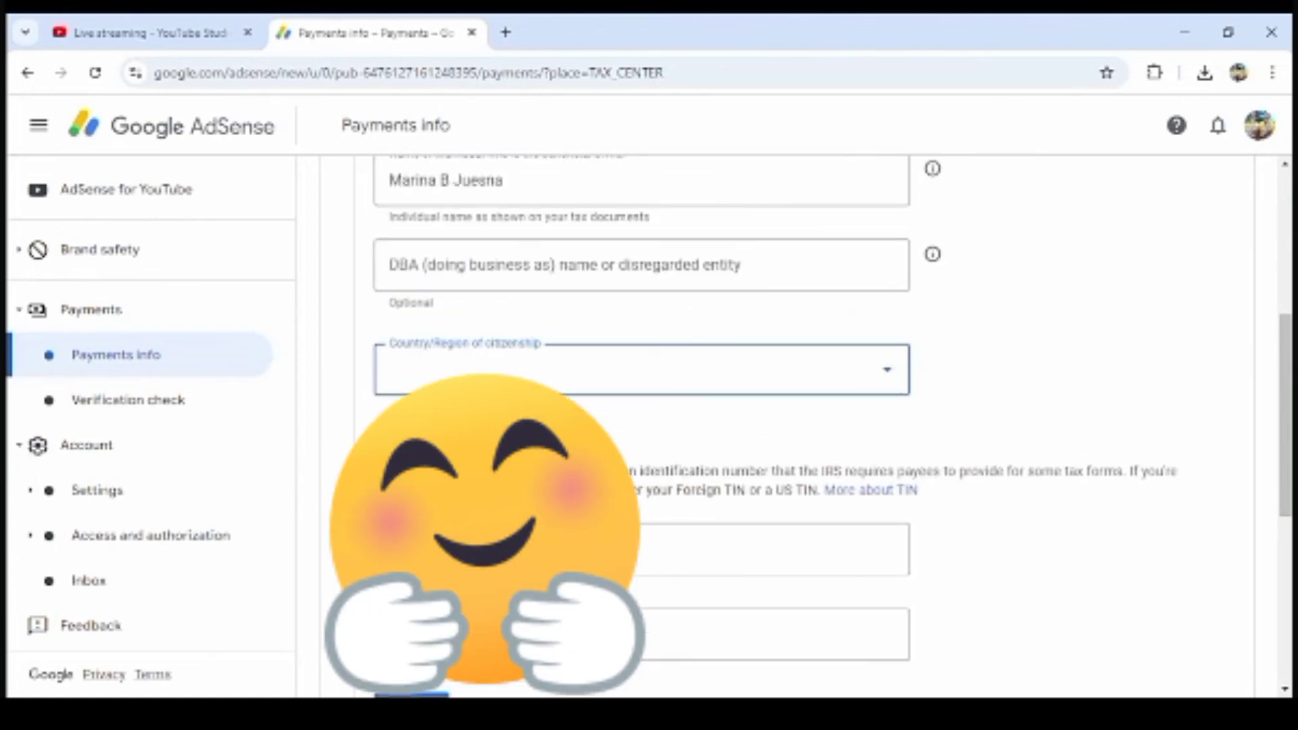
click(890, 376)
scroll(539, 453, down, 15)
scroll(539, 453, down, 8)
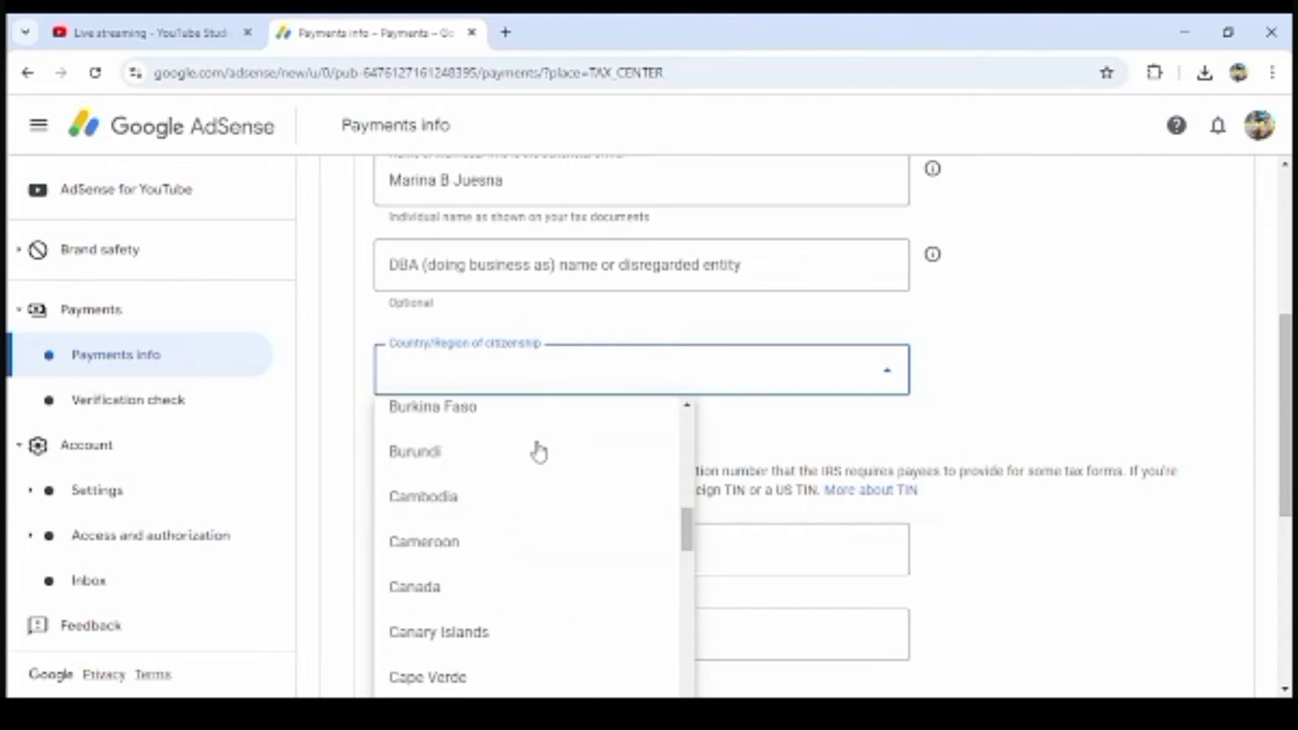
scroll(539, 453, down, 9)
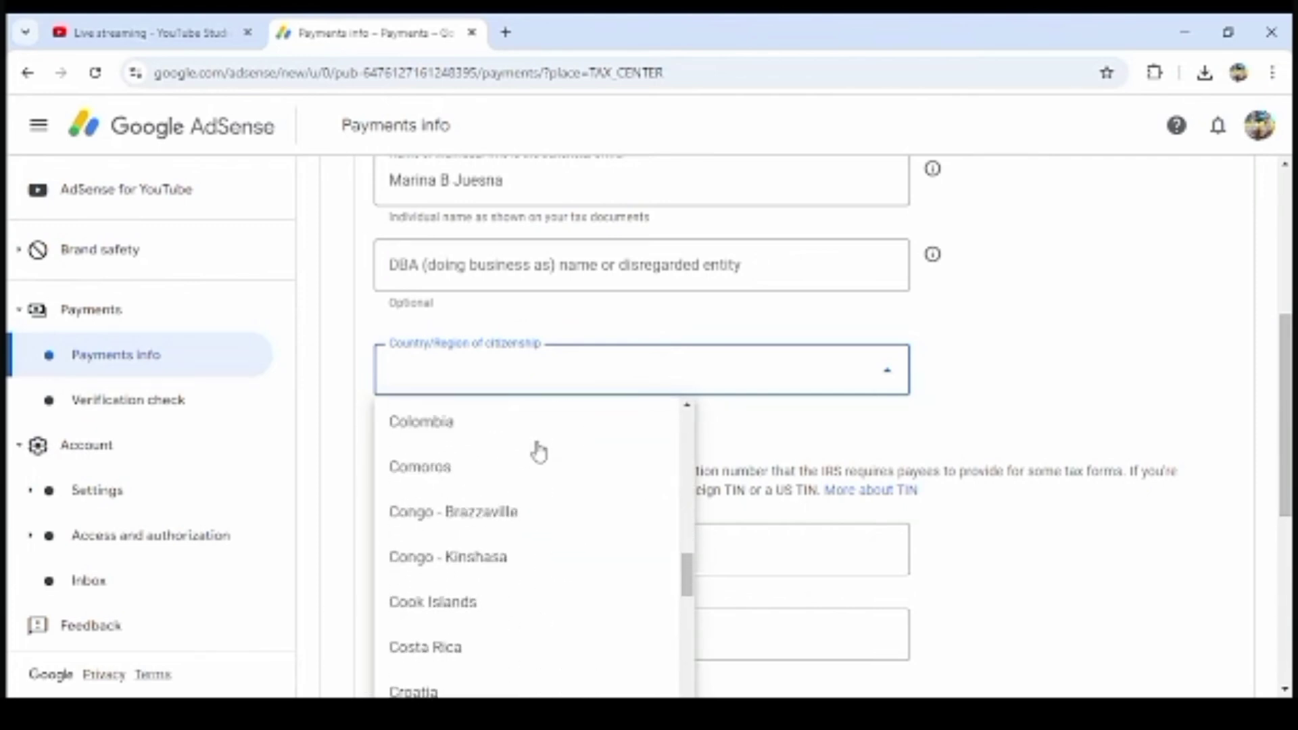
scroll(539, 453, down, 5)
scroll(539, 453, down, 5)
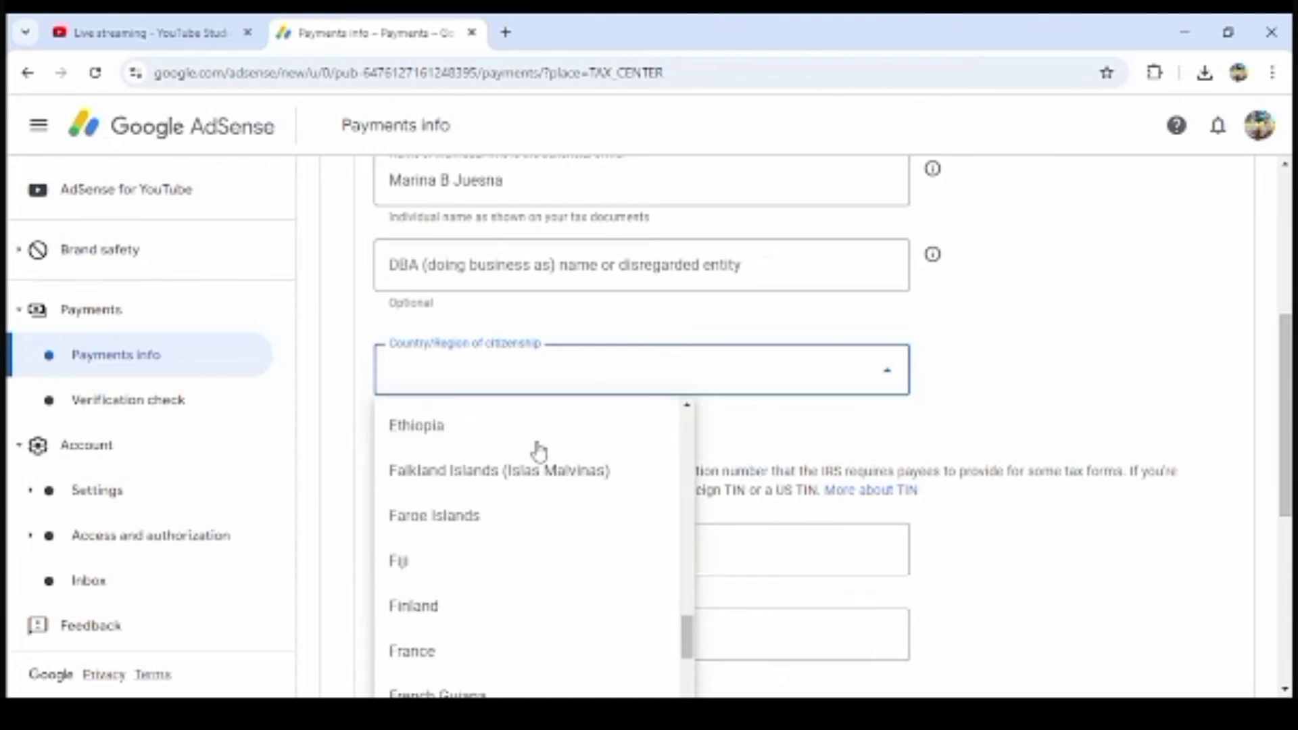
scroll(539, 453, down, 15)
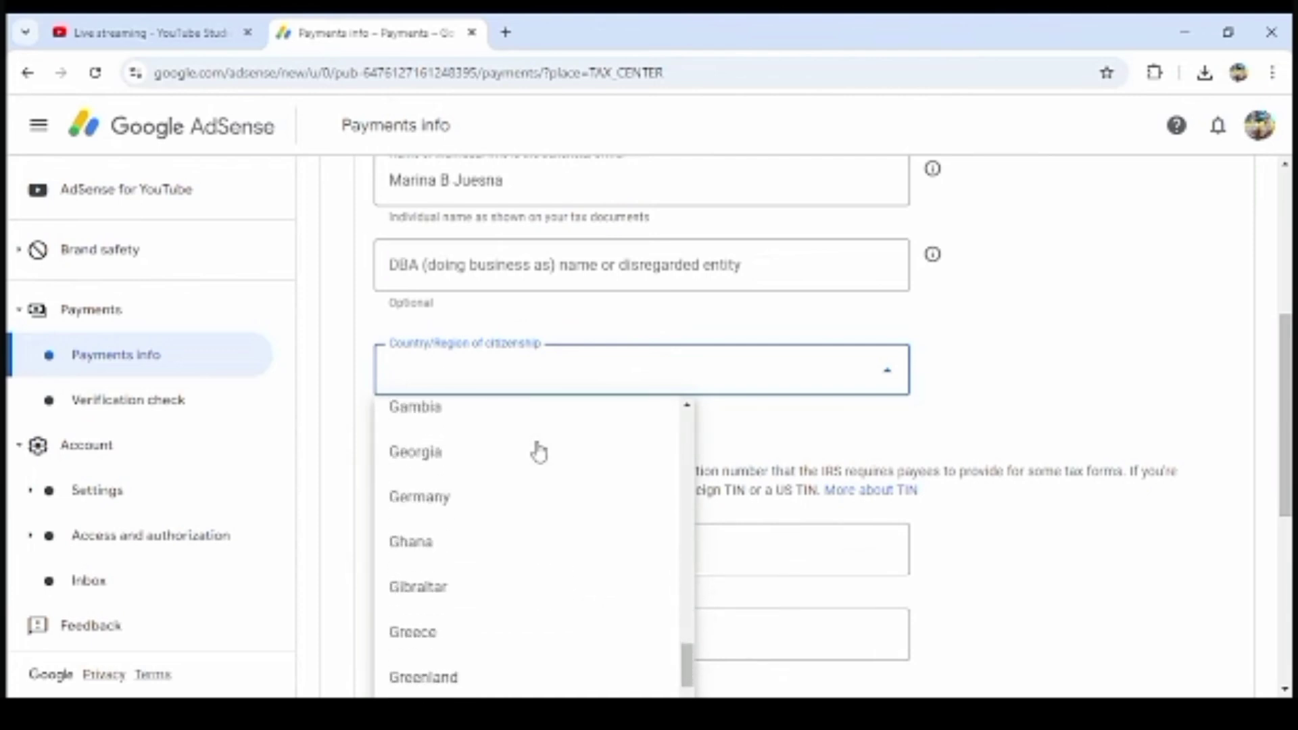
scroll(539, 453, down, 15)
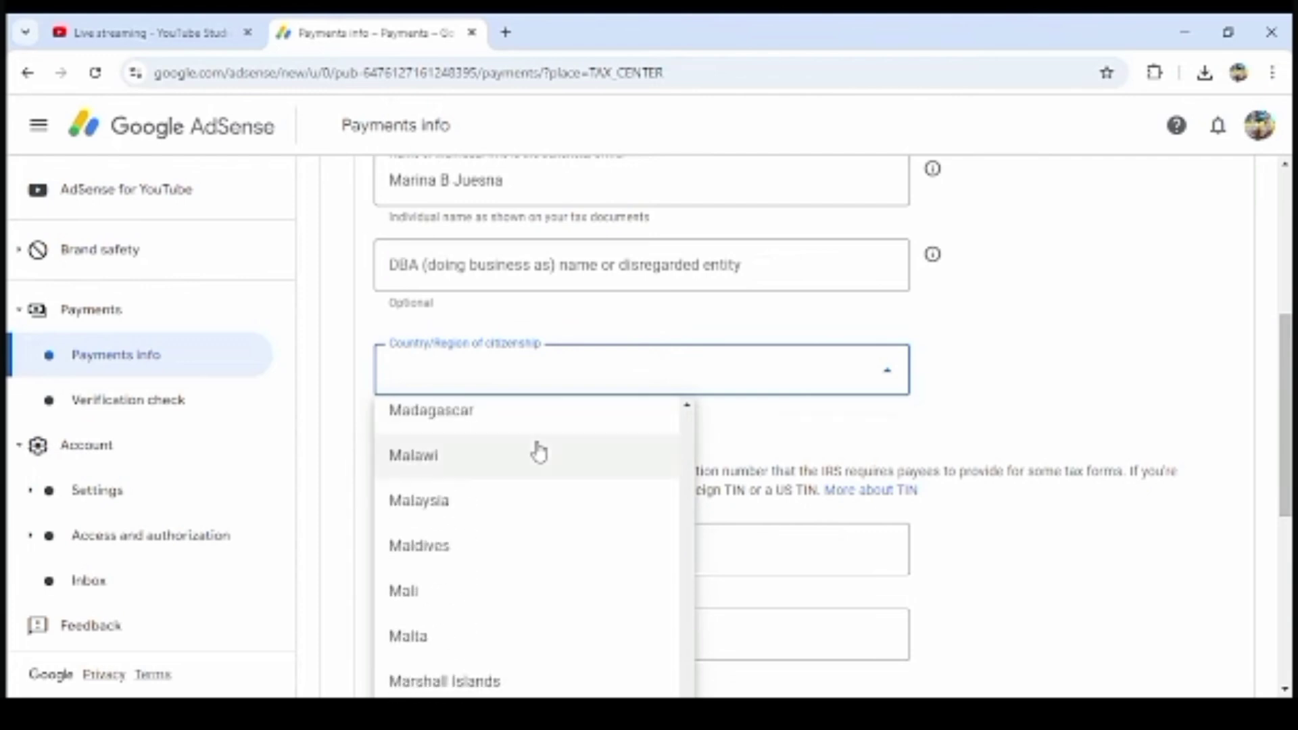
scroll(539, 453, down, 10)
scroll(539, 453, down, 5)
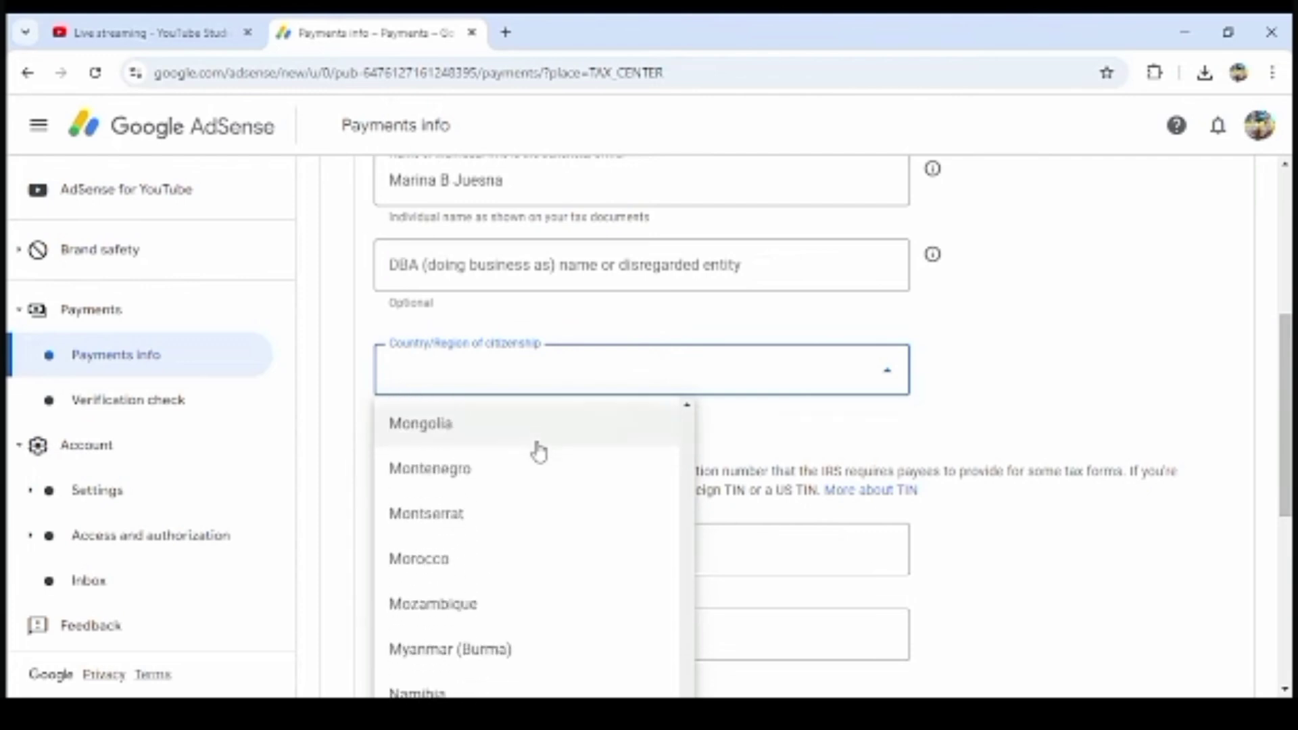
scroll(539, 453, down, 10)
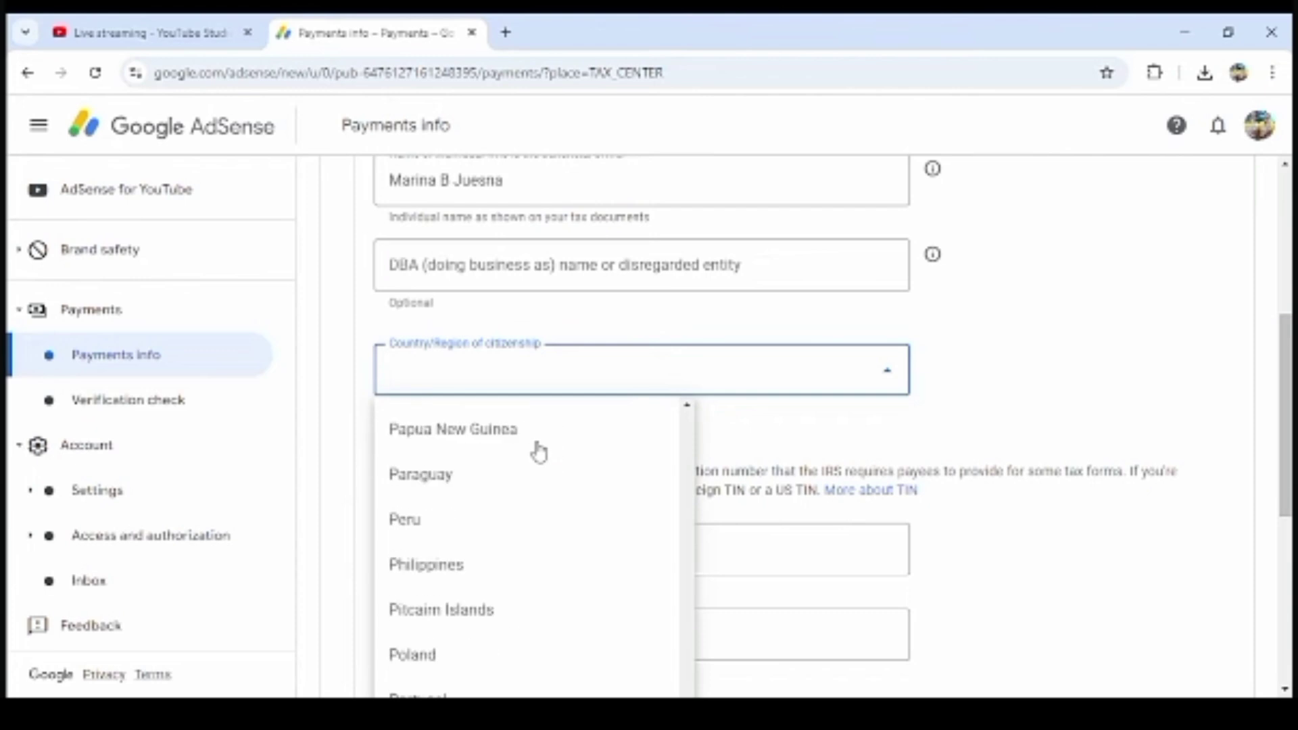
click(455, 568)
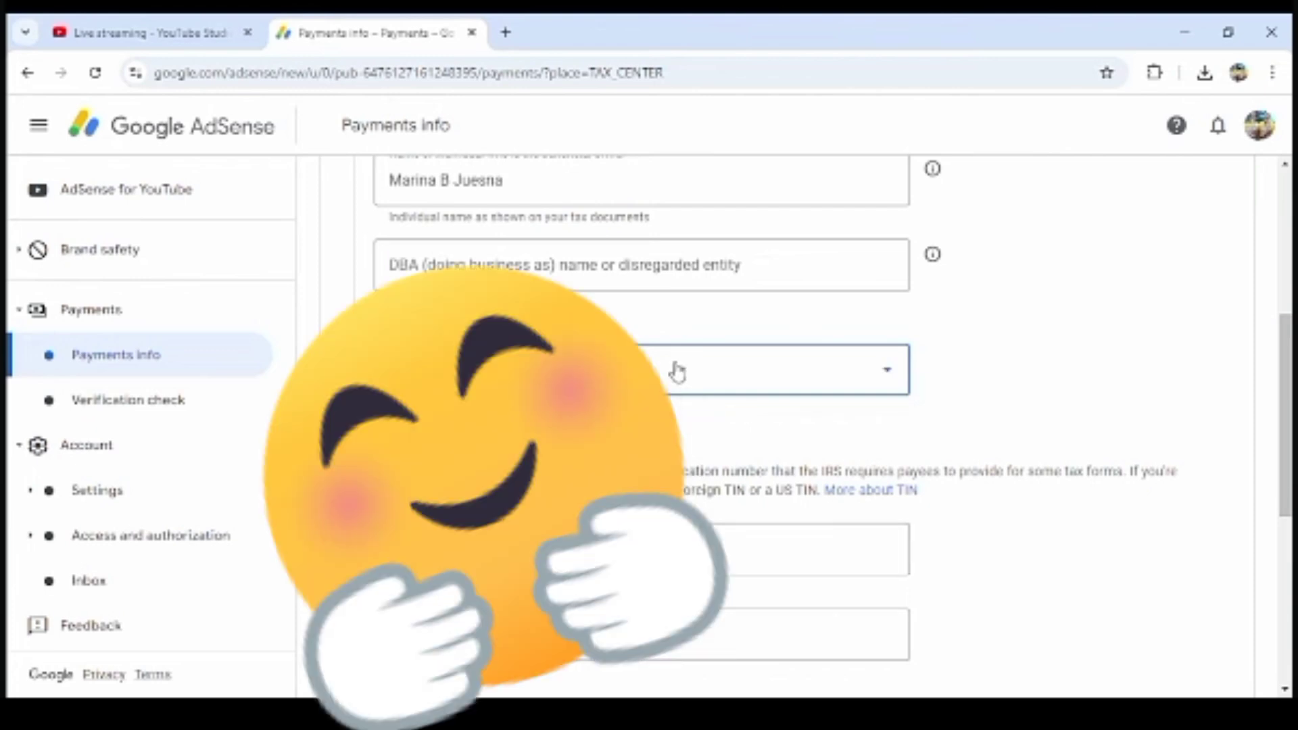
Mark the mailing address as the same as the permanent residence address in the Address section.
scroll(642, 426, down, 3)
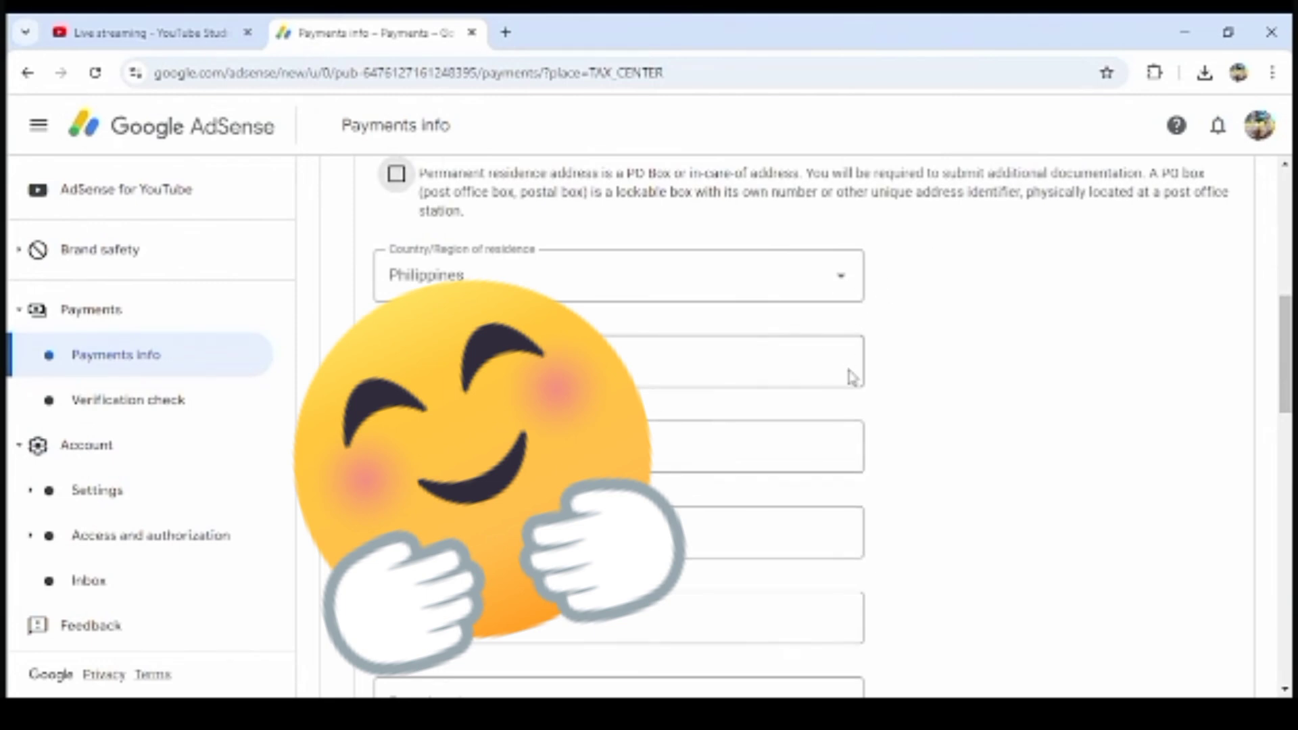
scroll(662, 410, down, 5)
scroll(556, 477, down, 5)
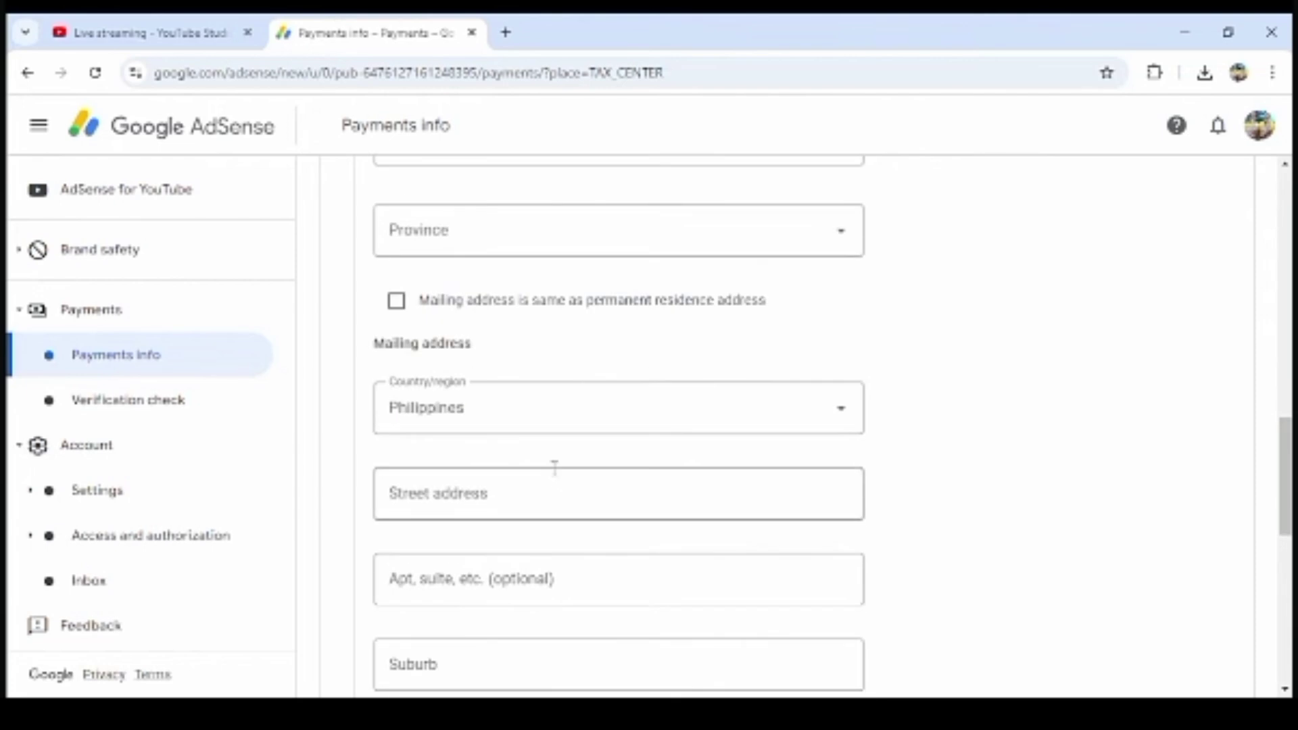
scroll(555, 468, up, 3)
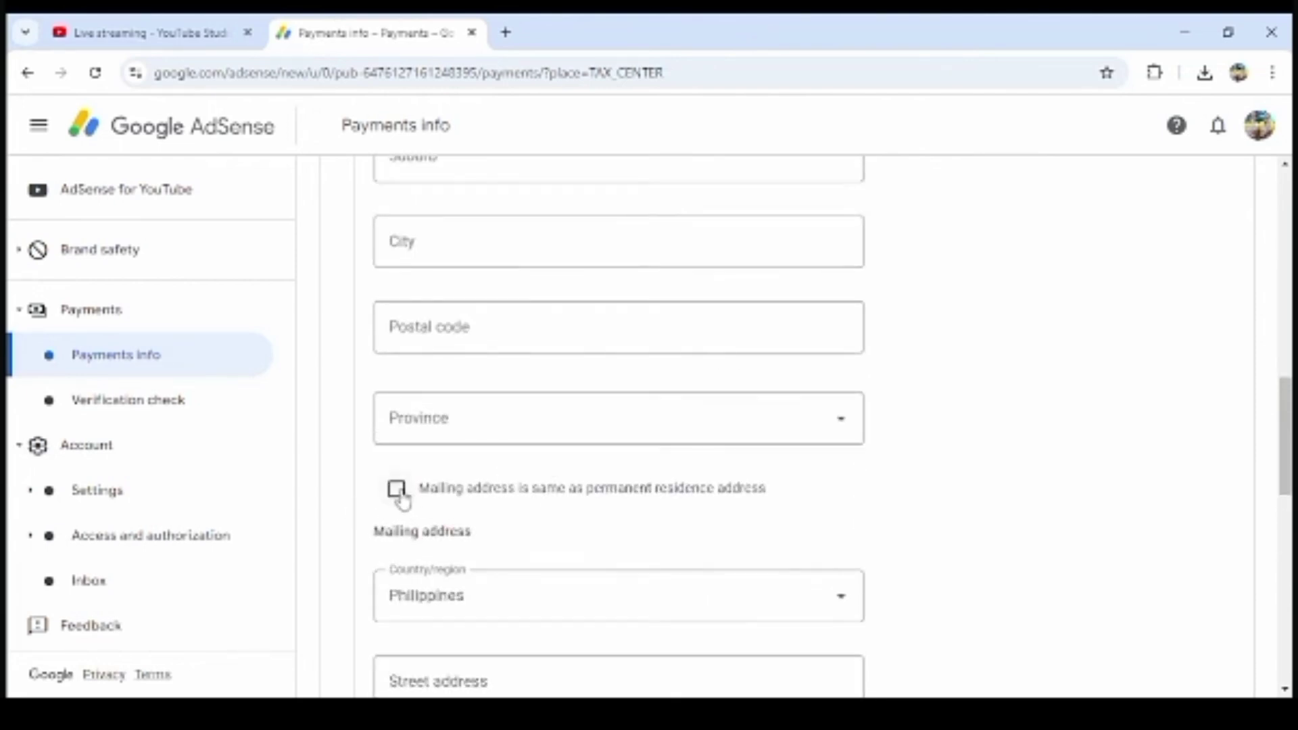
click(397, 489)
Fill in the permanent residence address from the saved street address suggestion and continue to the Tax treaty section.
scroll(742, 470, up, 8)
click(438, 426)
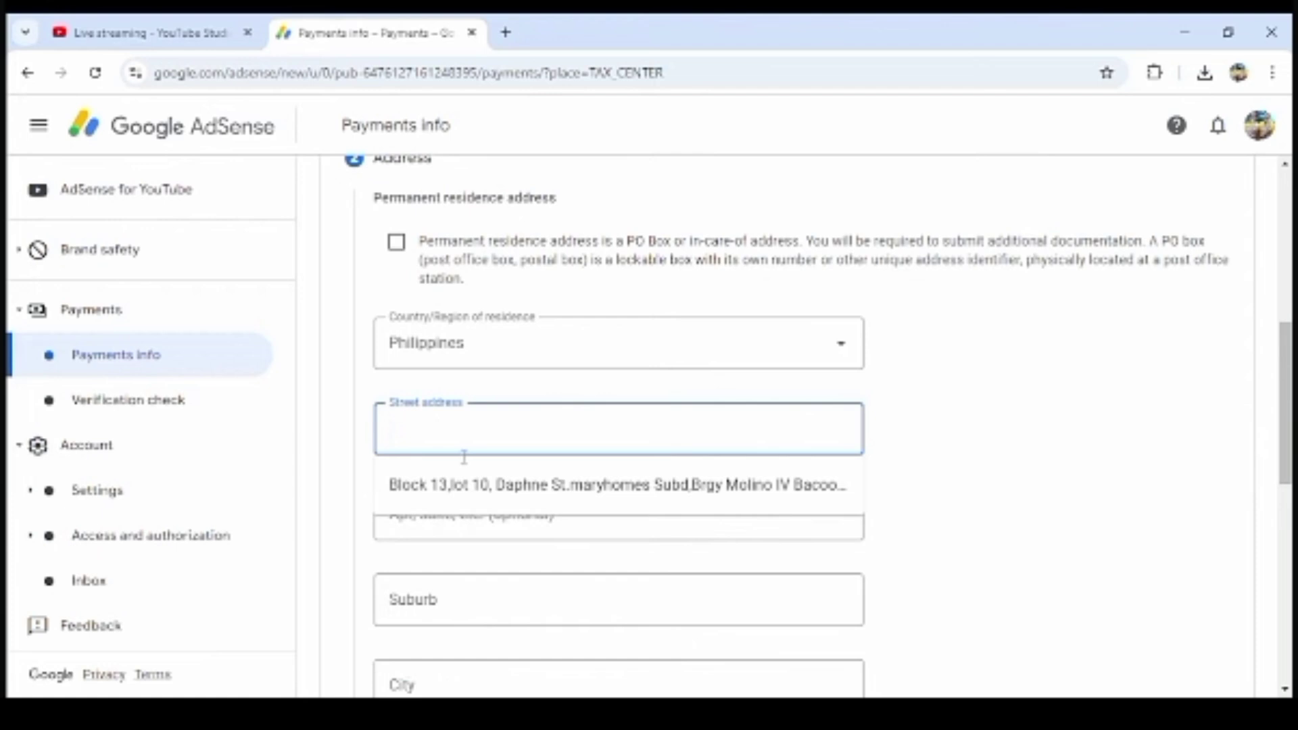
click(545, 490)
scroll(499, 521, down, 1)
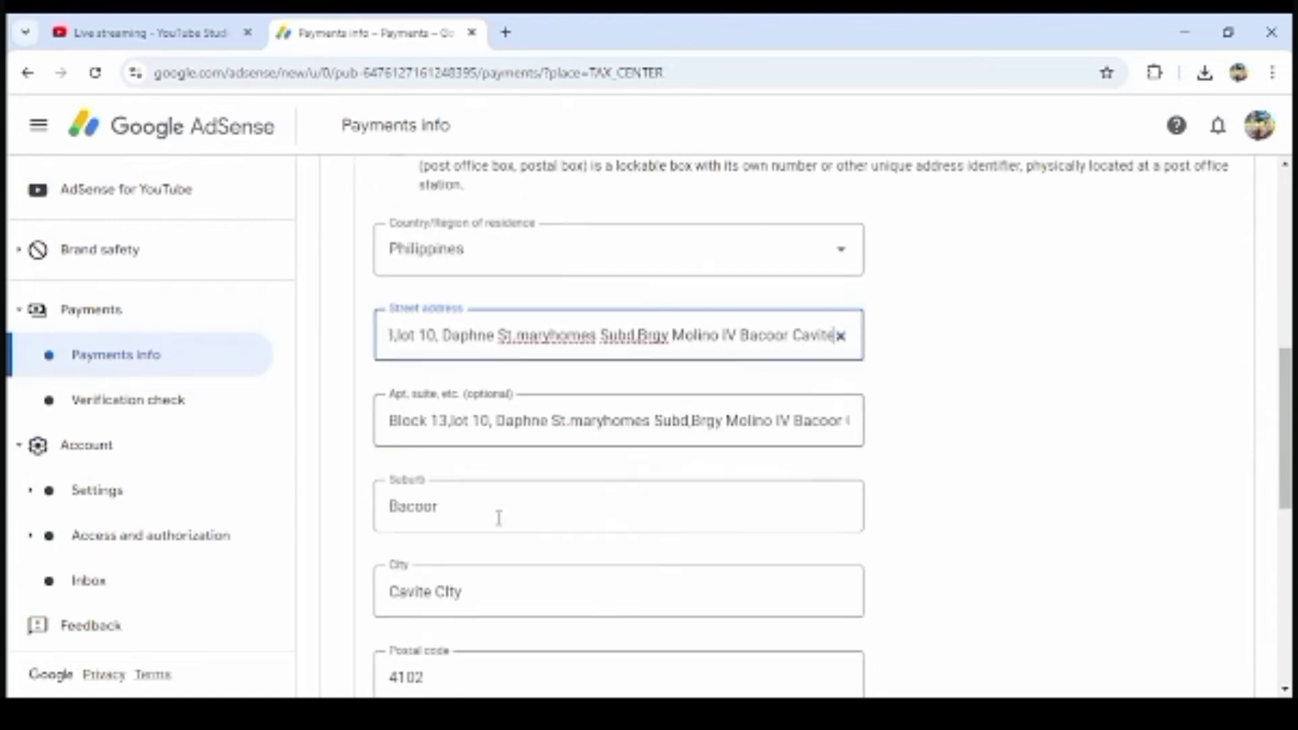
click(446, 517)
scroll(447, 518, down, 3)
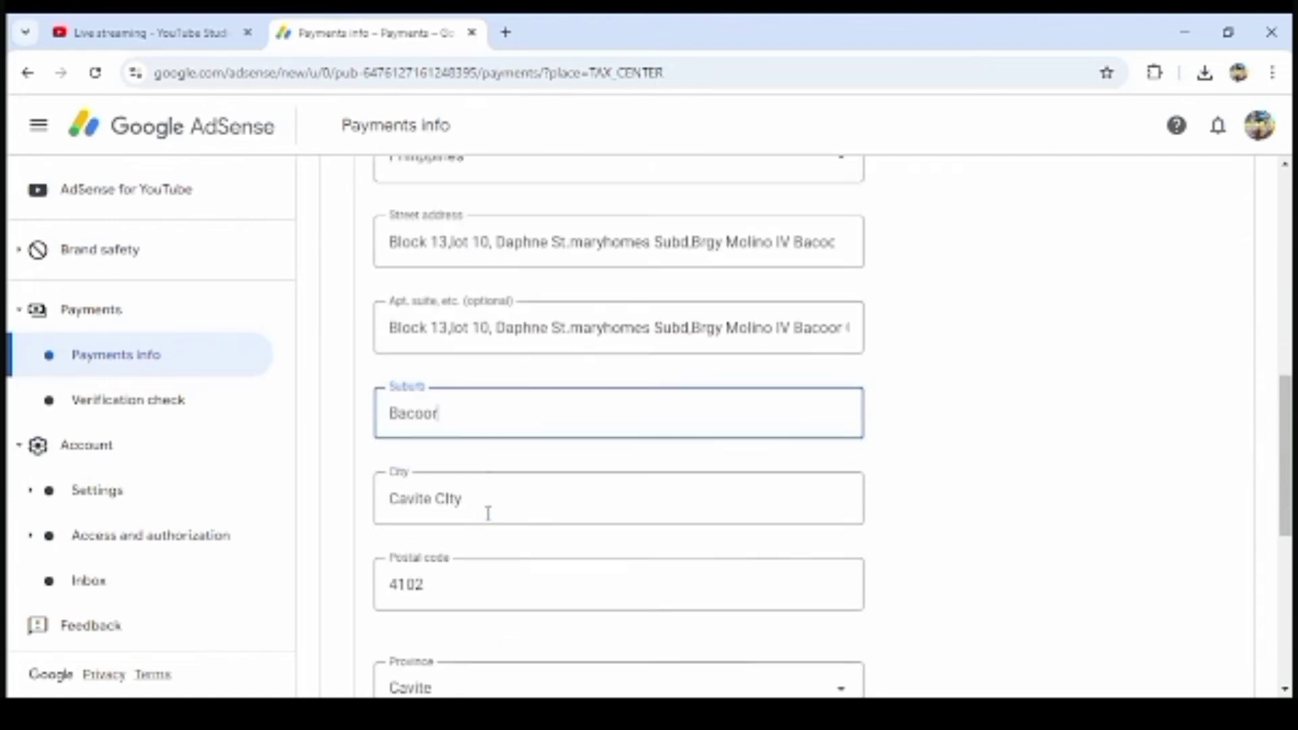
scroll(613, 518, down, 3)
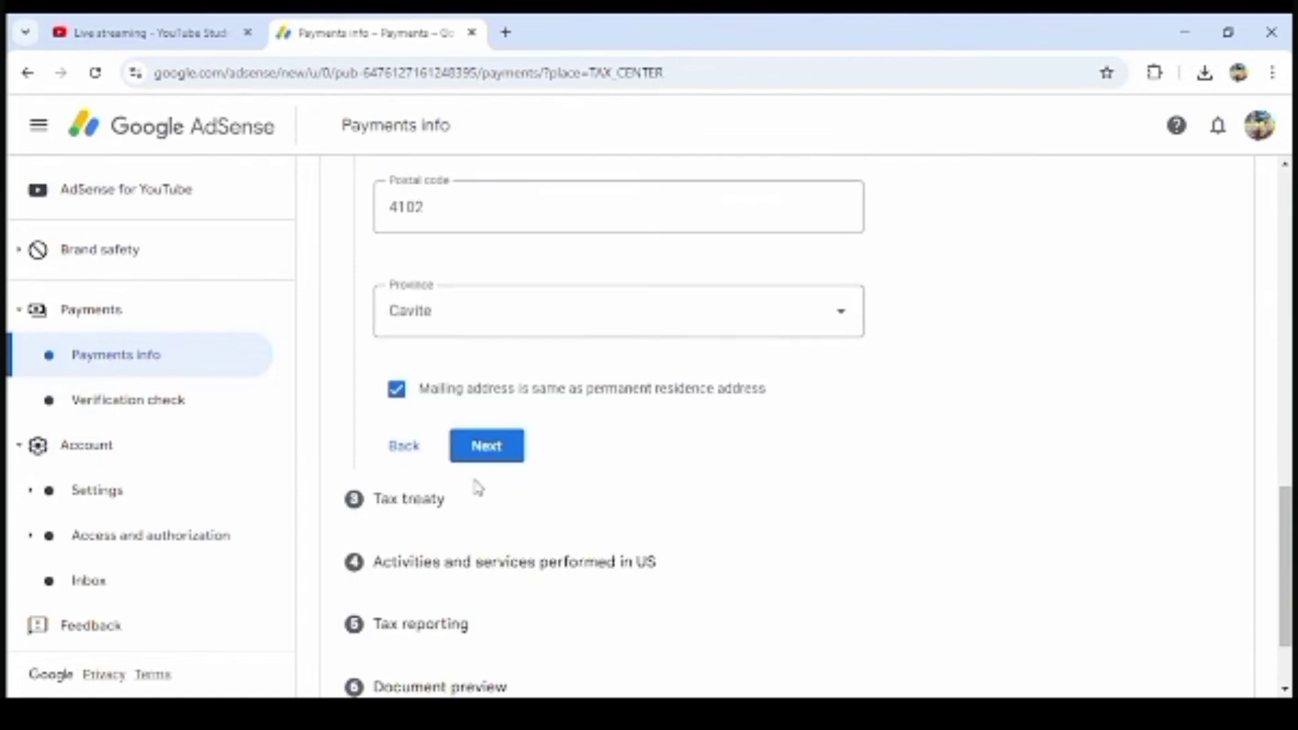
click(493, 457)
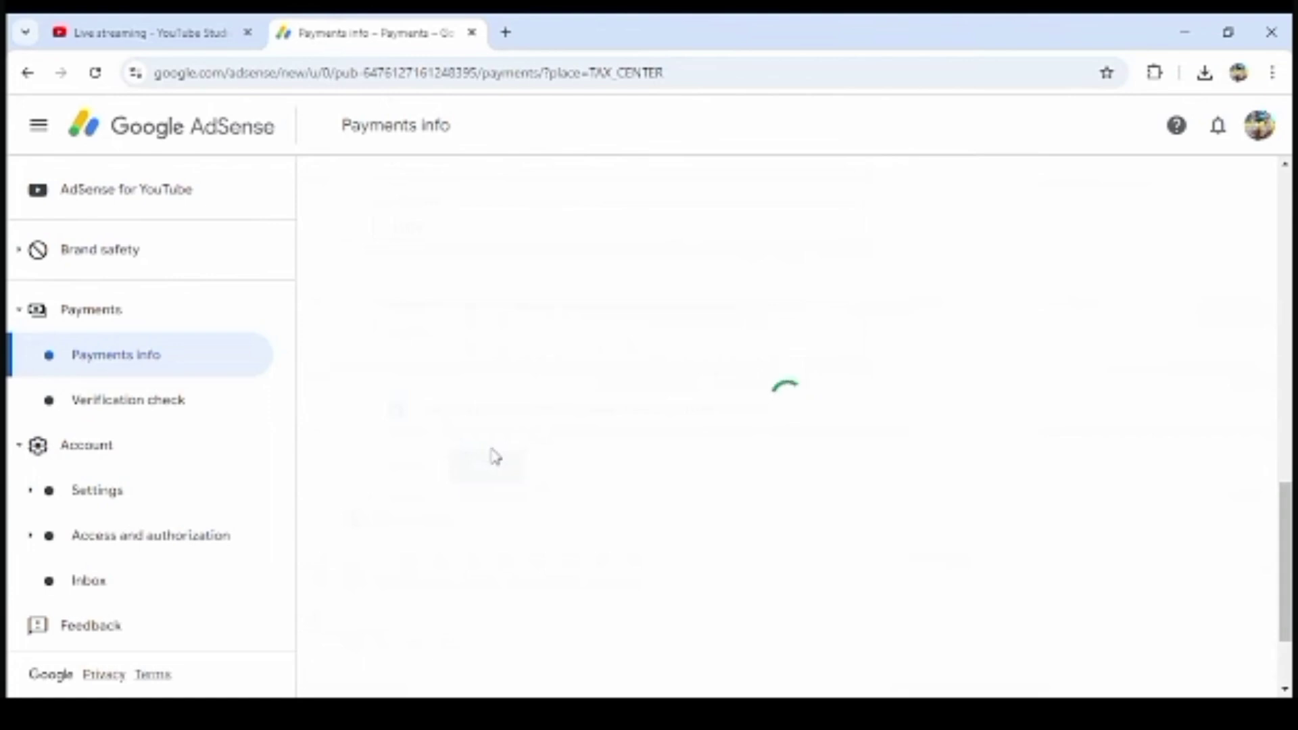
Answer Yes to claiming a reduced withholding rate under a tax treaty and declare residency in the Philippines.
scroll(507, 448, up, 3)
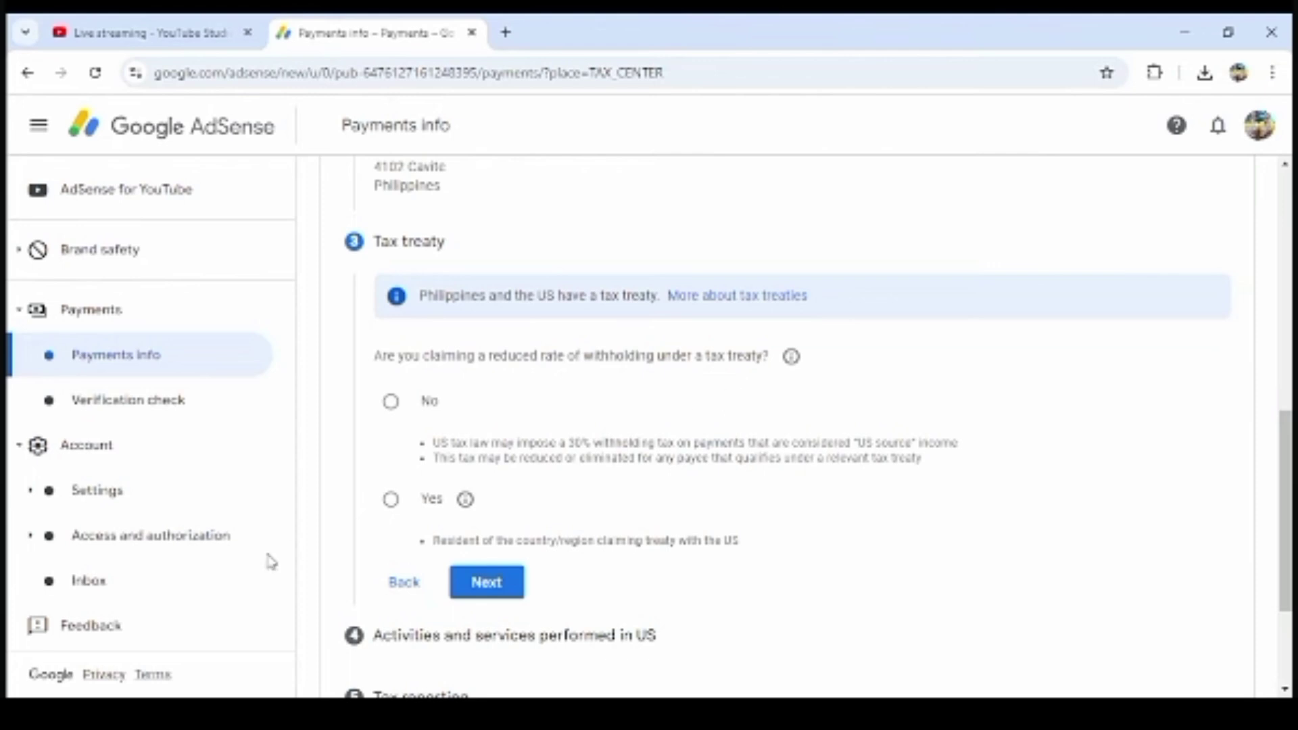
click(391, 507)
scroll(454, 499, down, 2)
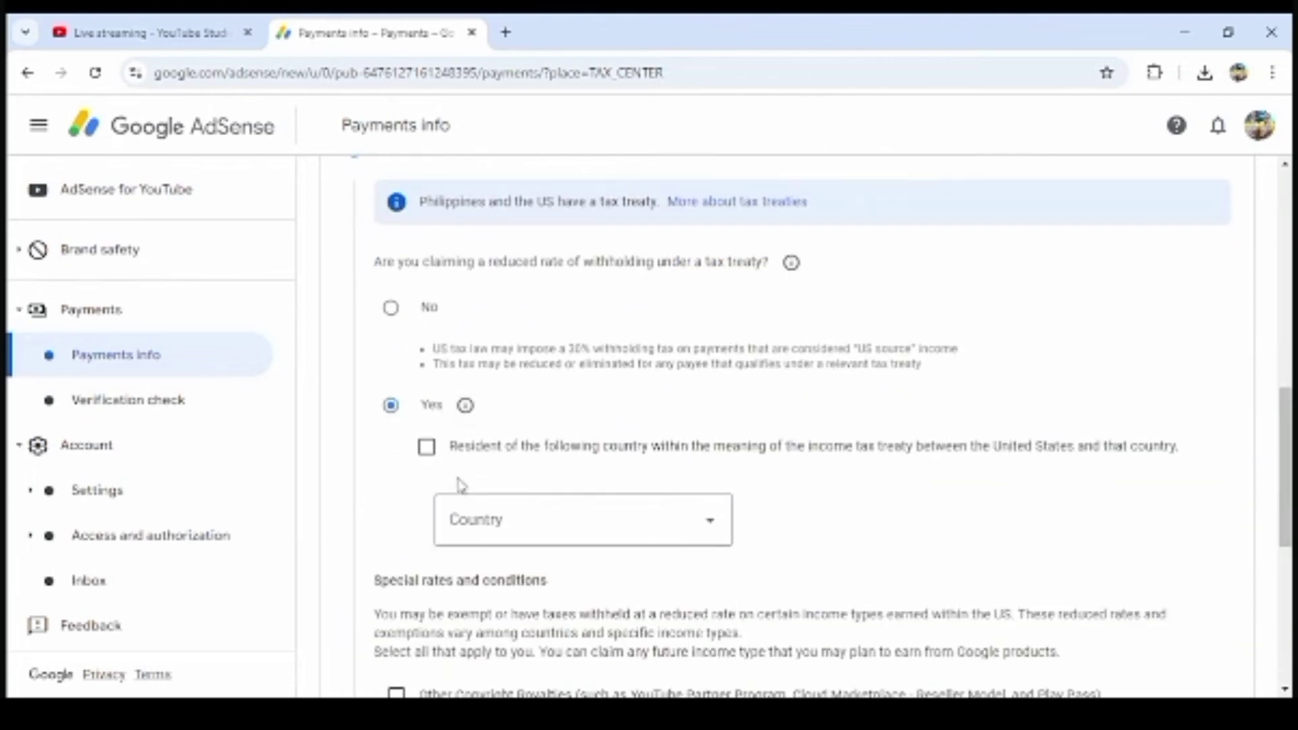
click(427, 455)
click(710, 523)
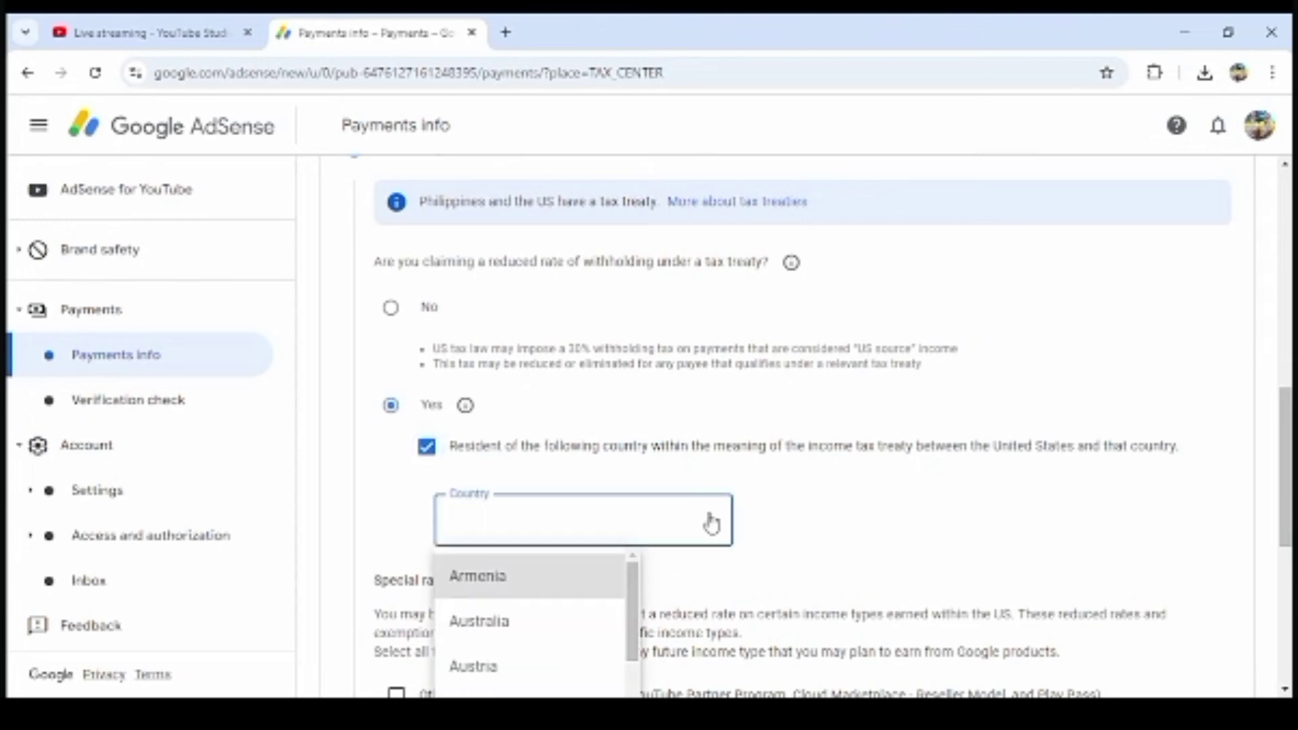
scroll(609, 521, down, 4)
scroll(568, 530, down, 8)
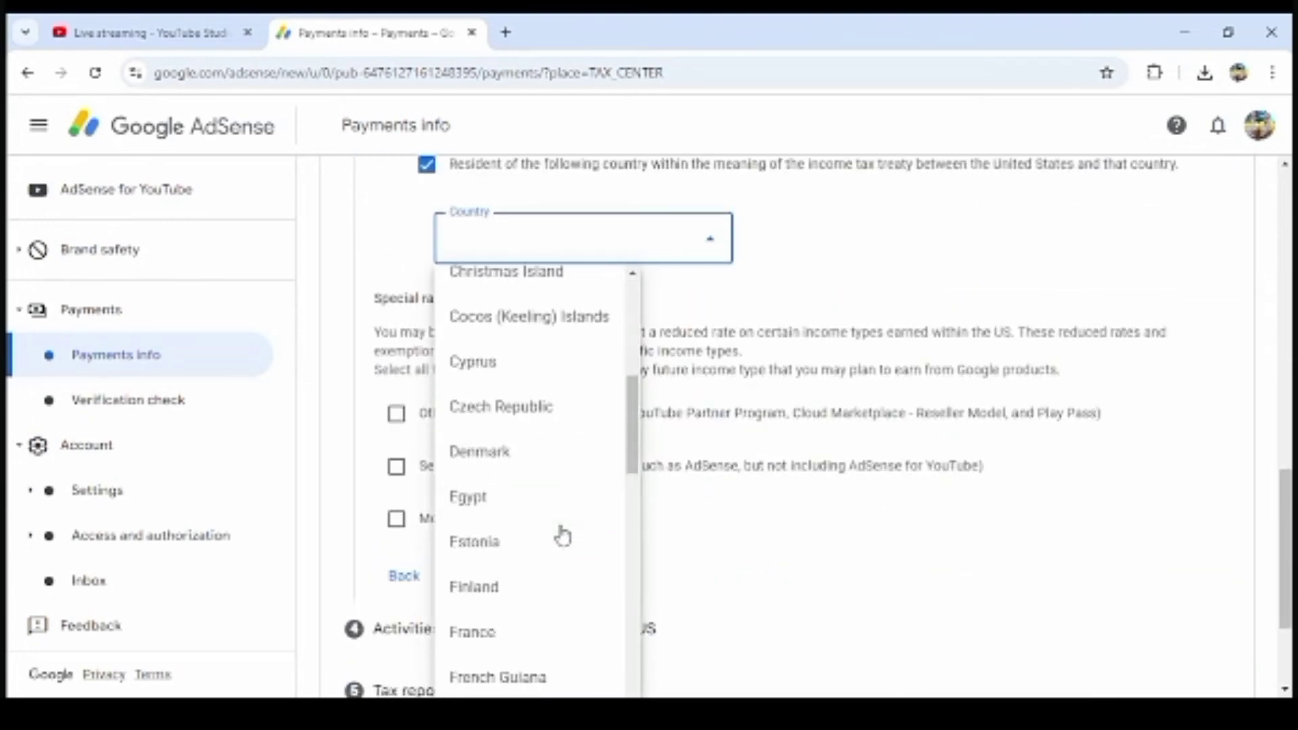
scroll(563, 537, down, 18)
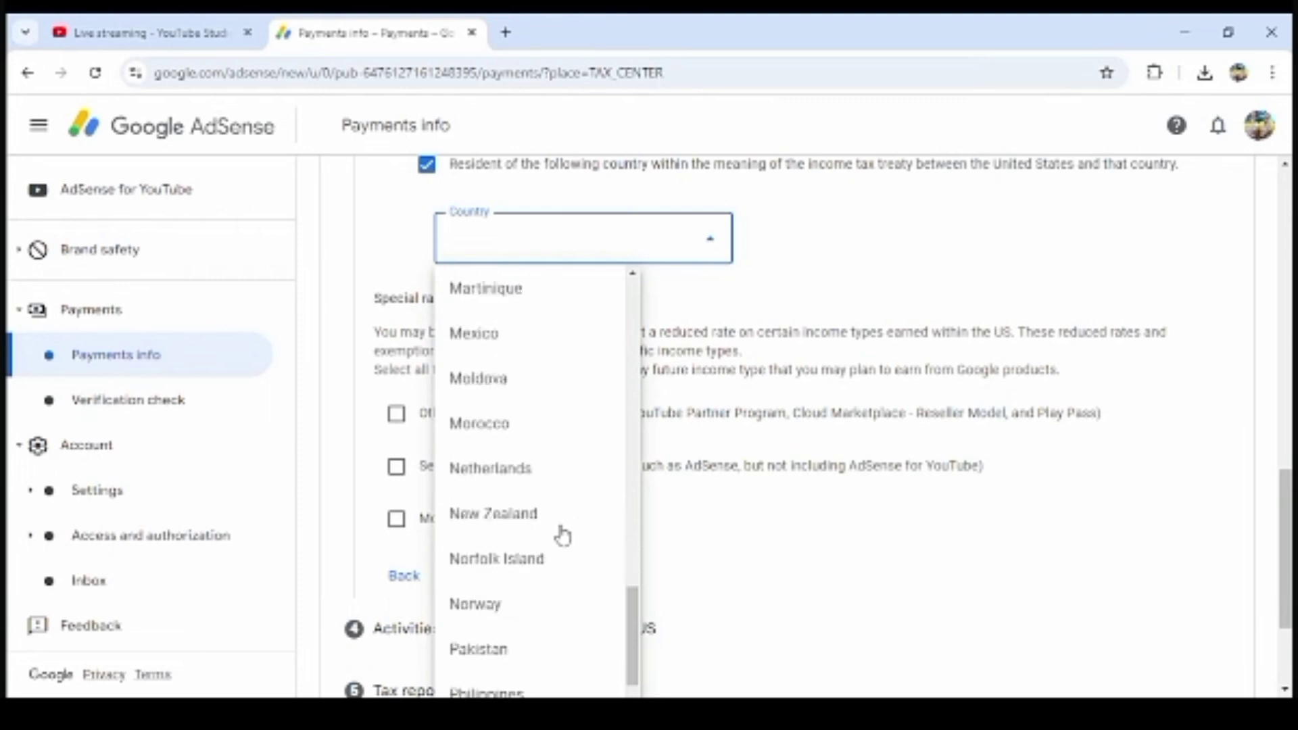
scroll(561, 534, down, 3)
click(493, 541)
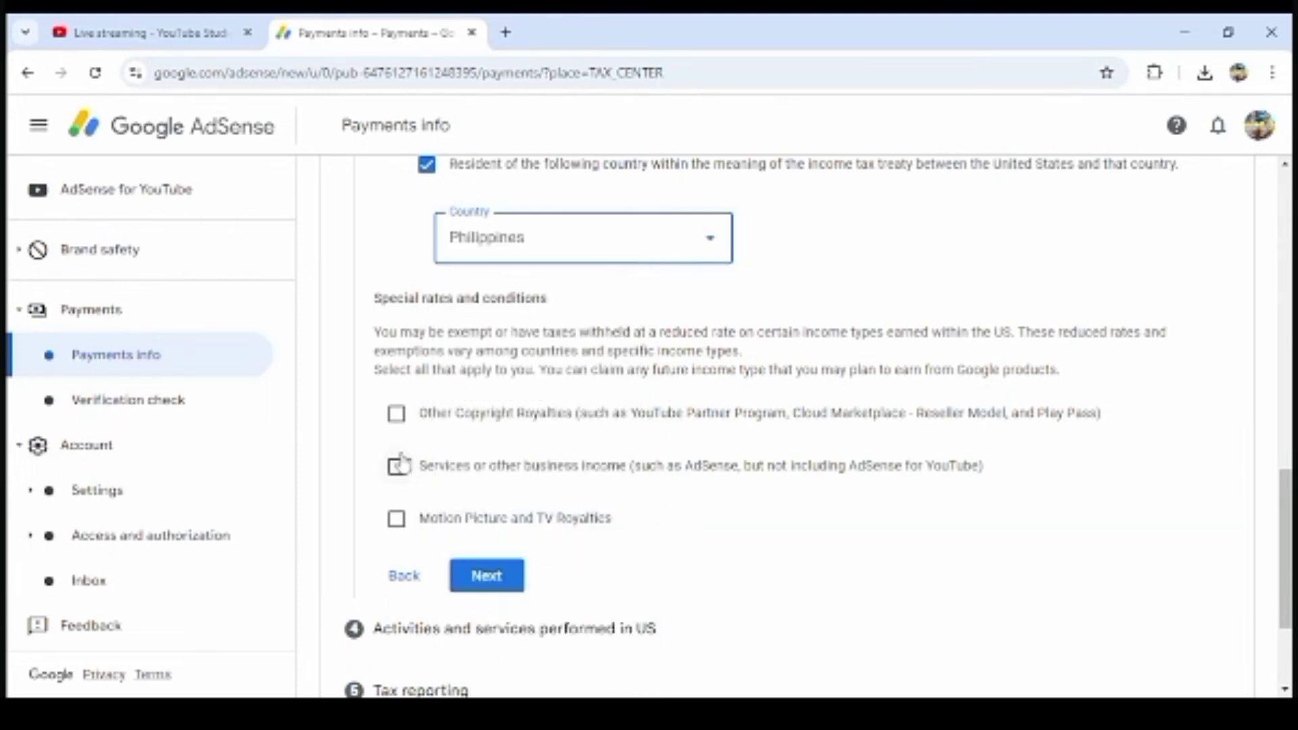
Claim Other Copyright Royalties under Article 13 and paragraph 2A at the 15% reduced treaty rate, and confirm the tax resident reason.
click(397, 415)
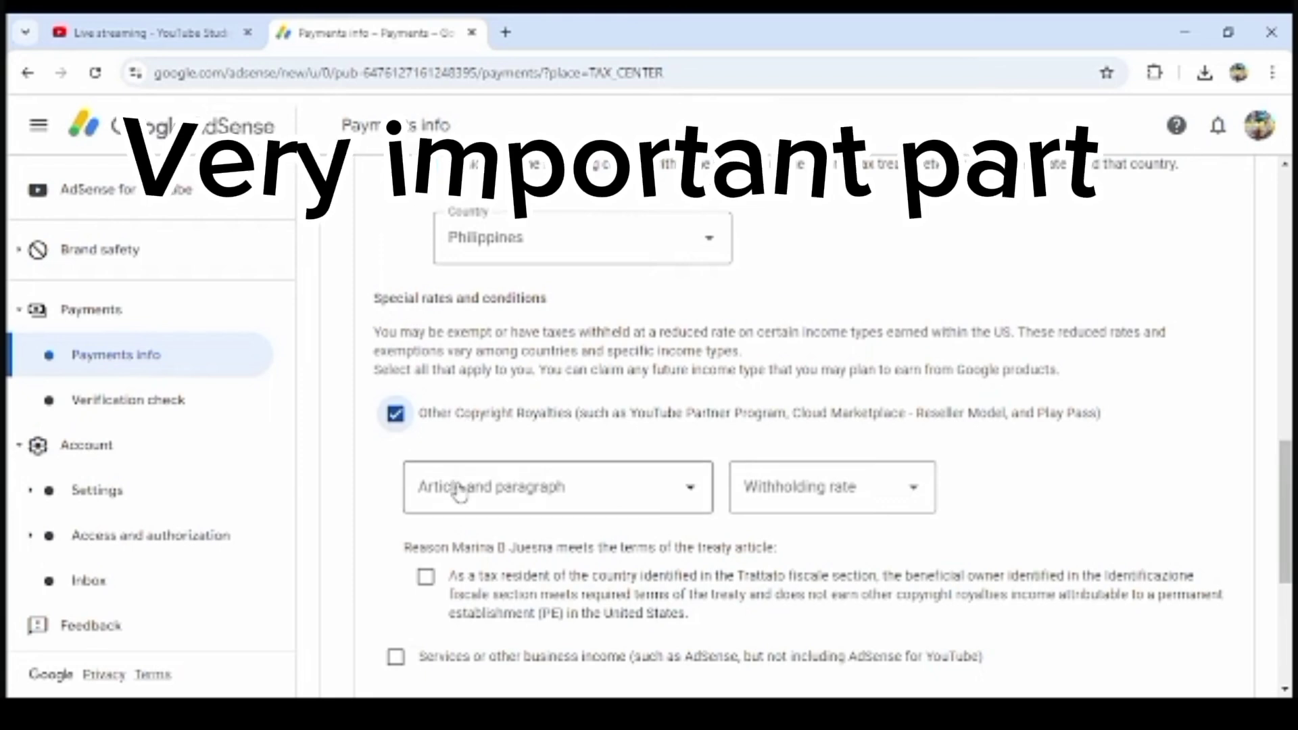
click(690, 494)
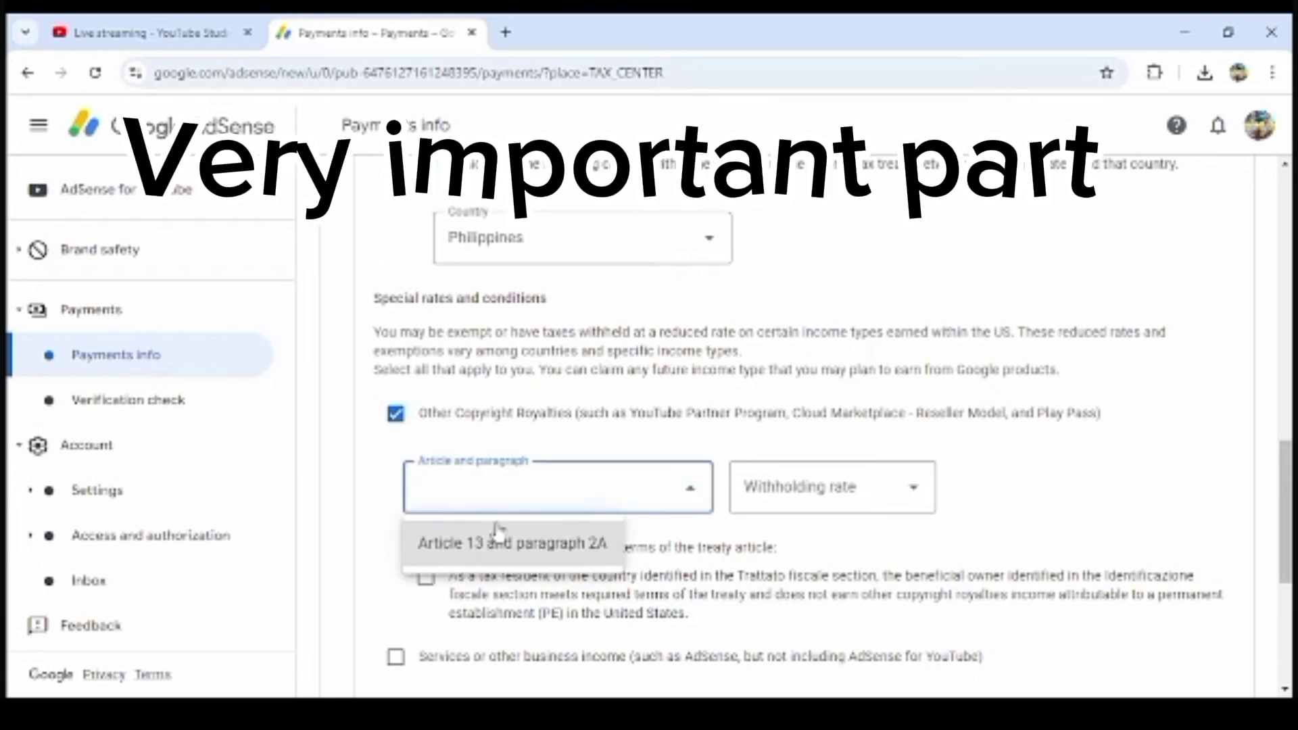
click(497, 546)
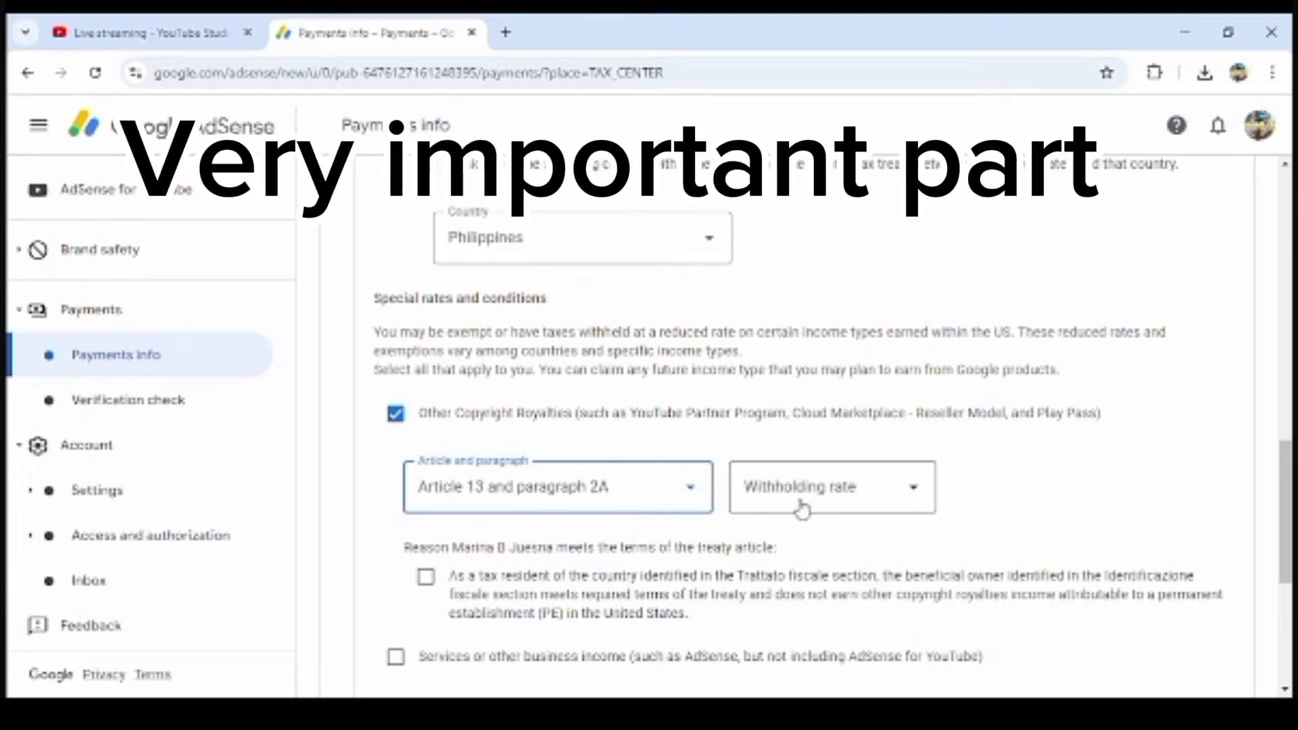
click(917, 491)
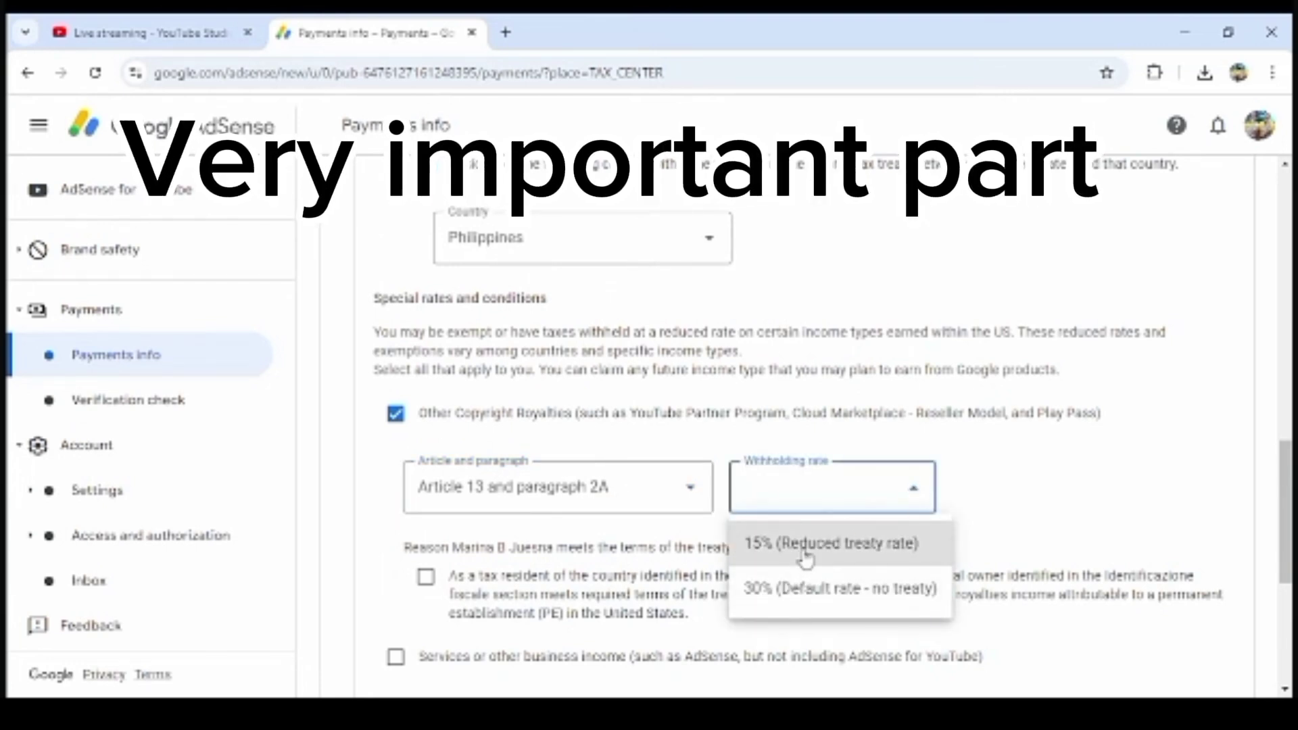
click(807, 545)
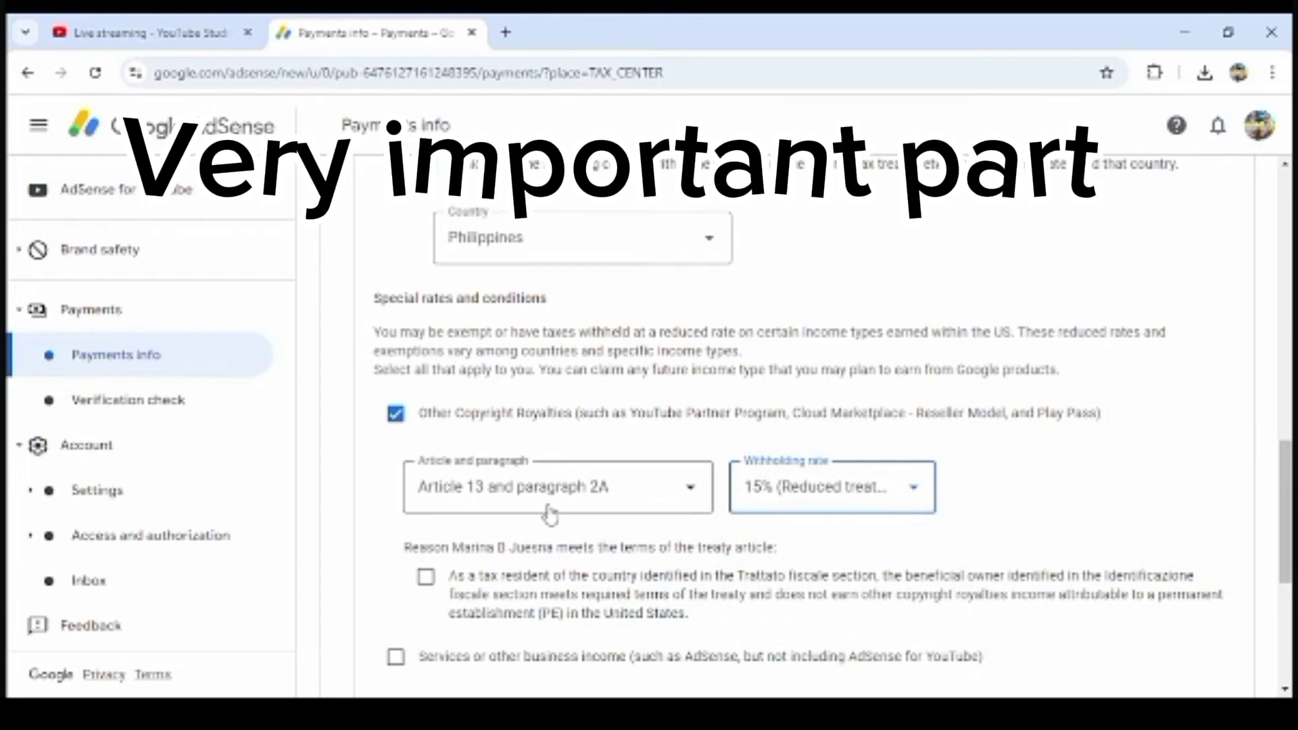
scroll(551, 514, down, 1)
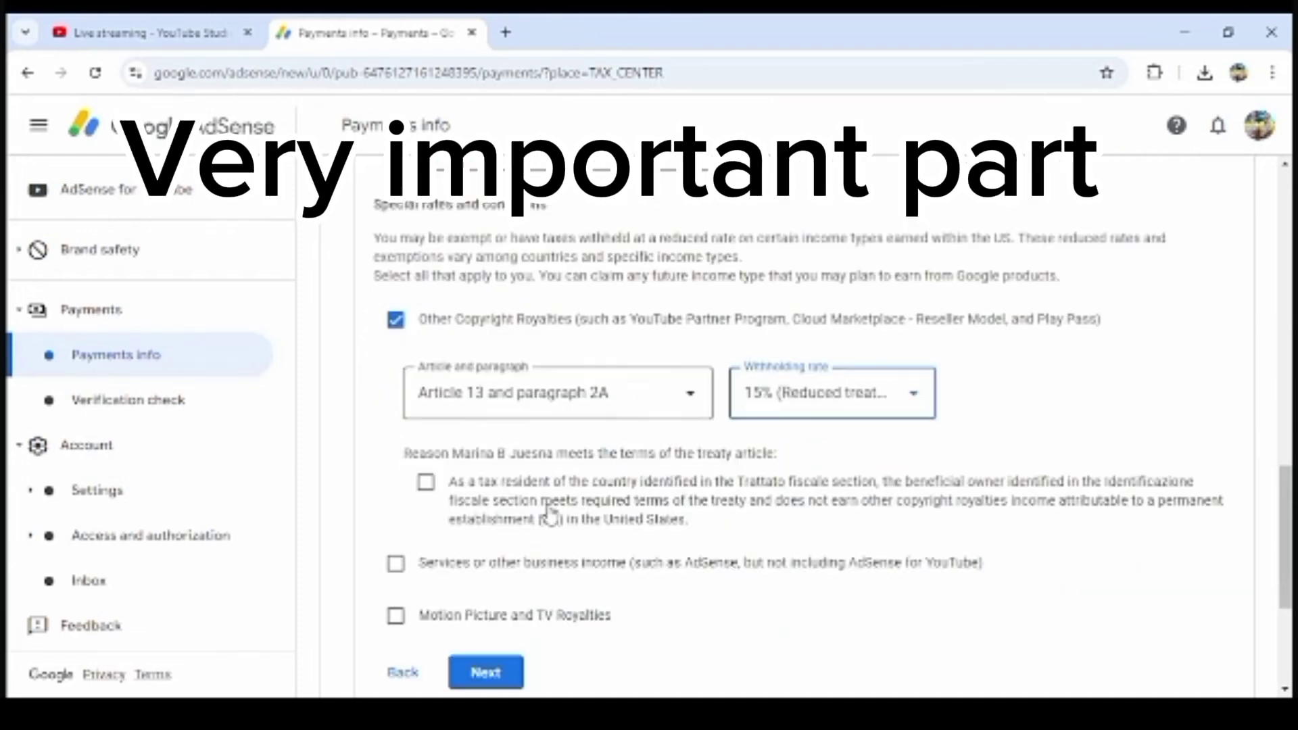
click(425, 485)
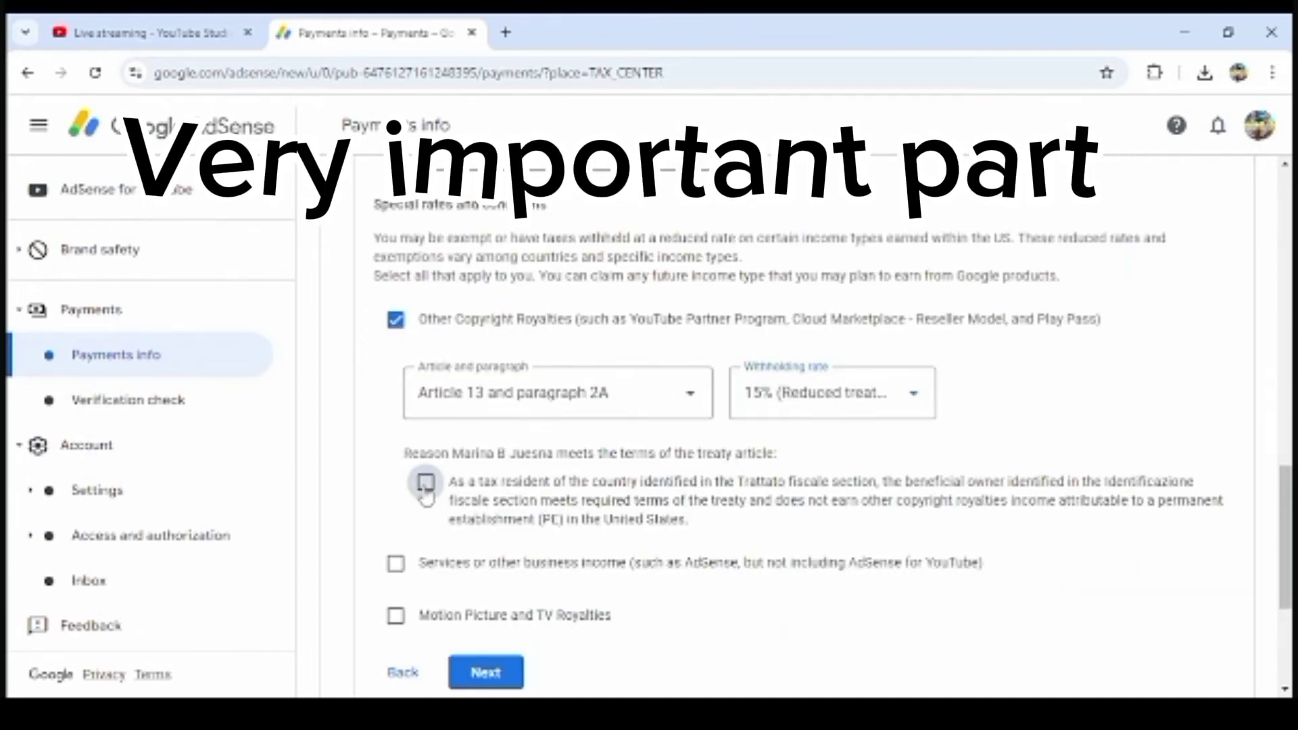
Claim Services or other business income under Article 8 and paragraph 1 at the 0% reduced treaty rate, and confirm the tax resident reason.
scroll(412, 499, down, 1)
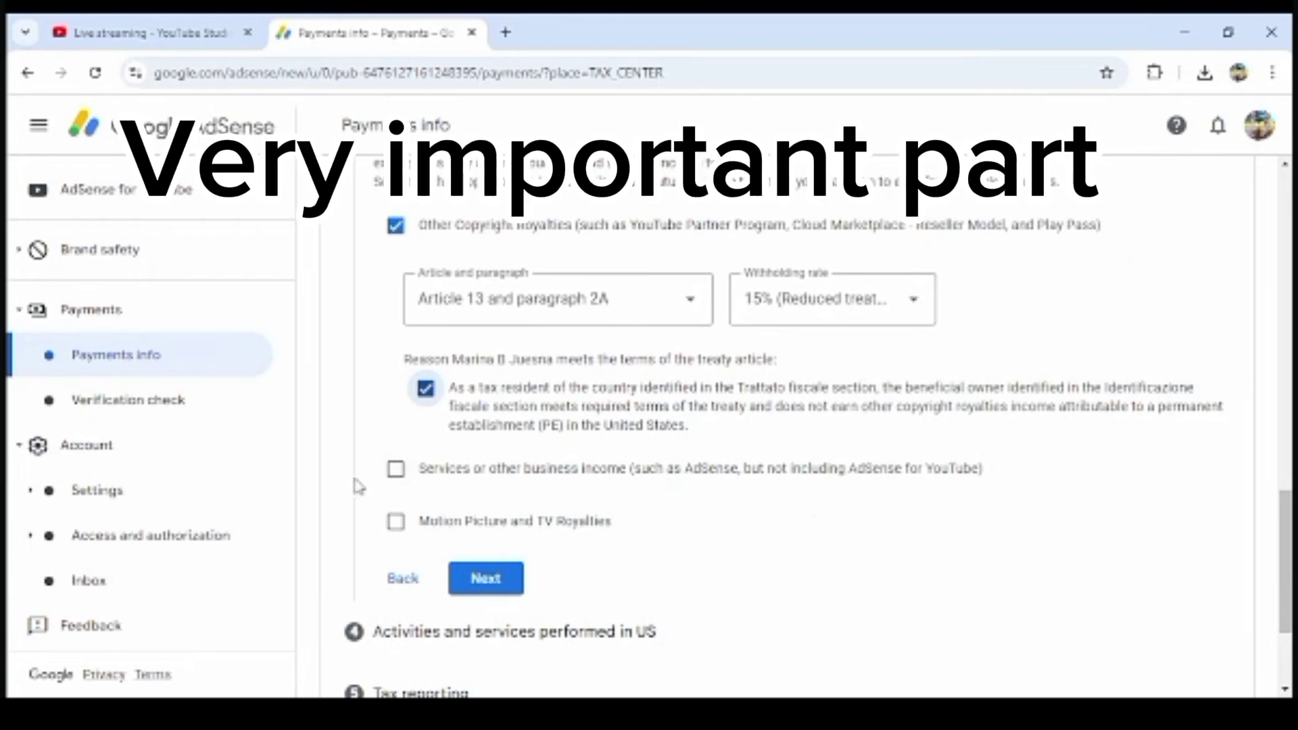
click(396, 471)
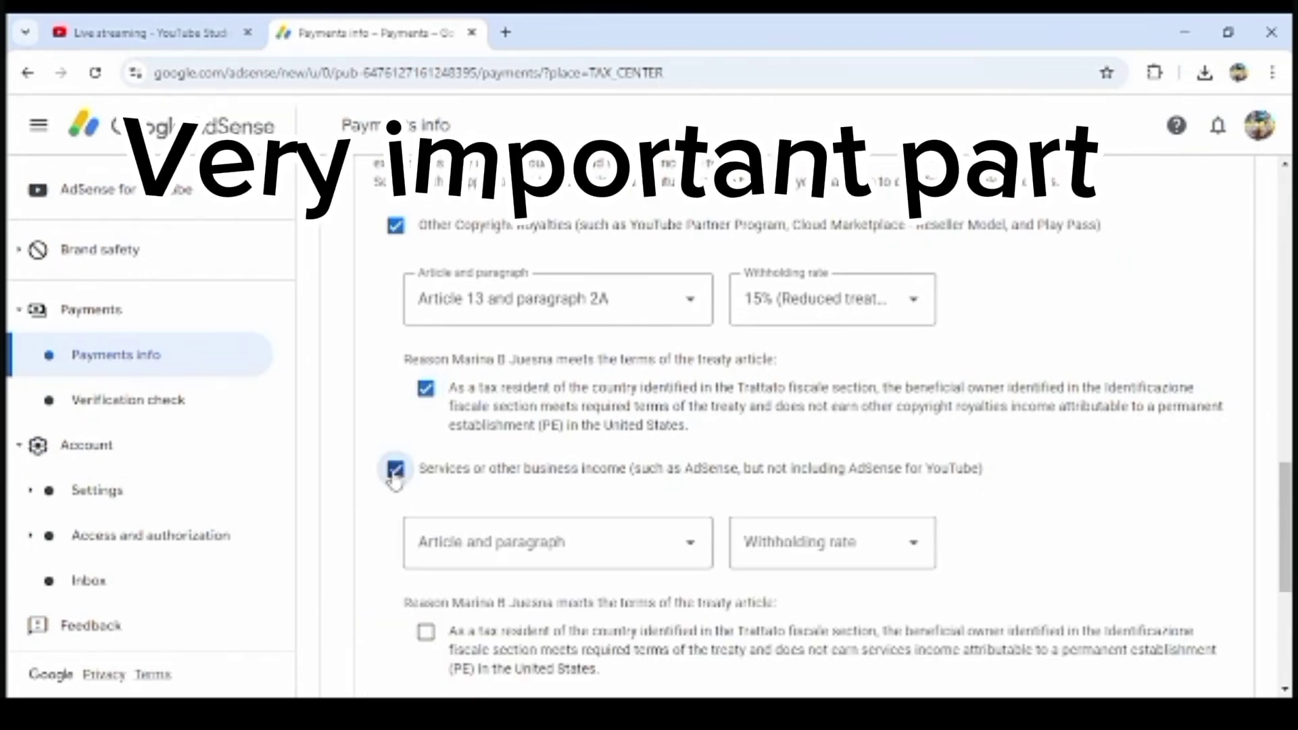
click(689, 552)
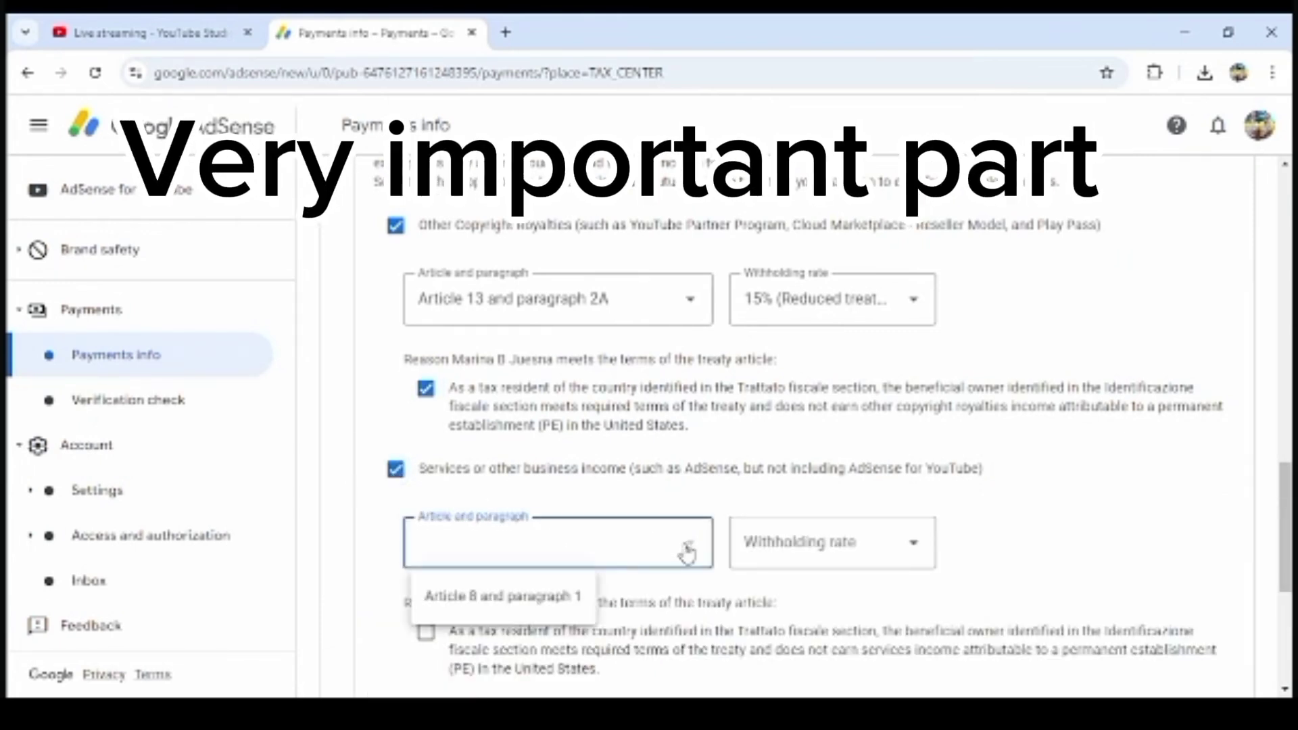
click(488, 609)
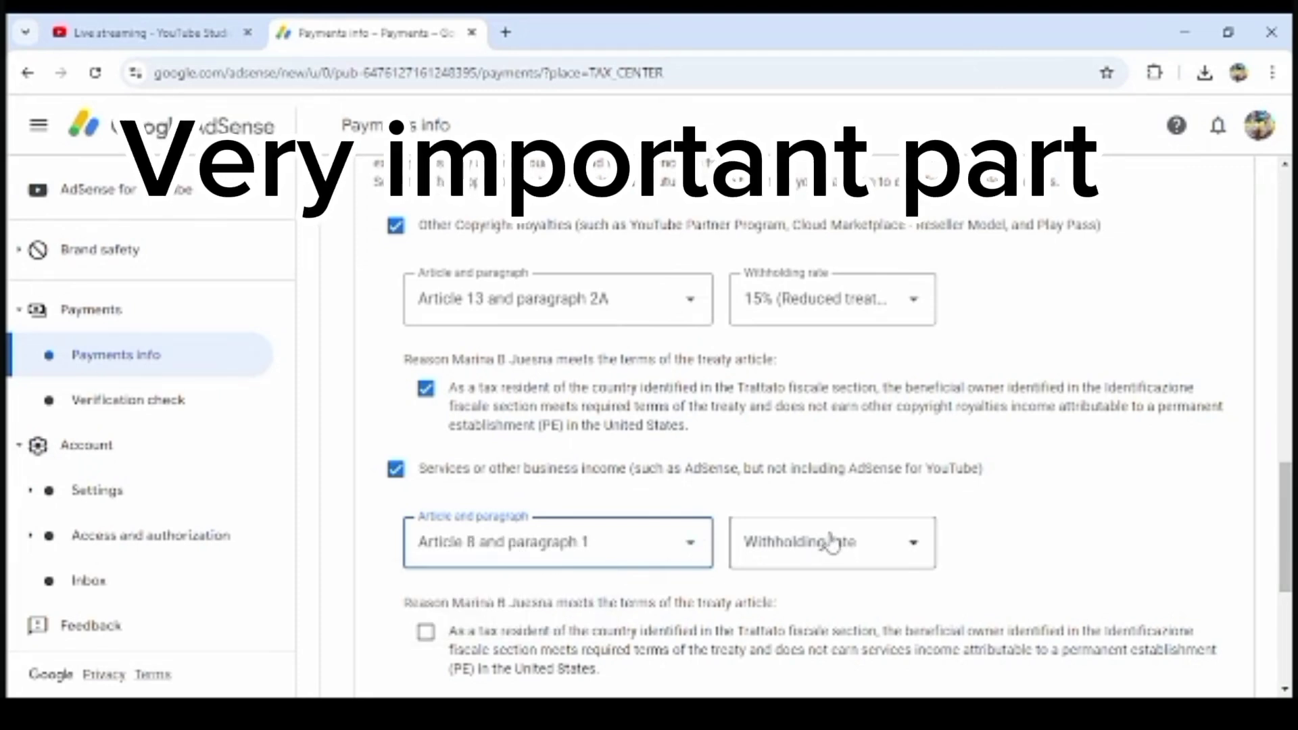
click(915, 552)
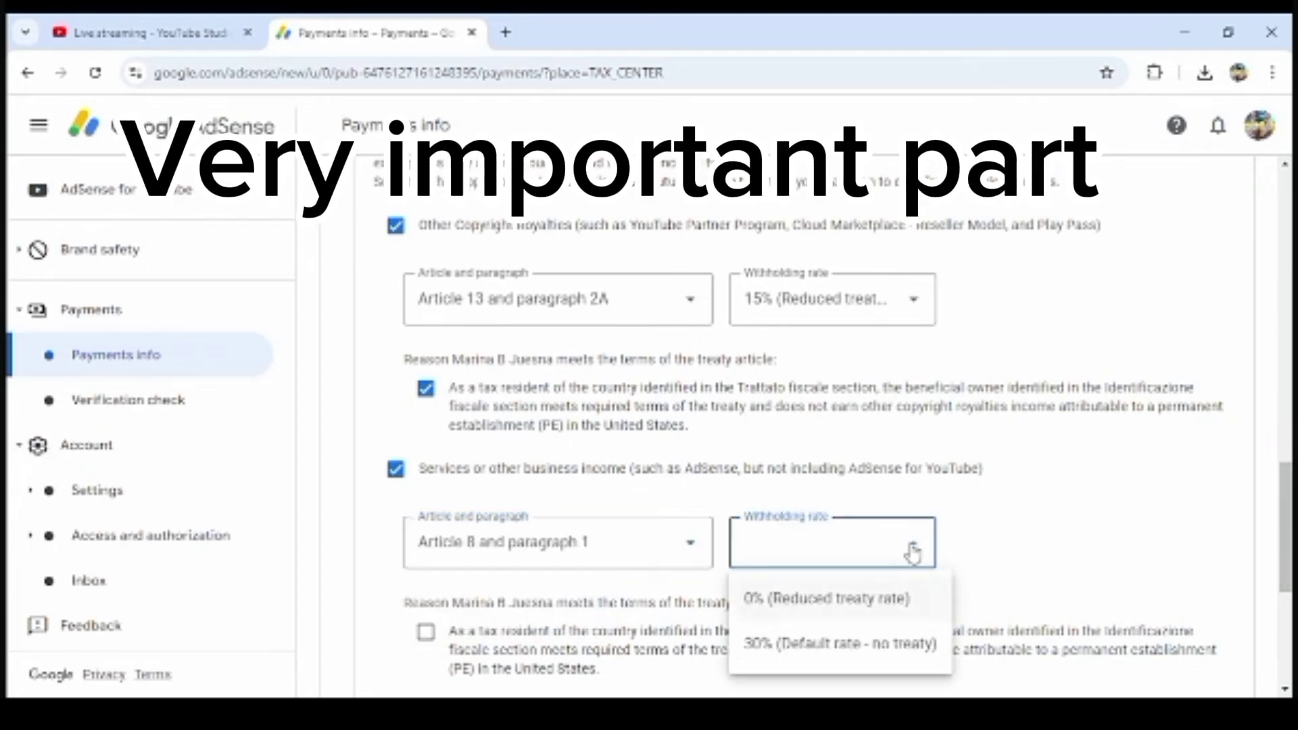
click(801, 609)
scroll(392, 507, down, 3)
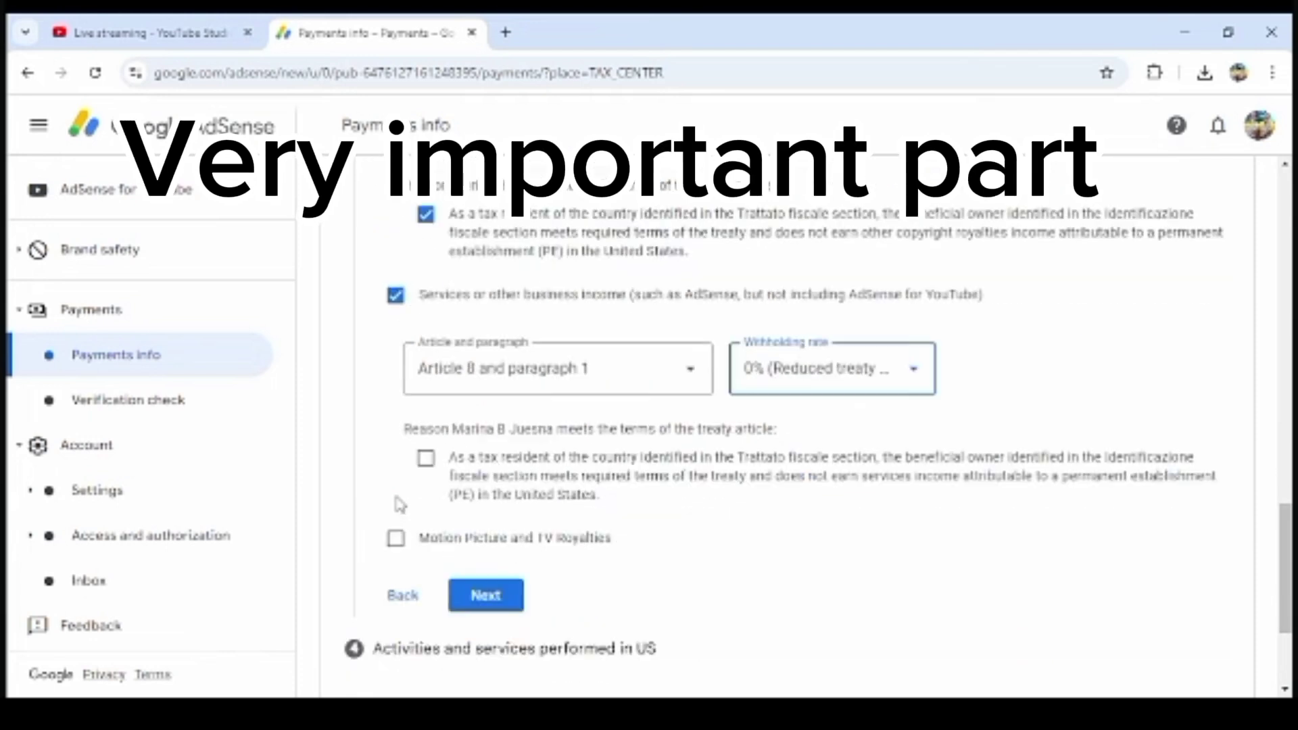
click(426, 632)
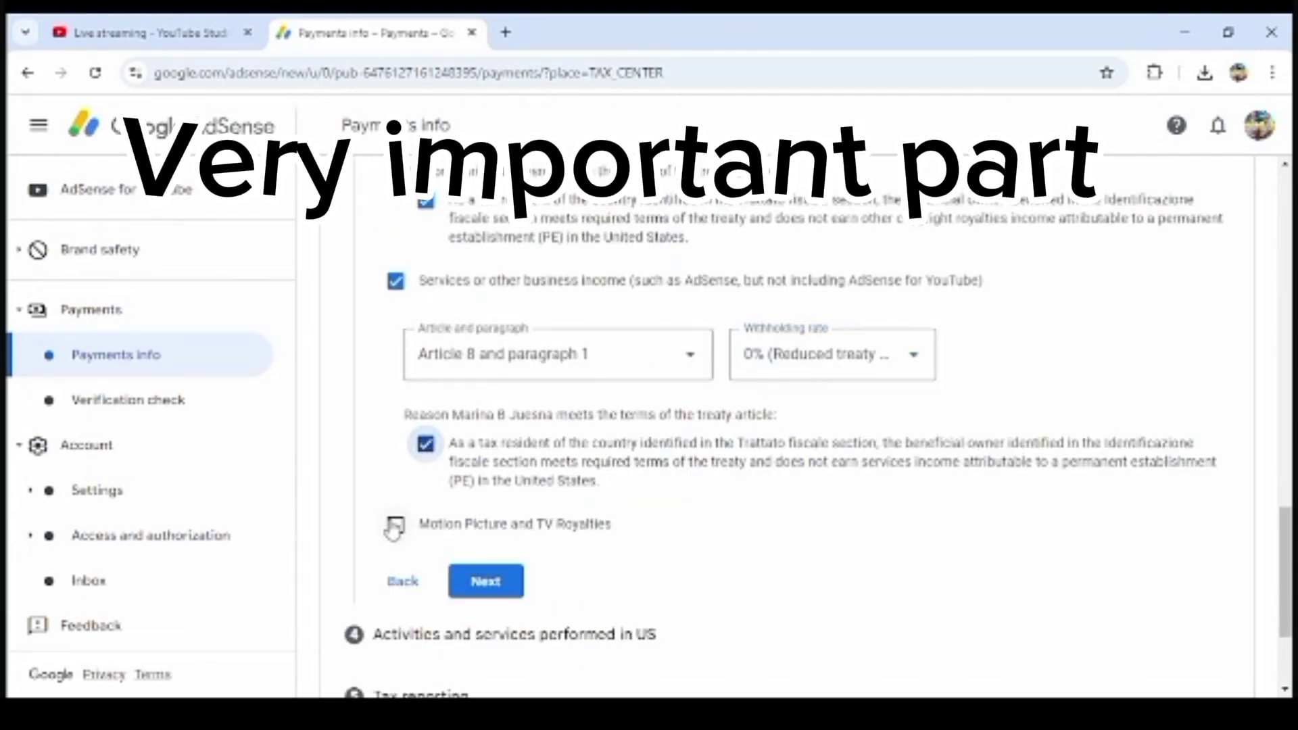
Claim Motion Picture and TV Royalties under Article 13 and paragraph 2A at the 15% reduced treaty rate, confirm the tax resident reason, and continue.
click(392, 535)
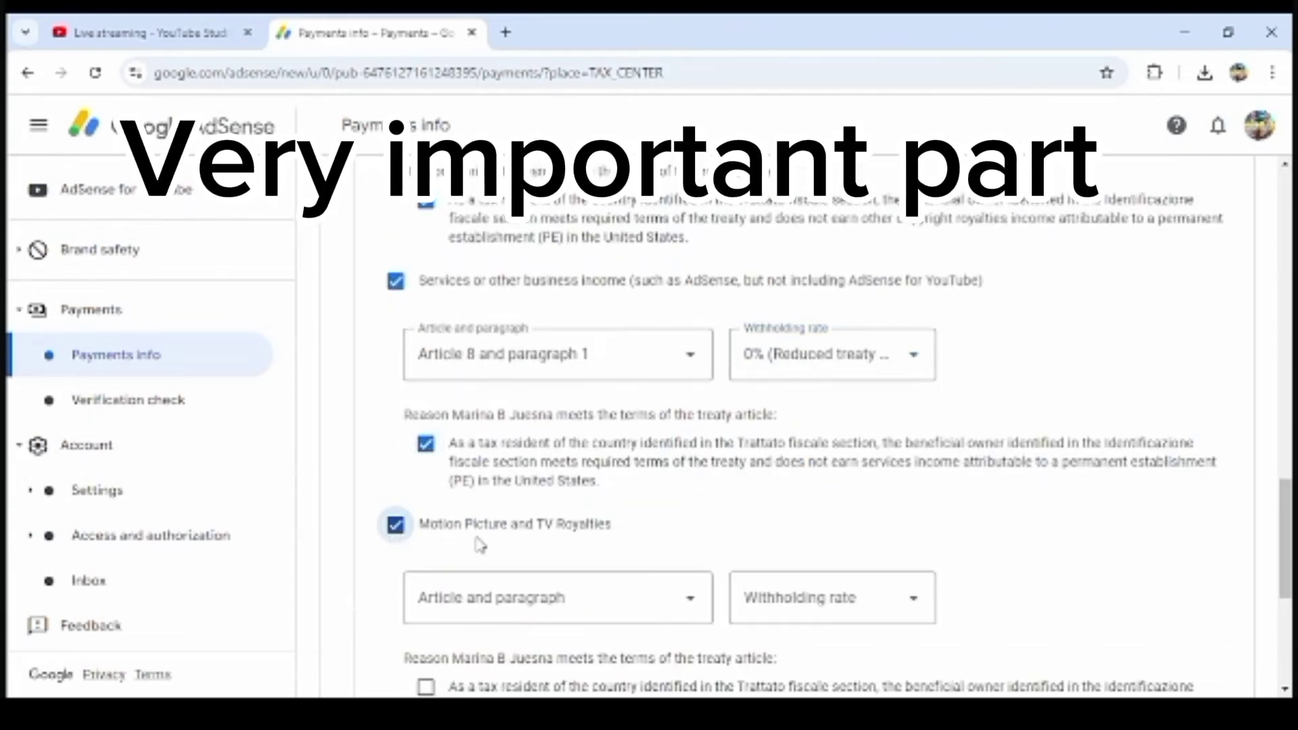
scroll(541, 528, down, 1)
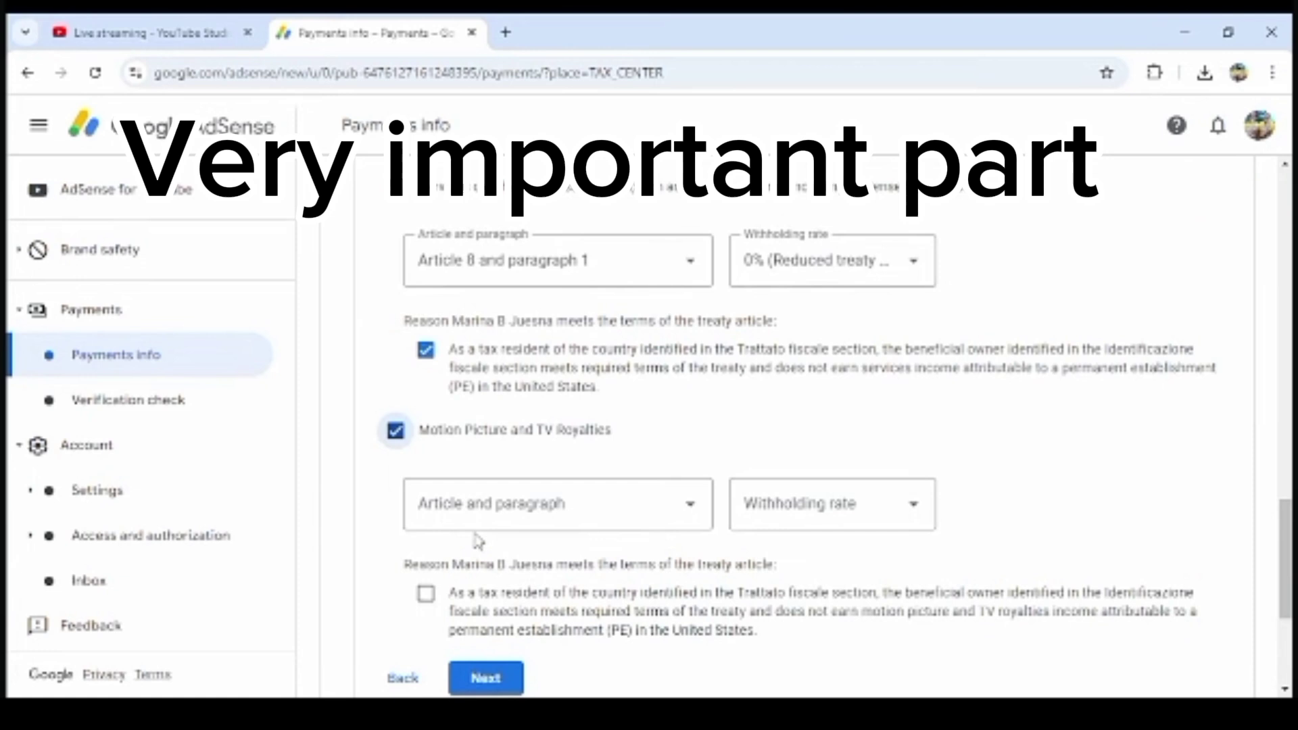
click(690, 511)
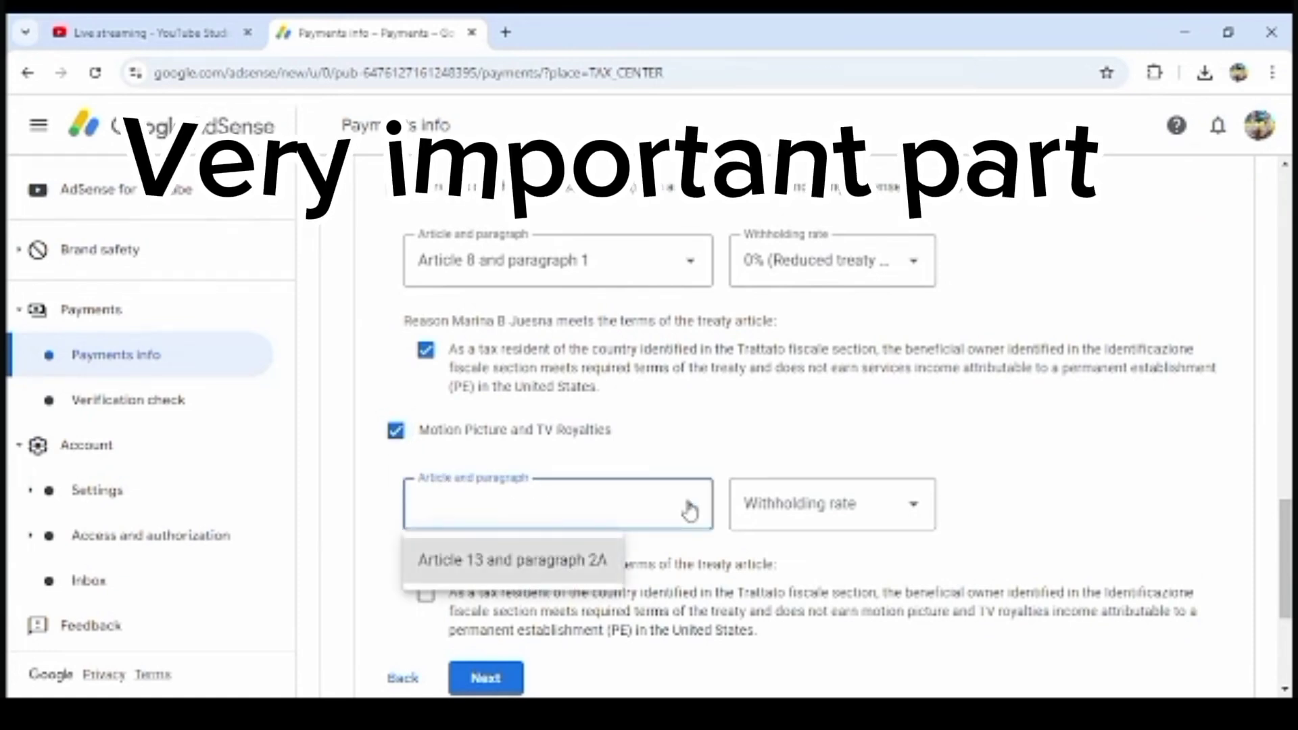
click(496, 574)
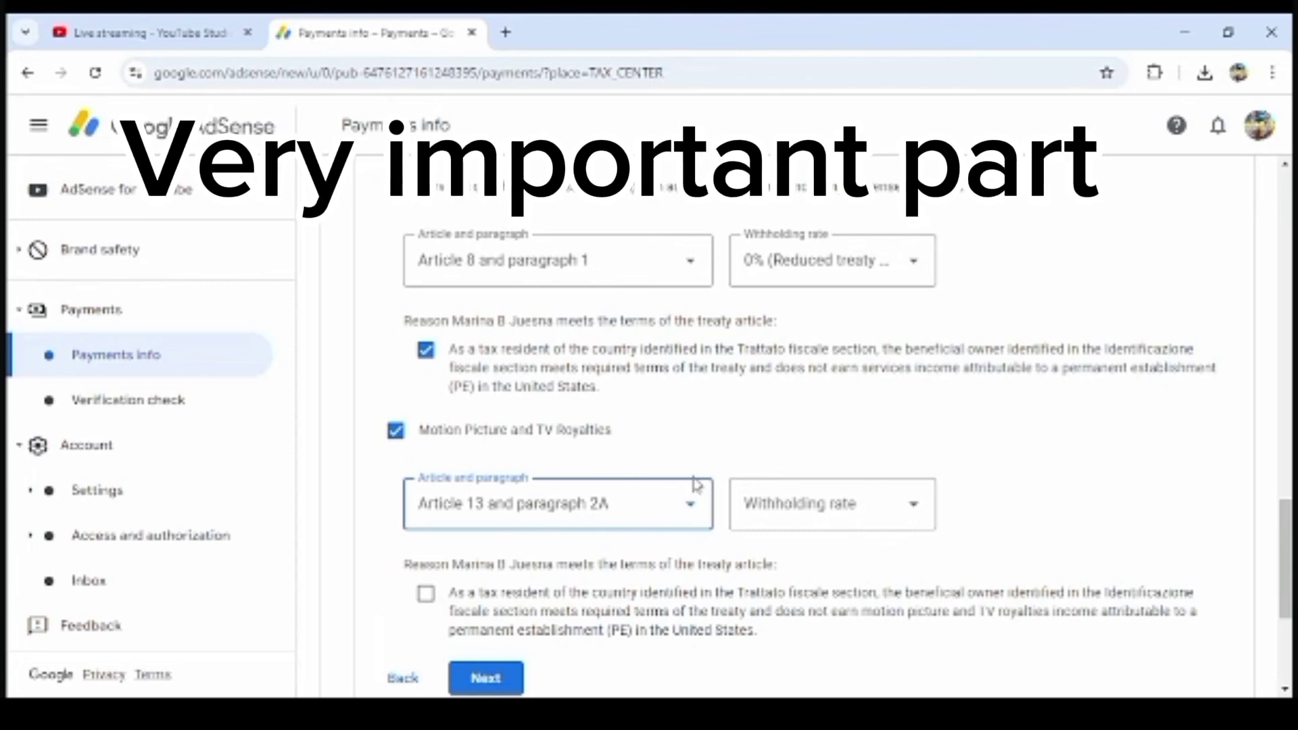
click(911, 507)
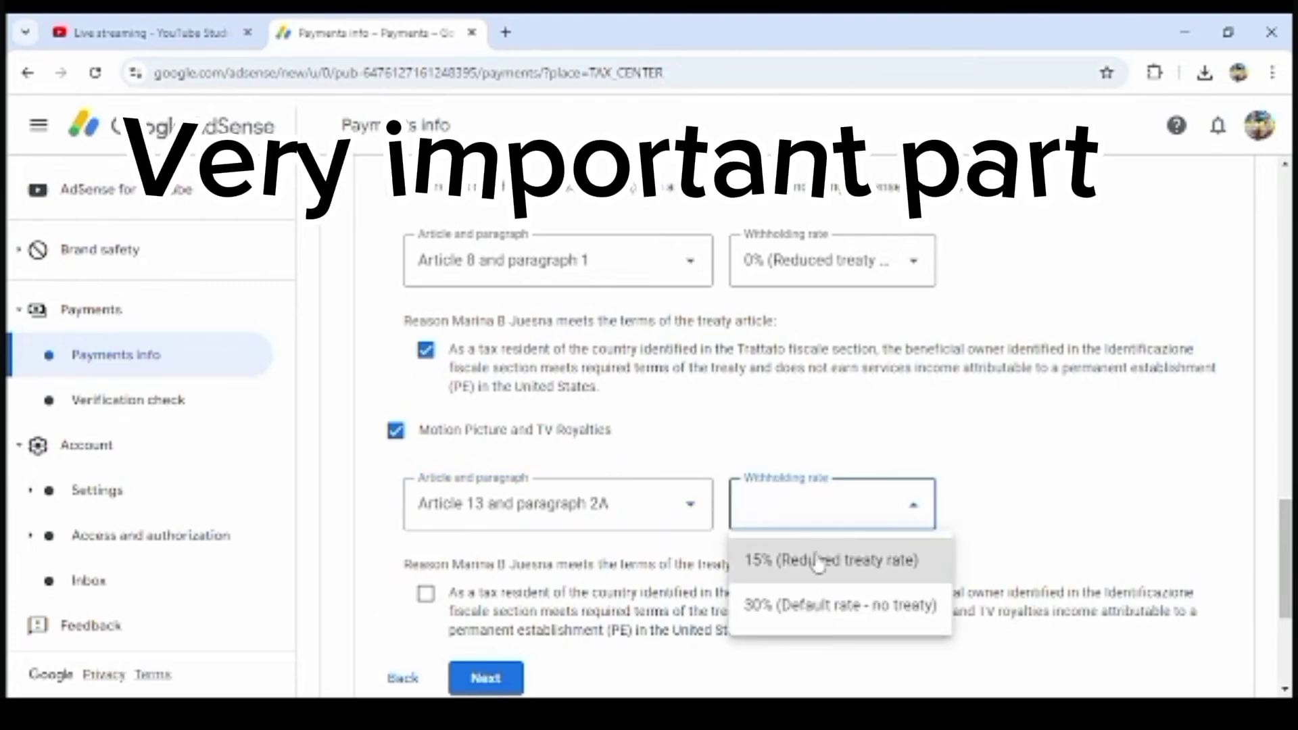
click(820, 561)
scroll(420, 466, down, 3)
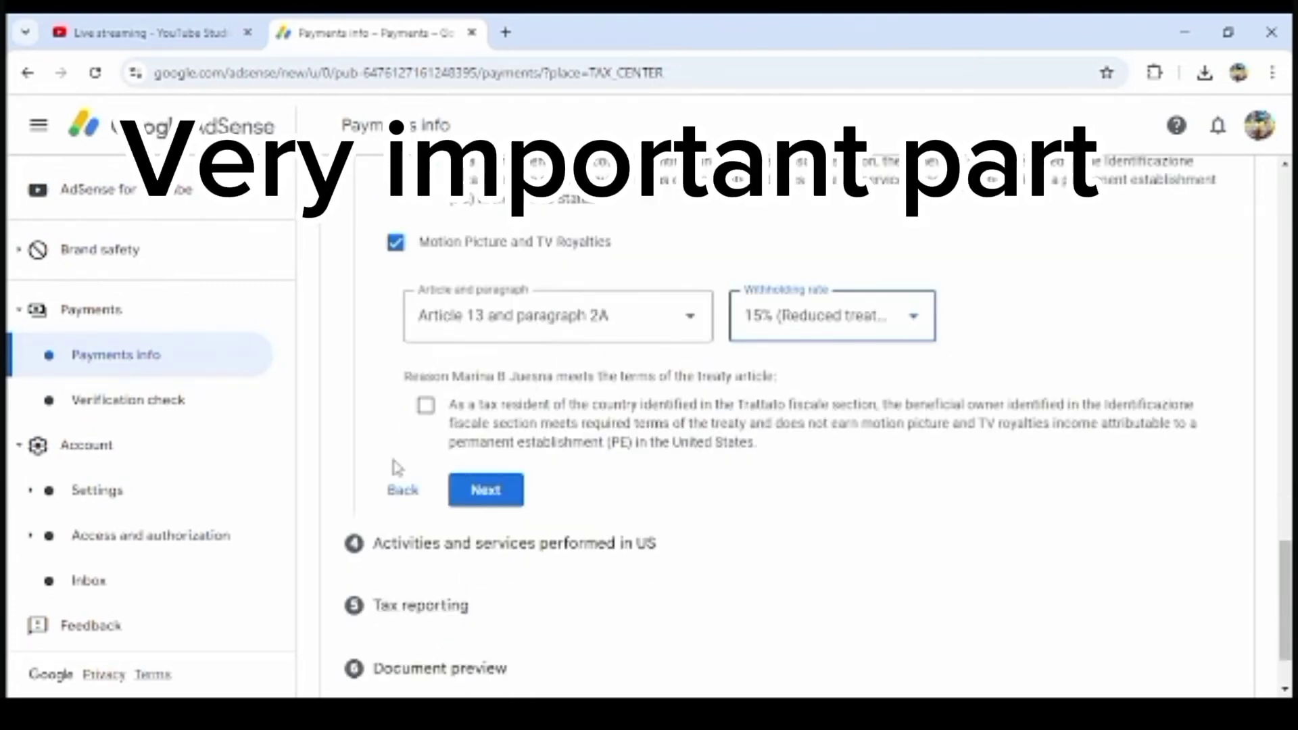
click(426, 405)
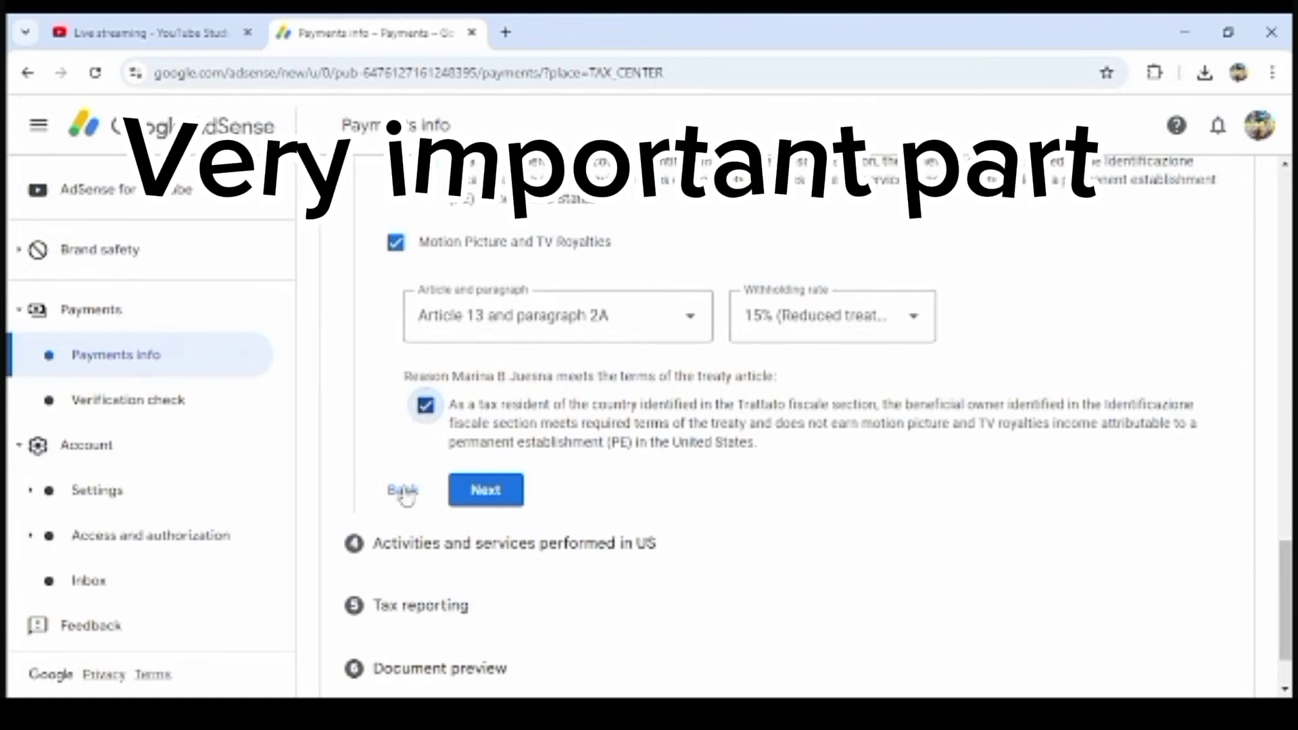
click(491, 494)
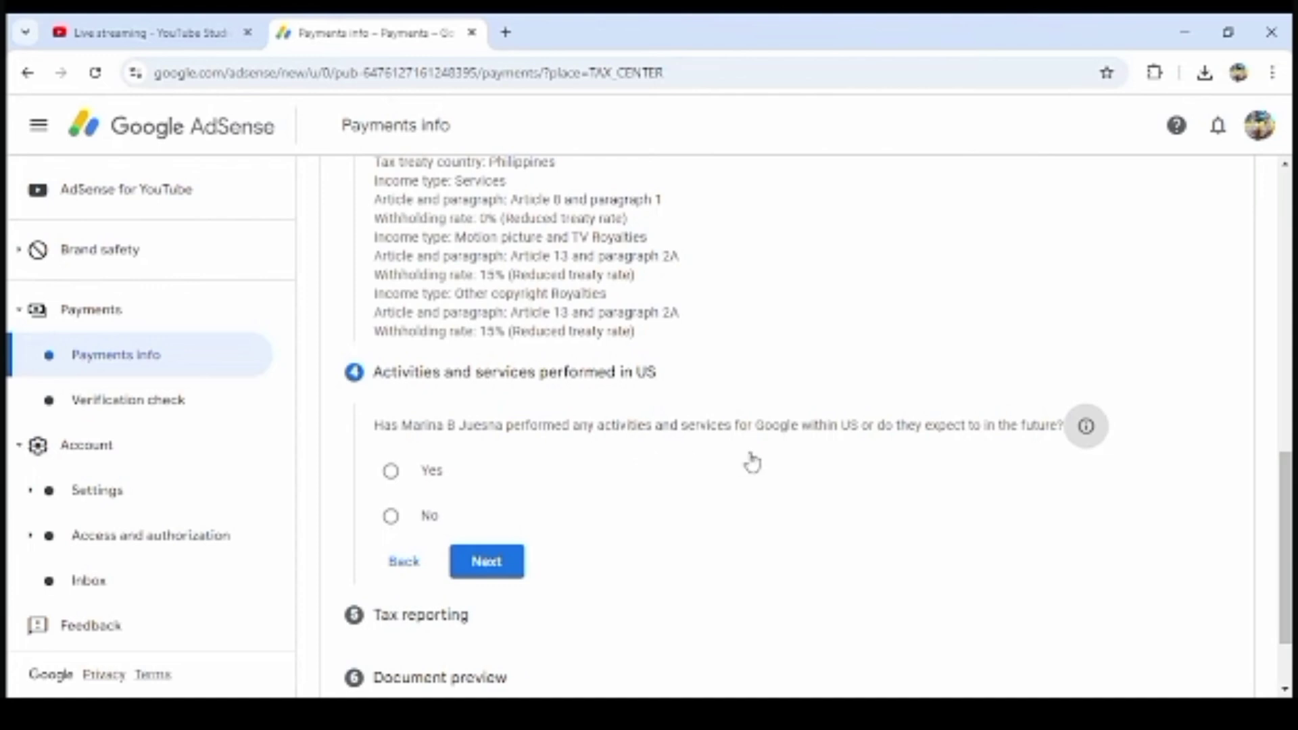
Answer No to activities and services performed in the US, certify that services are performed solely outside the US, and continue.
click(393, 520)
scroll(518, 485, down, 1)
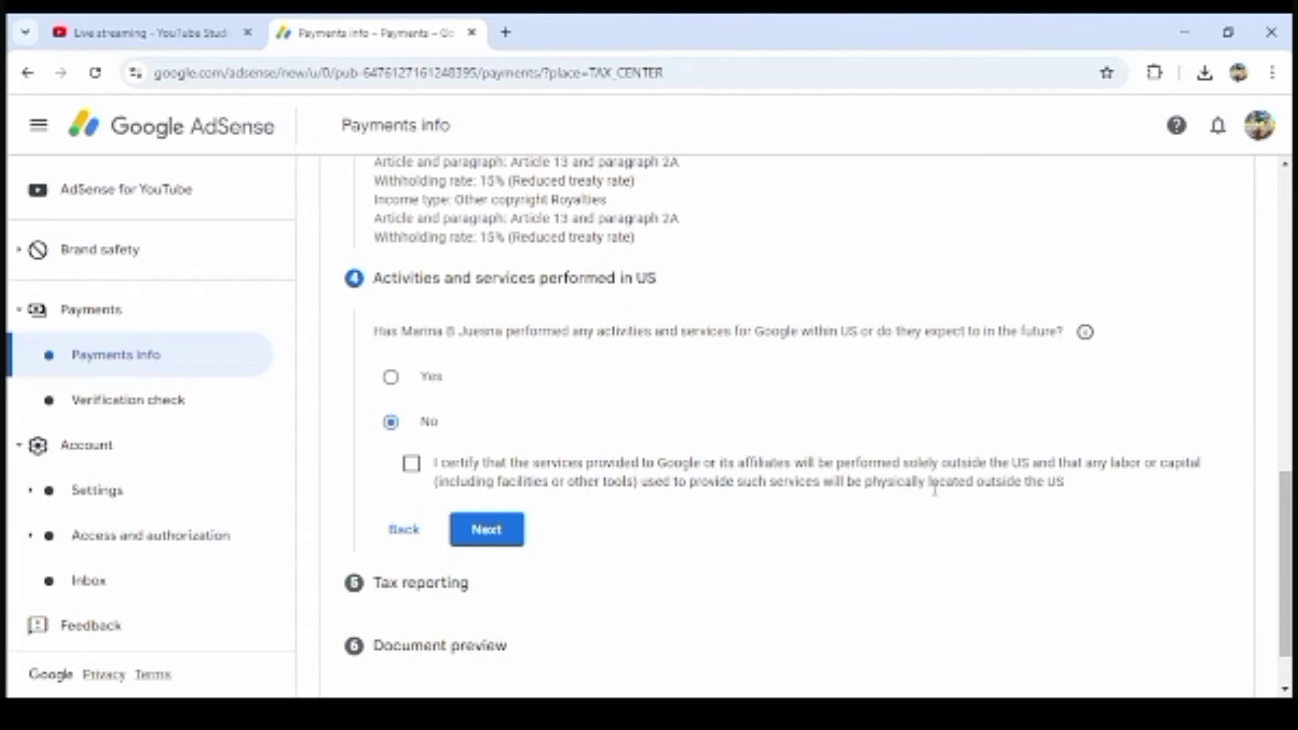
click(408, 468)
click(483, 533)
Accept the paperless delivery agreement in the Tax reporting section and continue to the document preview.
scroll(523, 511, down, 2)
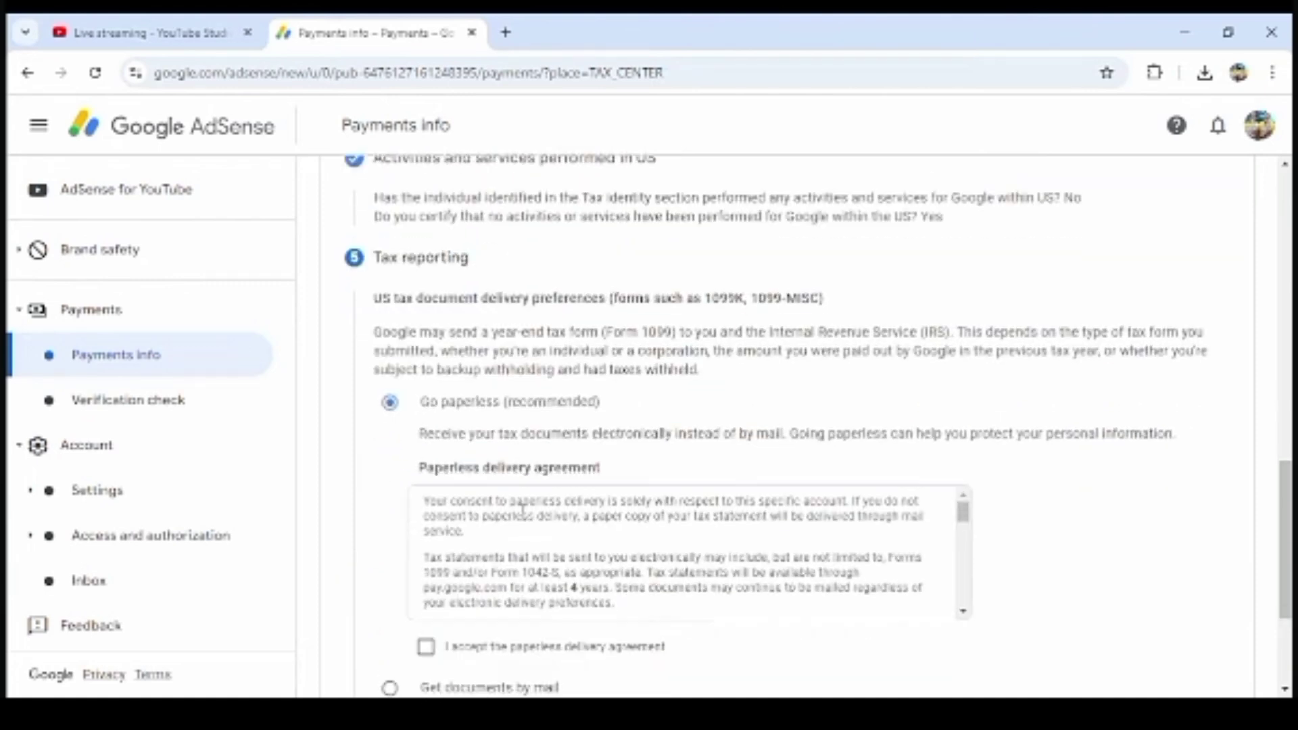
scroll(523, 510, down, 5)
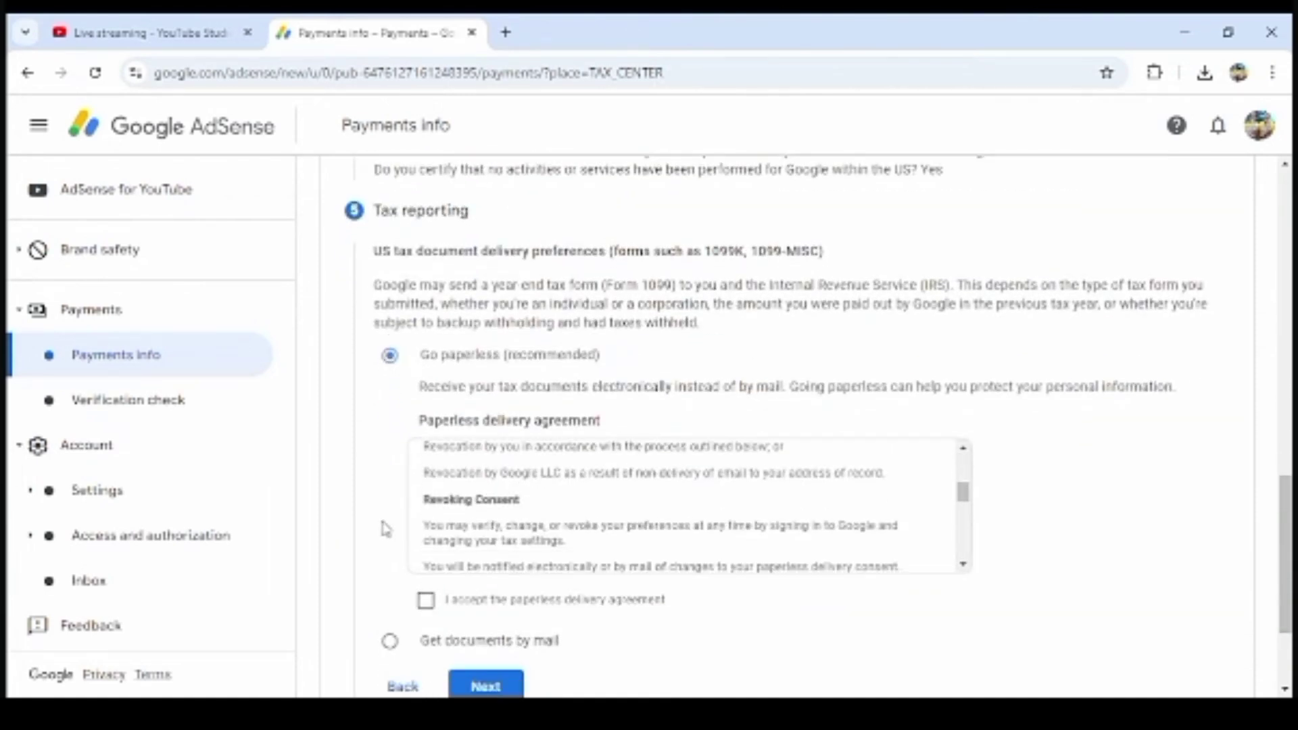
scroll(426, 517, down, 3)
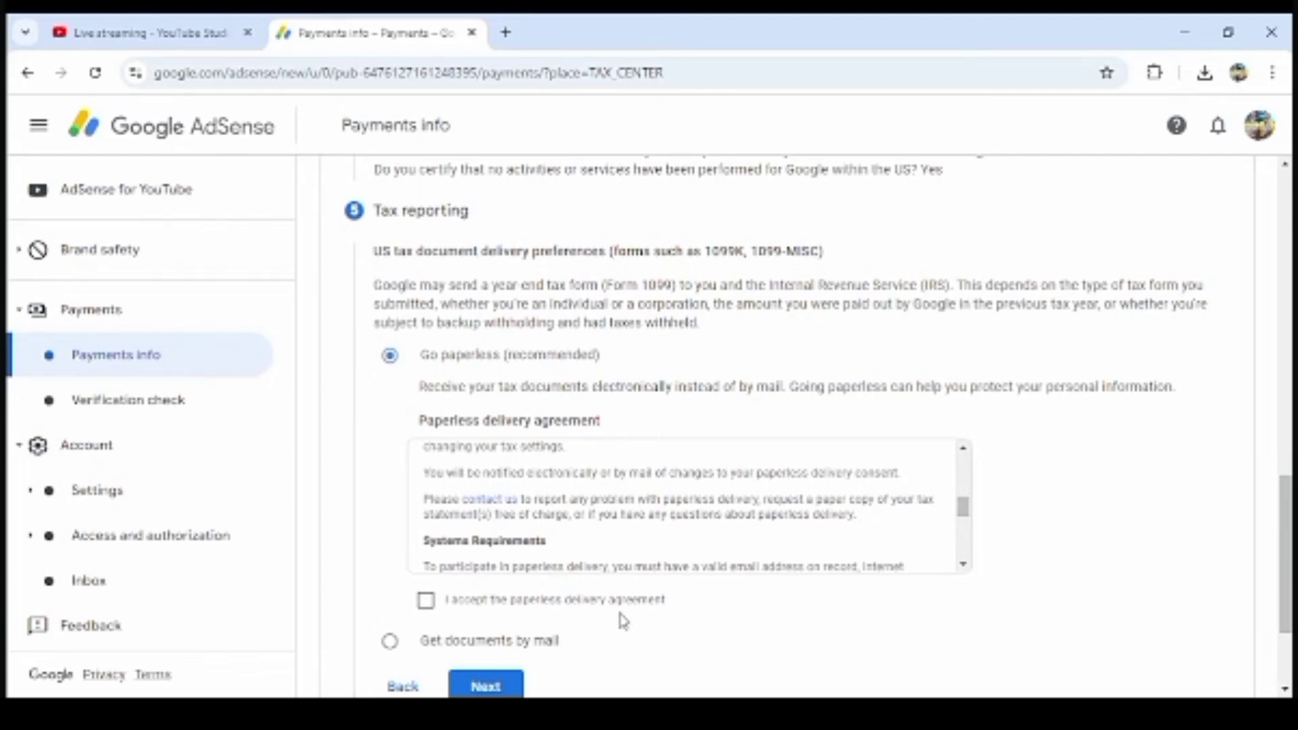
click(426, 602)
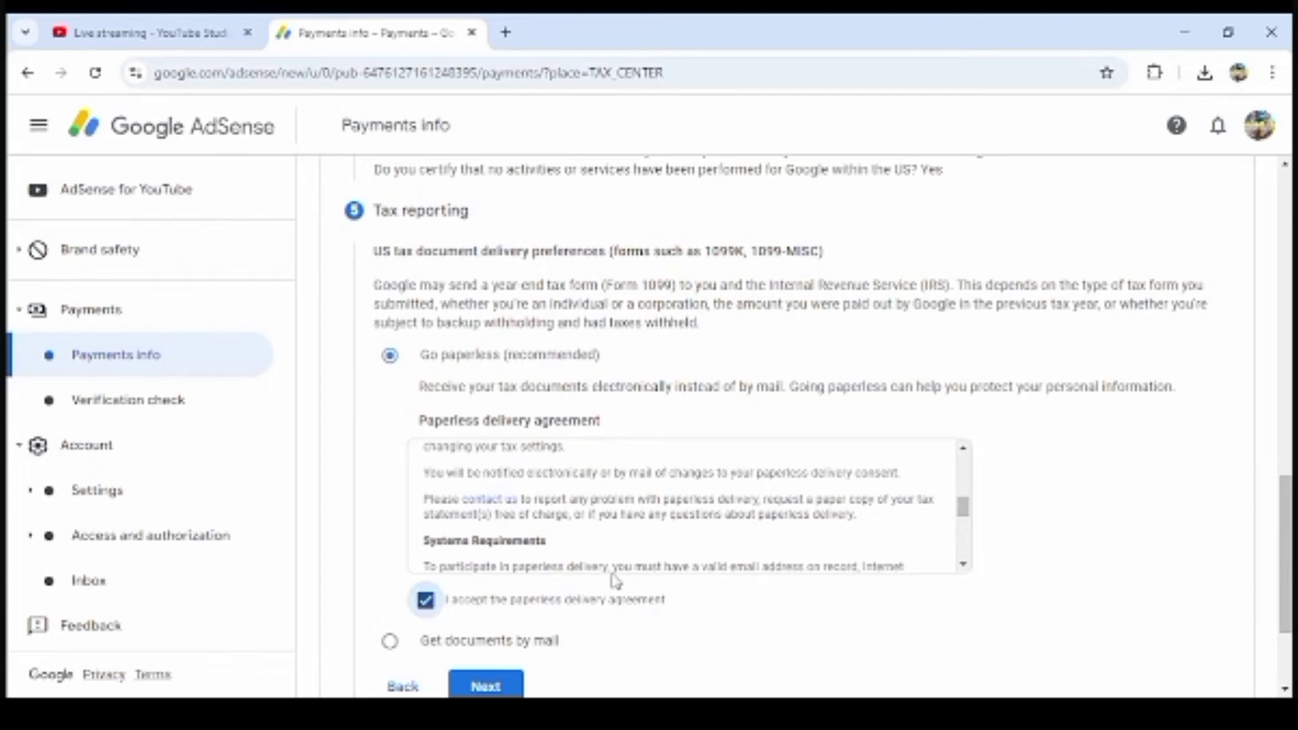
scroll(614, 572, down, 2)
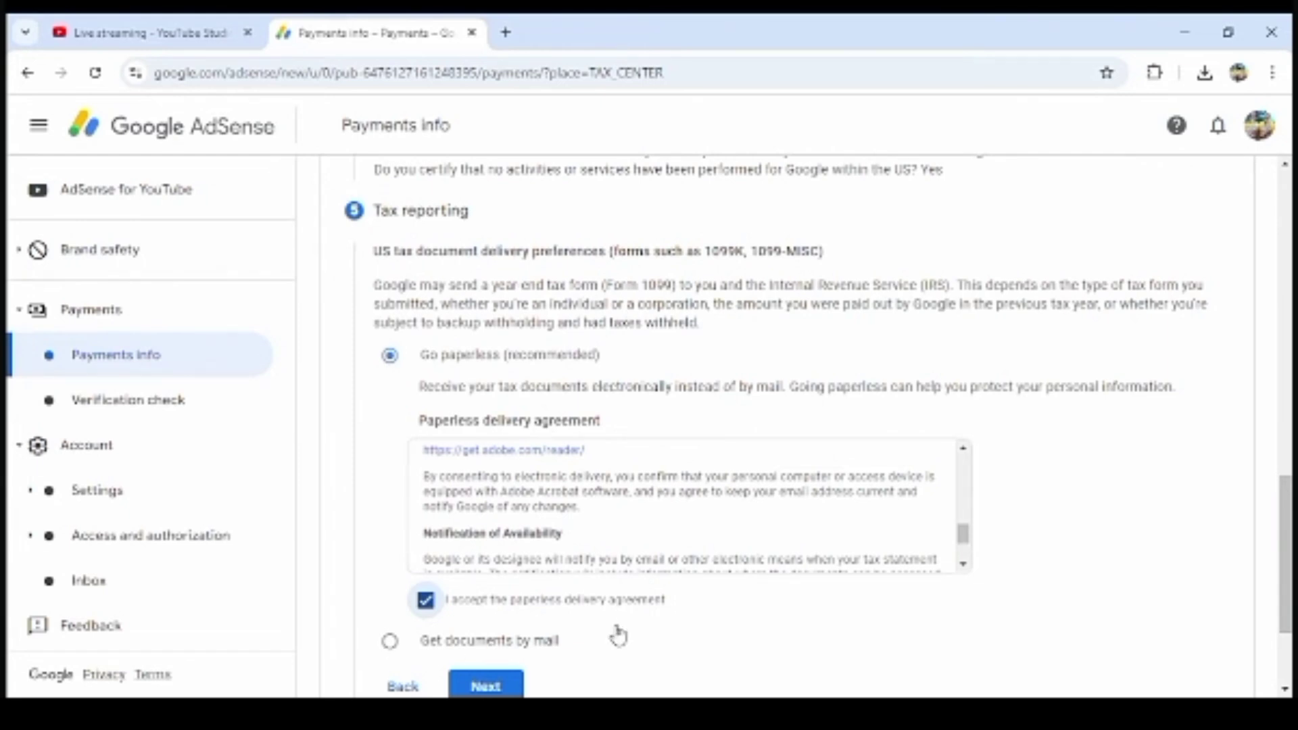
scroll(615, 512, down, 5)
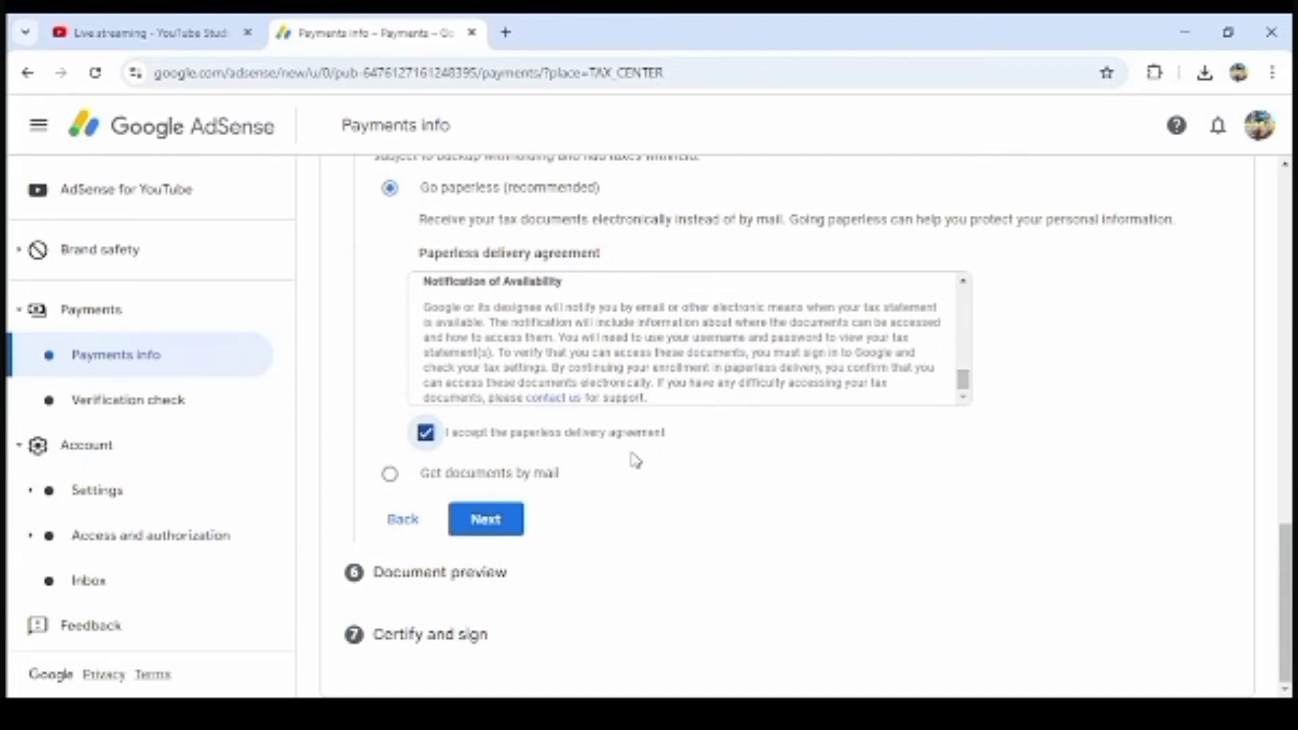
click(489, 526)
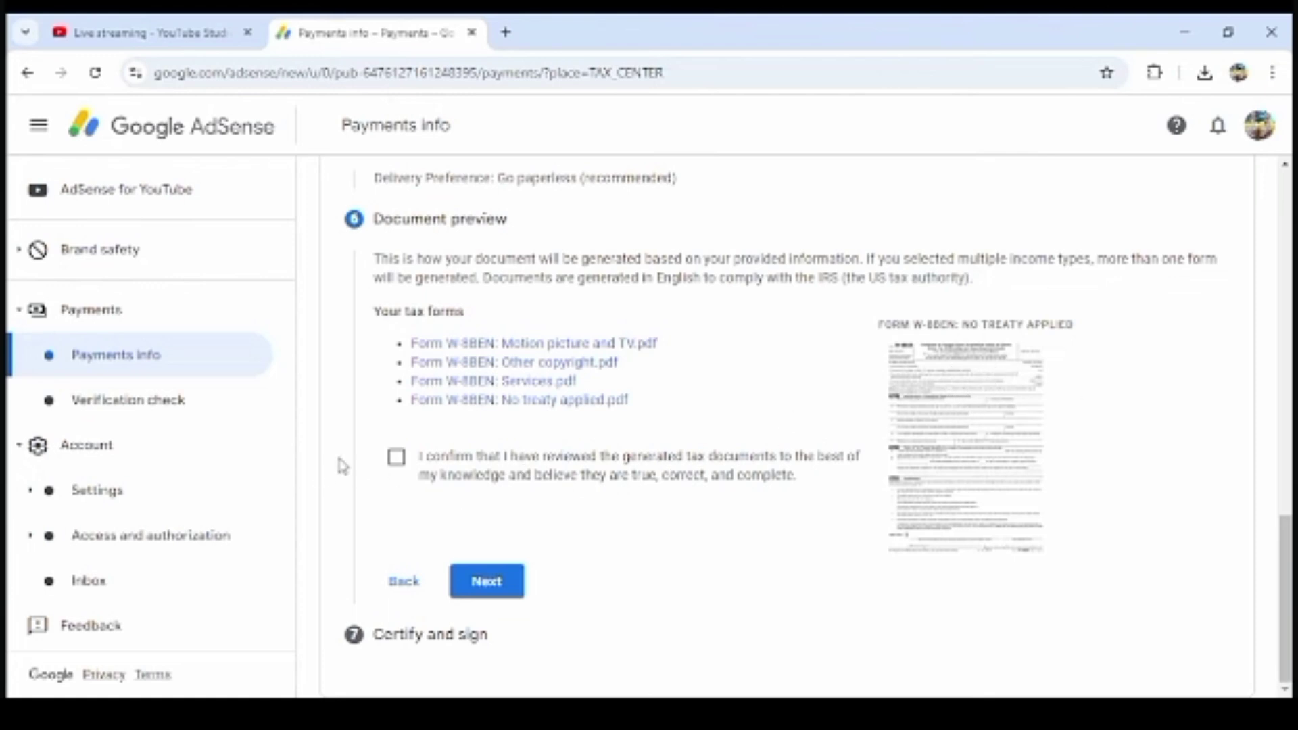
Confirm the generated tax documents as reviewed and make the tax form certification under penalties of perjury.
click(396, 460)
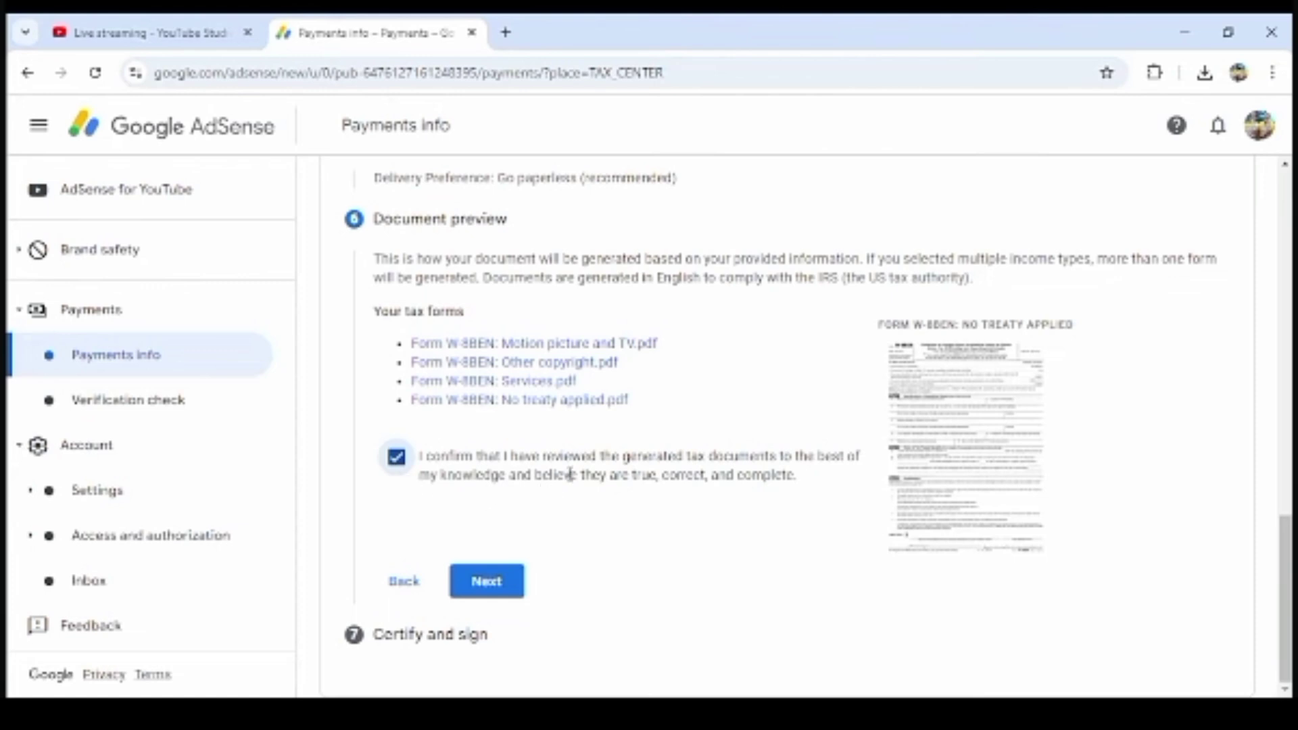
click(487, 586)
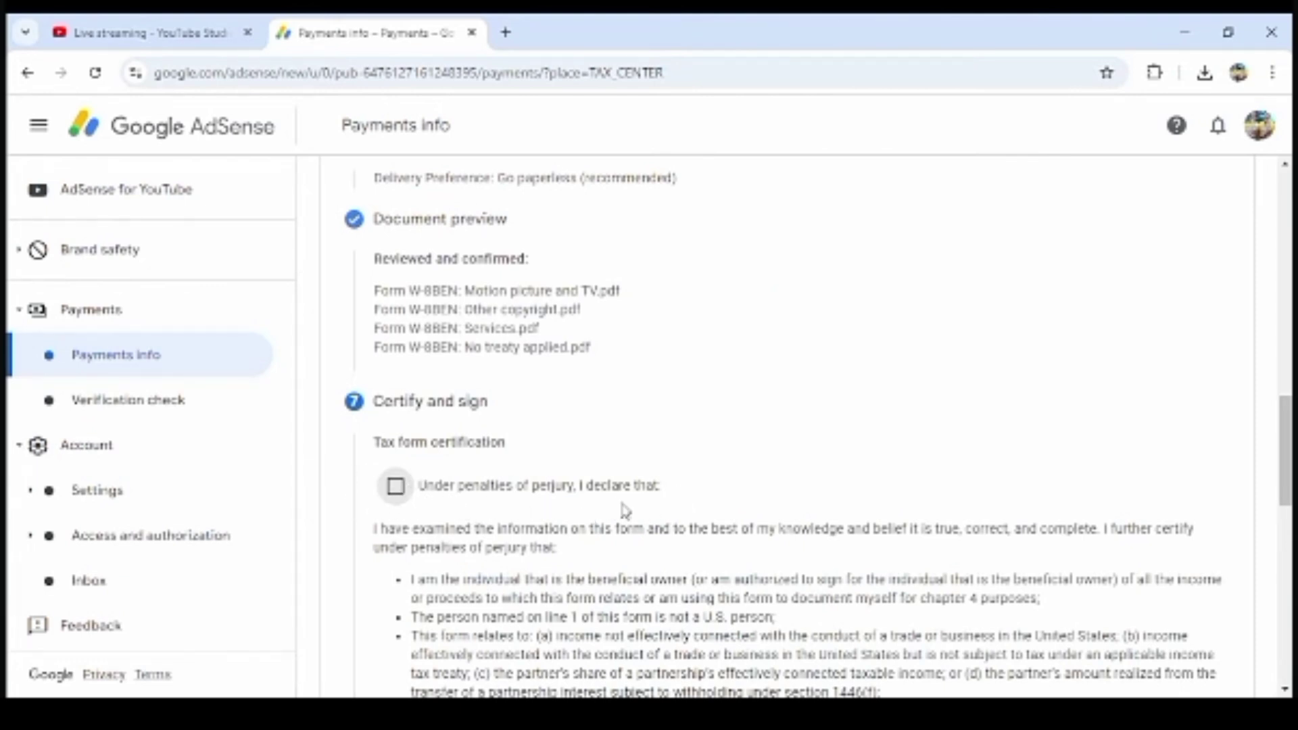
click(396, 487)
scroll(465, 508, down, 3)
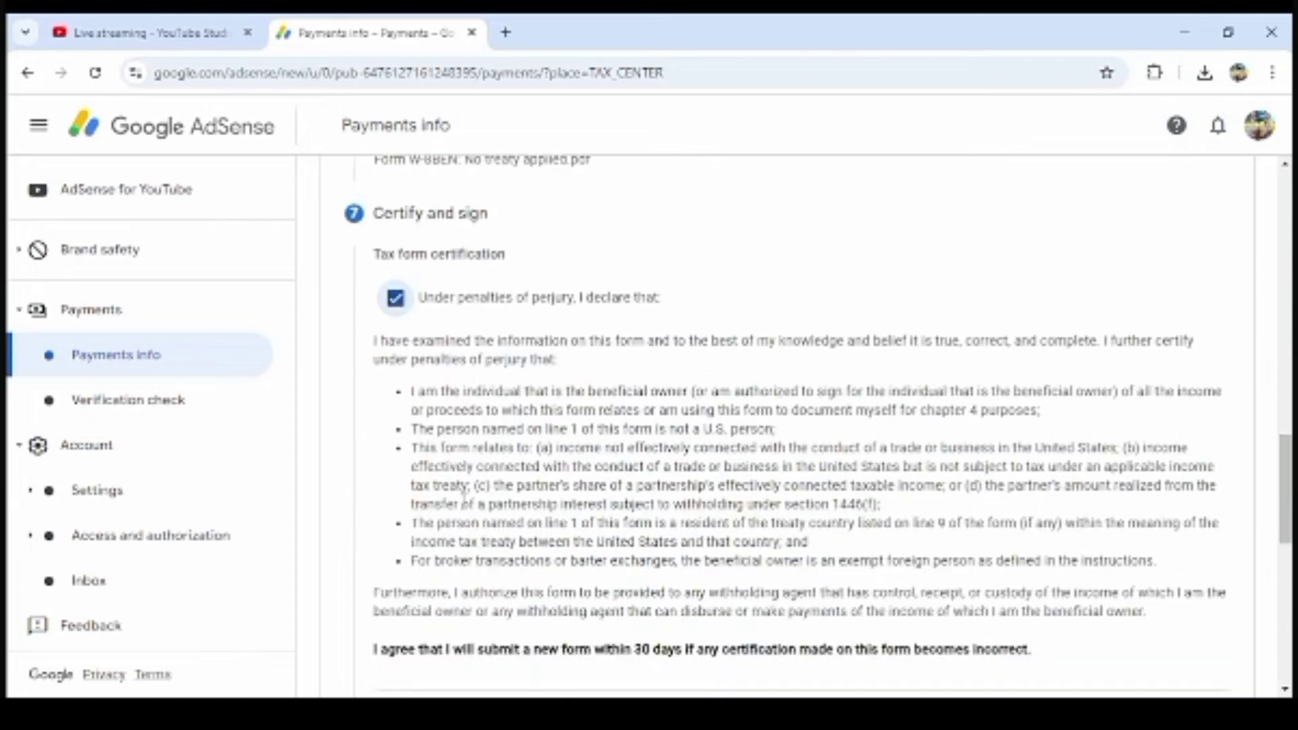
Certify the unchanged status affidavit with the year set to 2024, leaving the optional change description empty.
scroll(460, 500, down, 5)
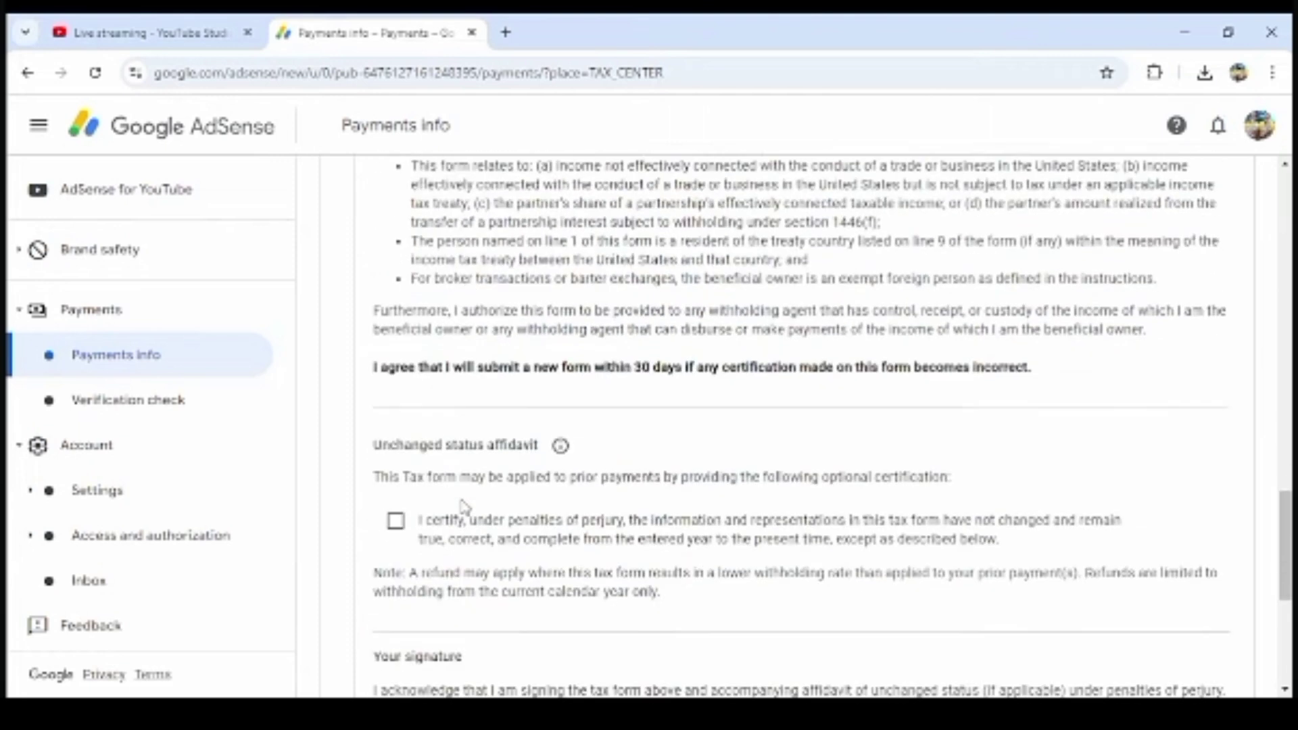
click(397, 528)
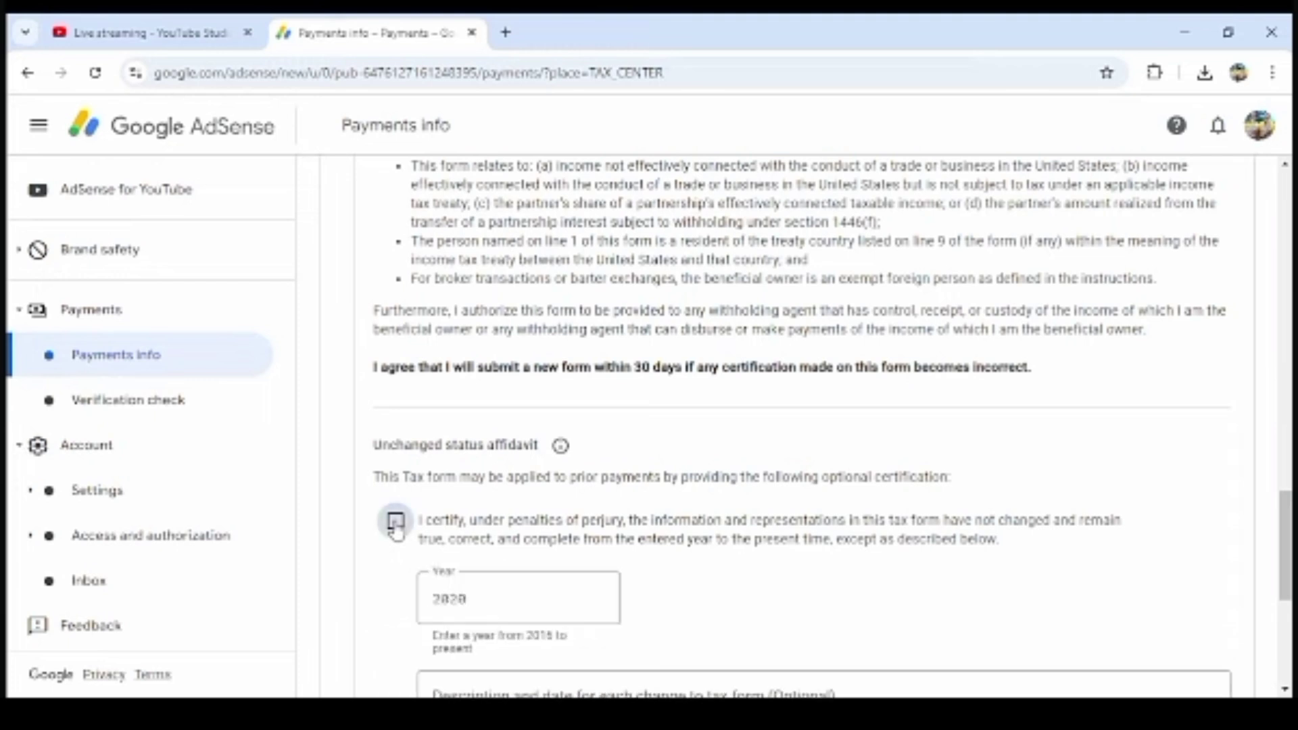
scroll(389, 530, down, 3)
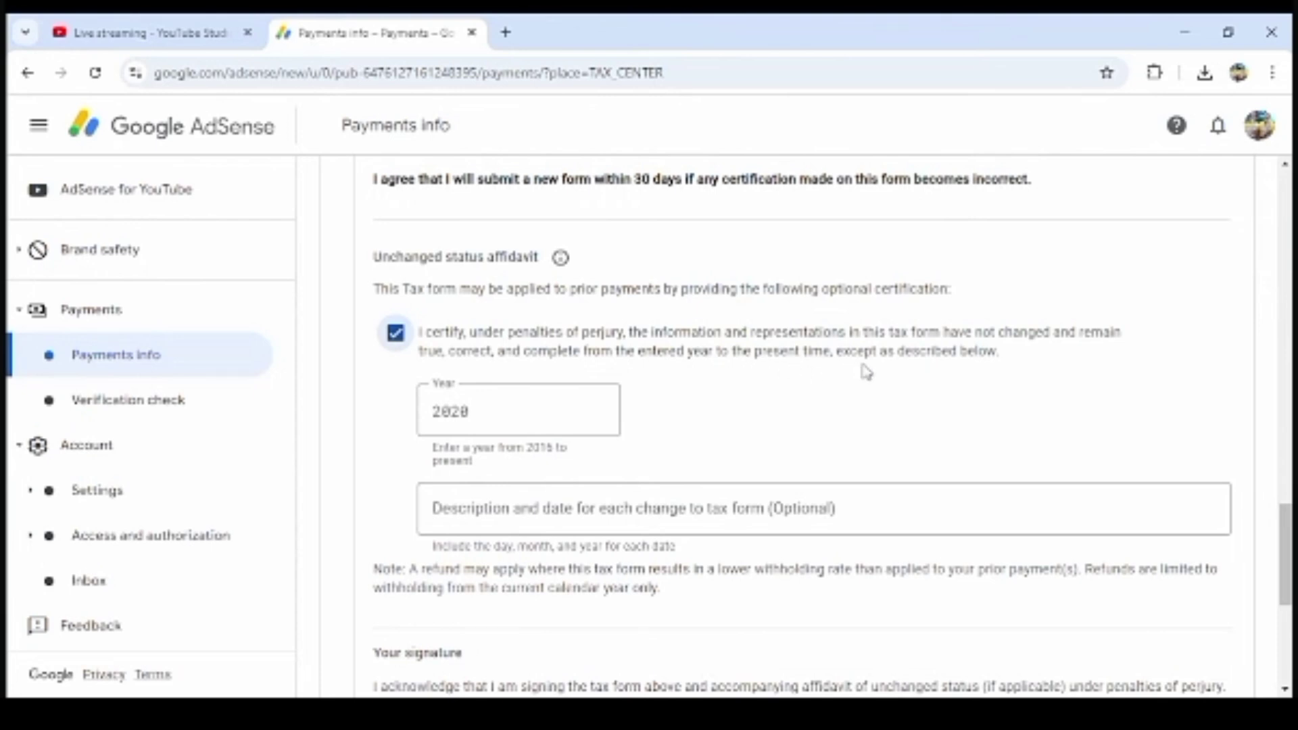
click(476, 412)
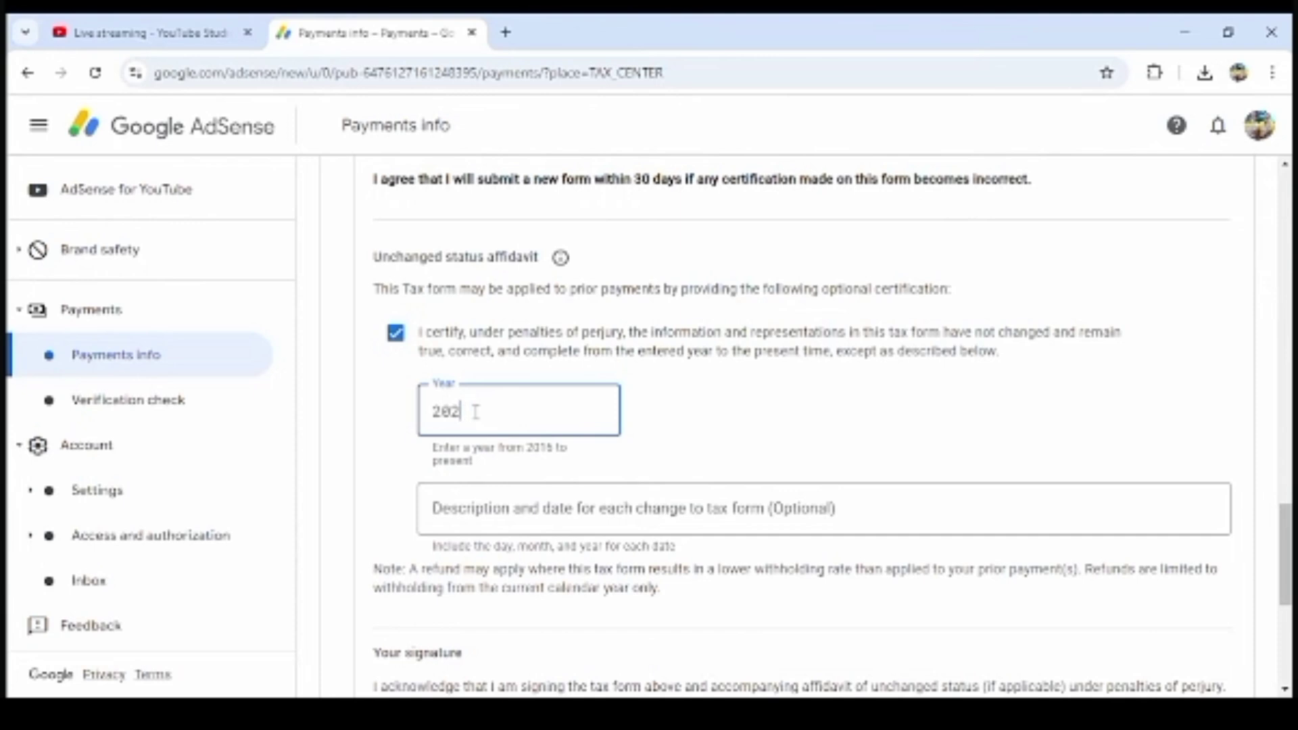
text(4)
key(Tab)
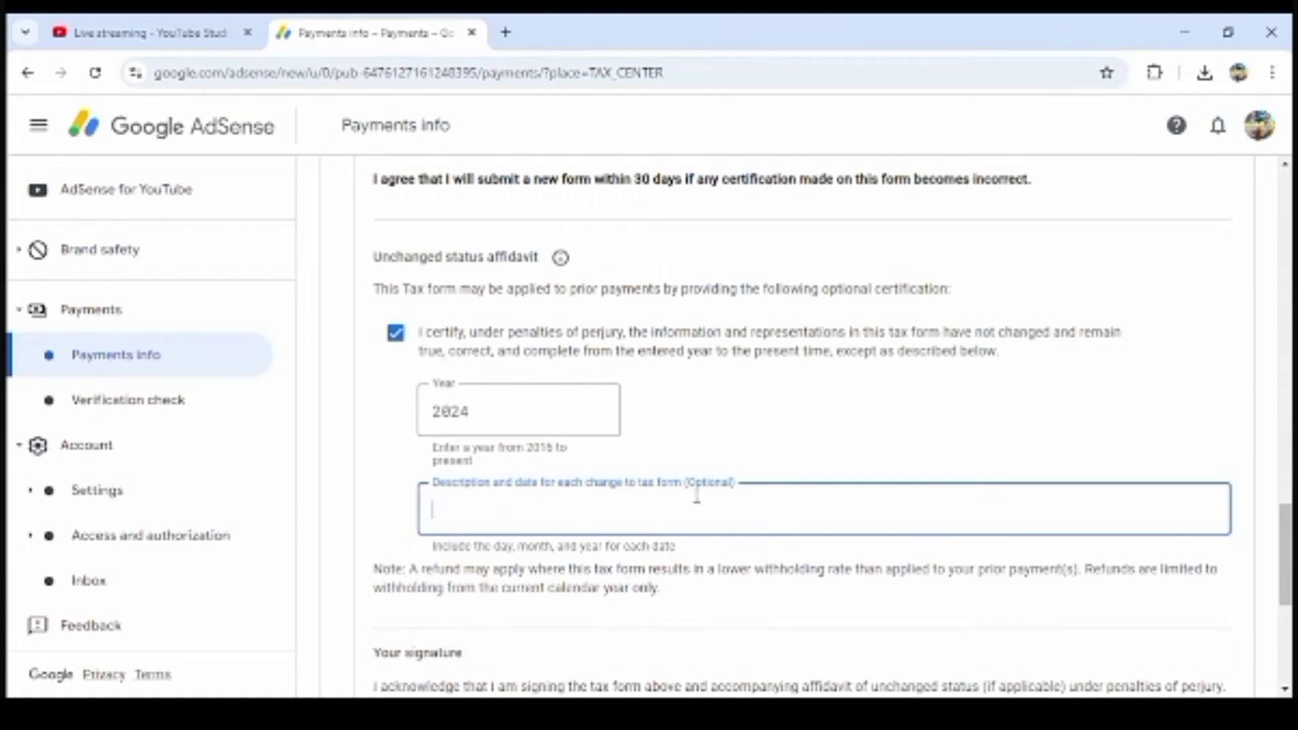
Confirm in the signature section that the signer is the beneficial owner named in the Tax identity section.
scroll(507, 482, down, 3)
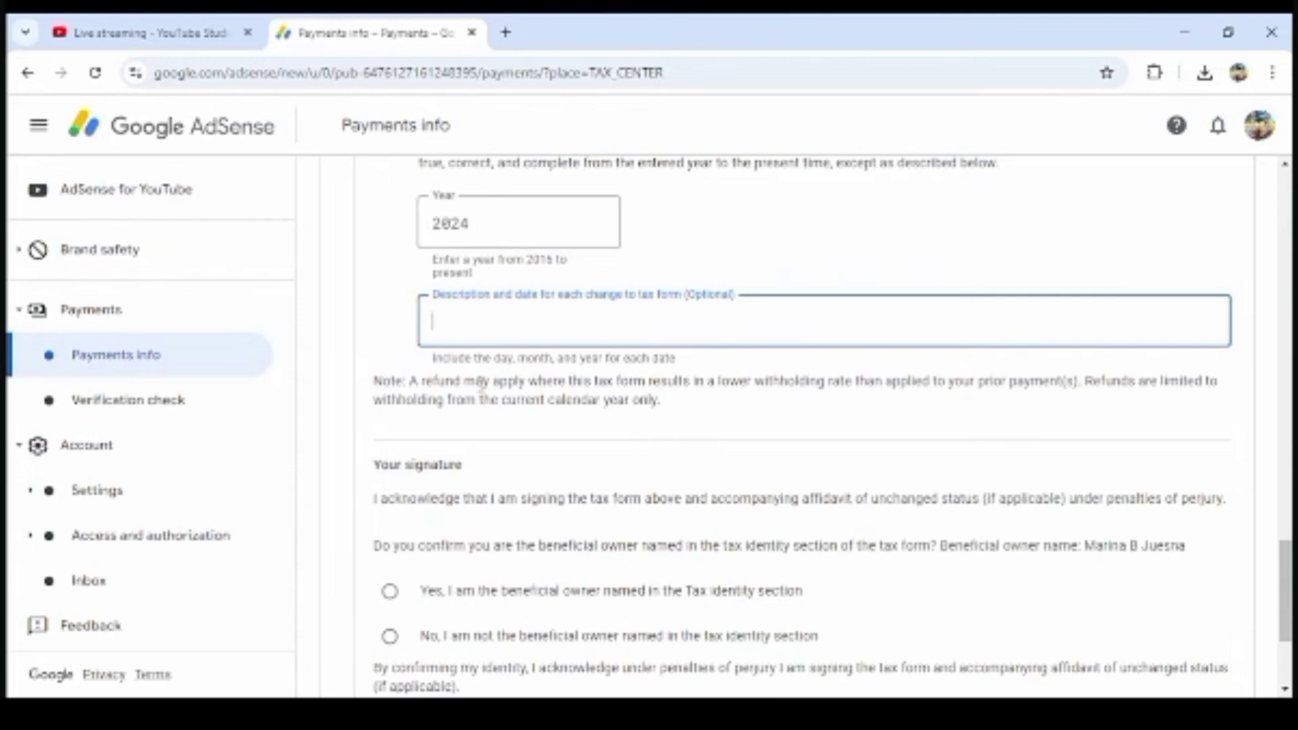
scroll(481, 384, down, 2)
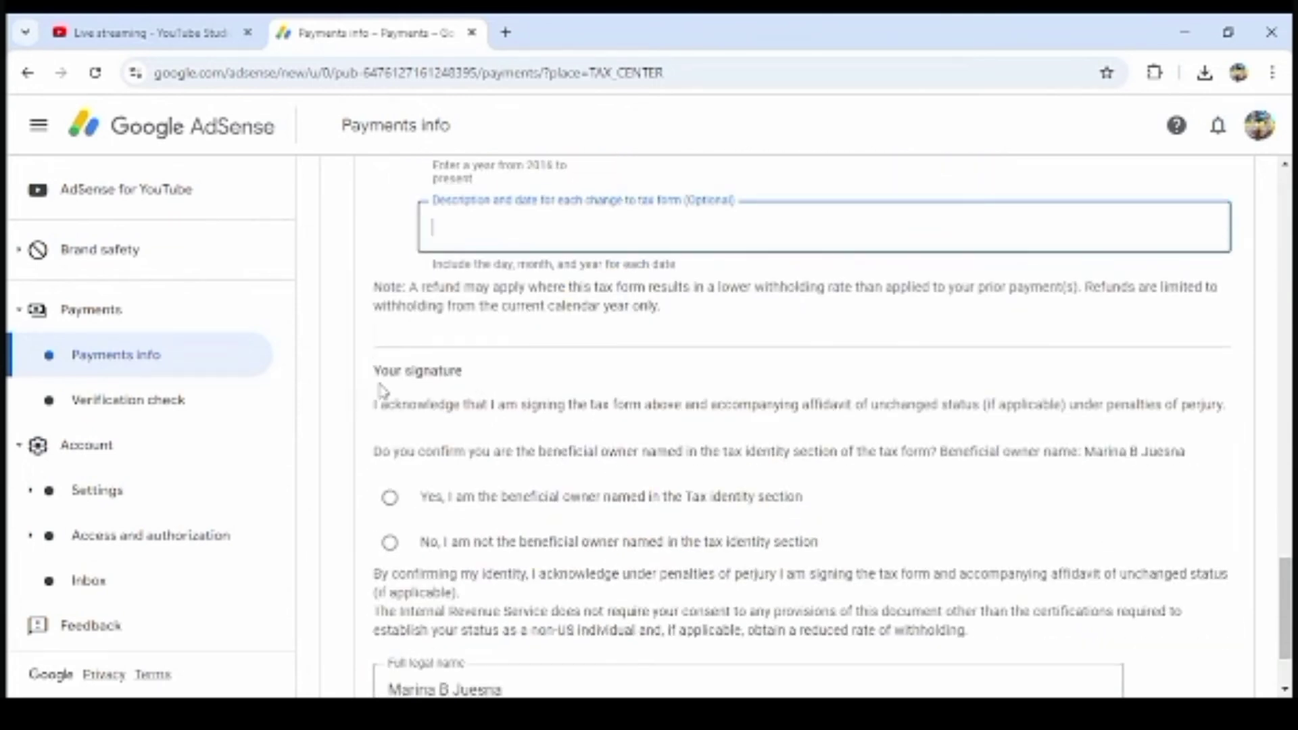
click(470, 384)
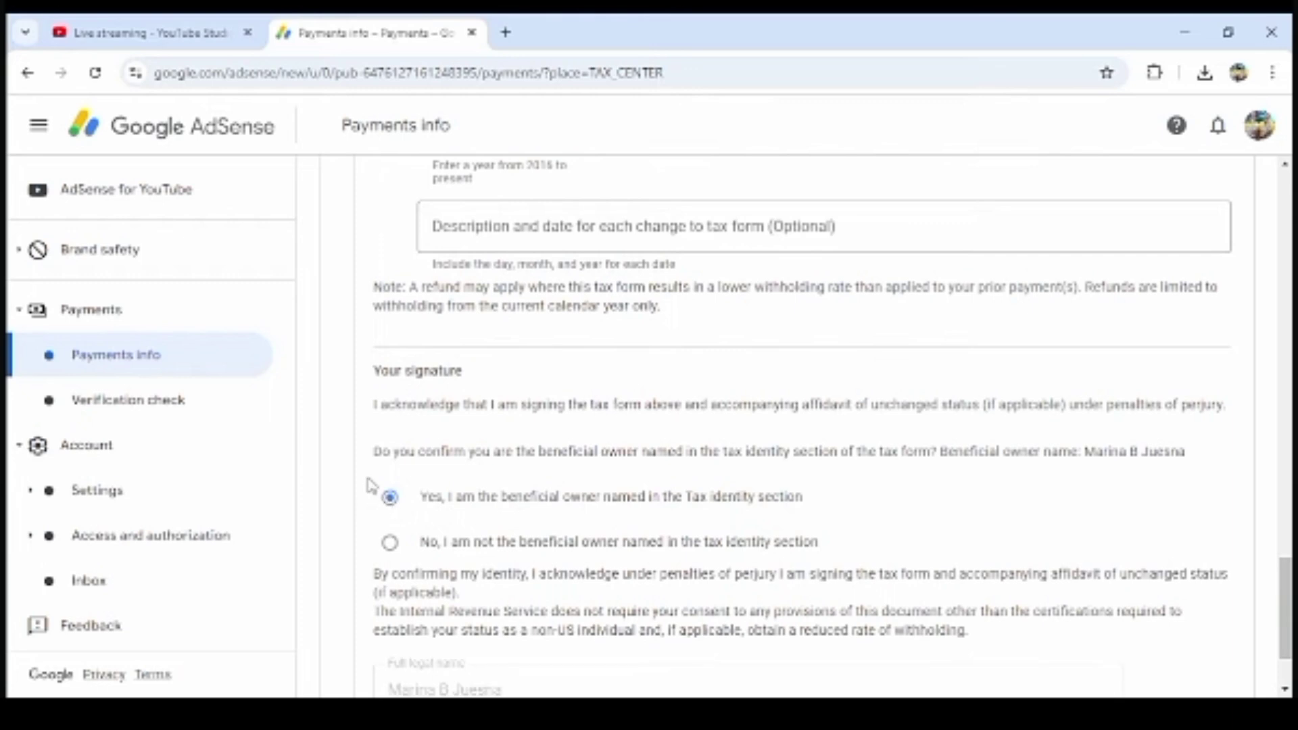
scroll(366, 458, down, 2)
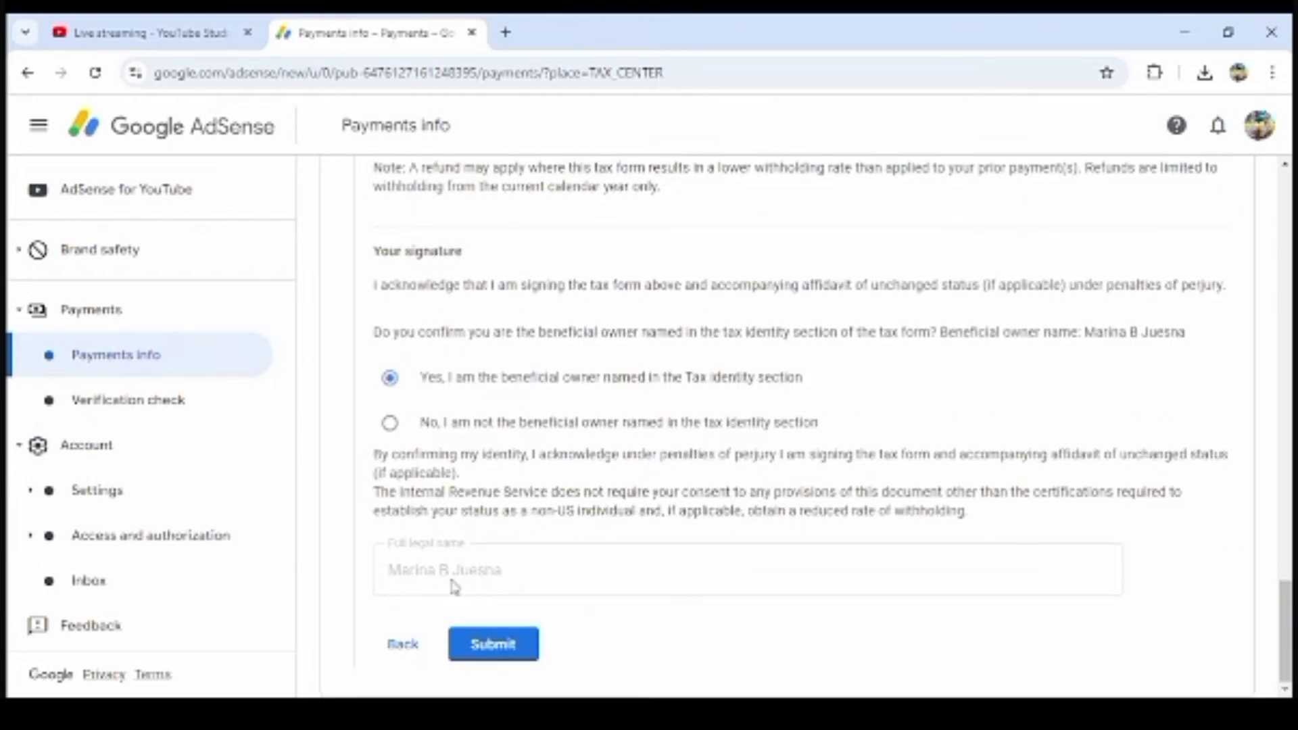
Submit the signed United States W-8BEN tax form together with its affidavit of unchanged status.
click(494, 648)
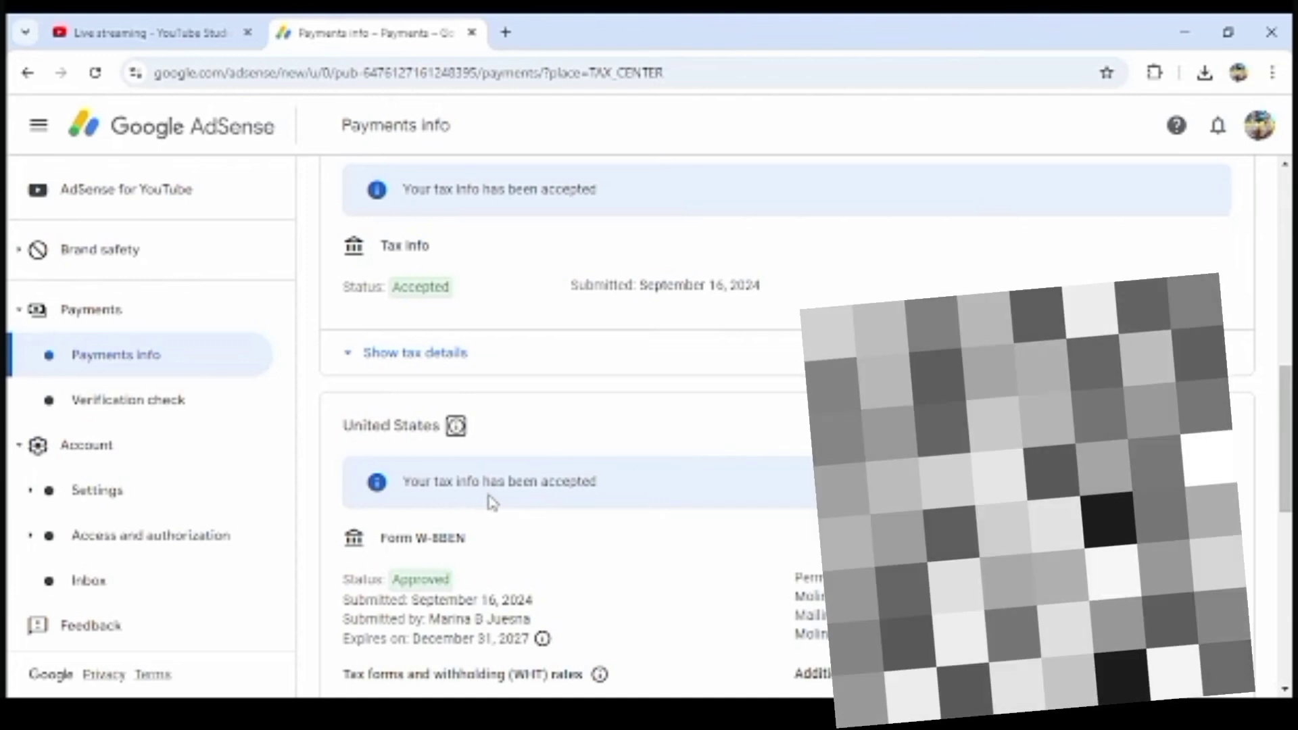
Review the United States Form W-8BEN entry's status, expiry date, withholding rates and tax reporting details, and check the Singapore tax info status.
scroll(585, 510, down, 1)
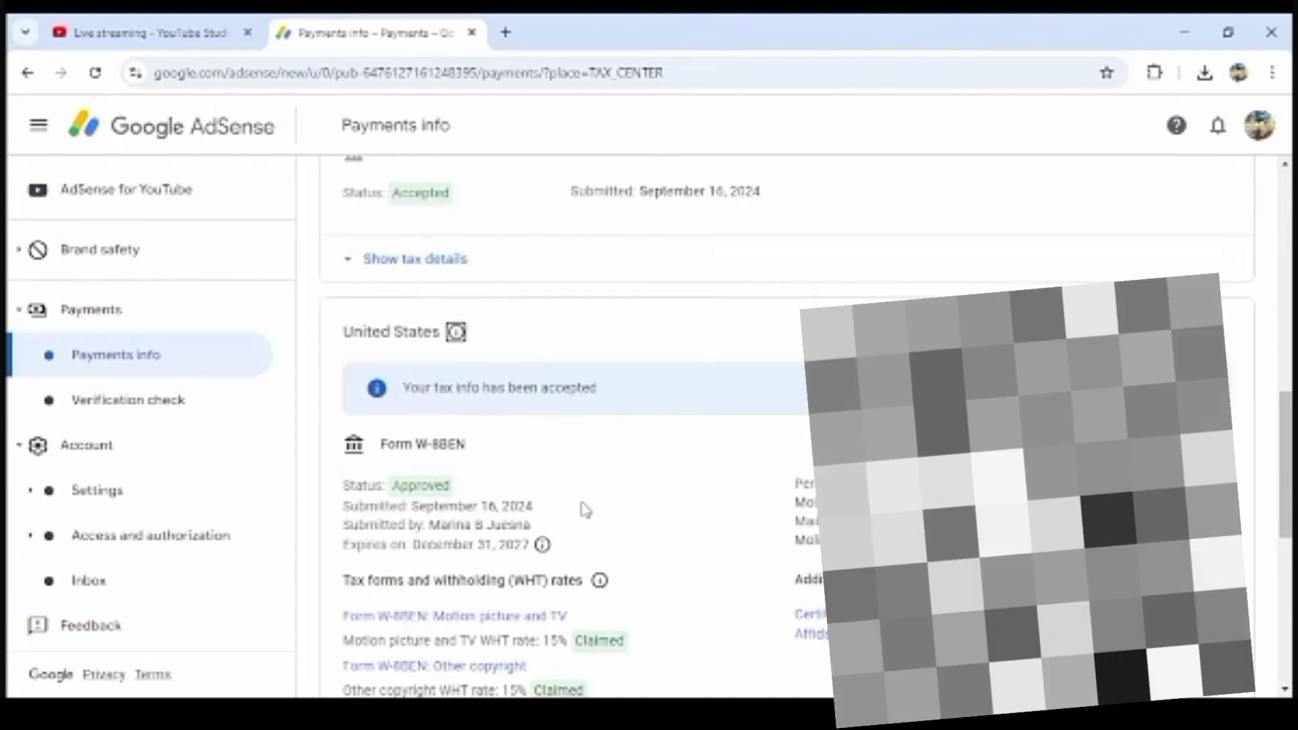
scroll(586, 510, down, 2)
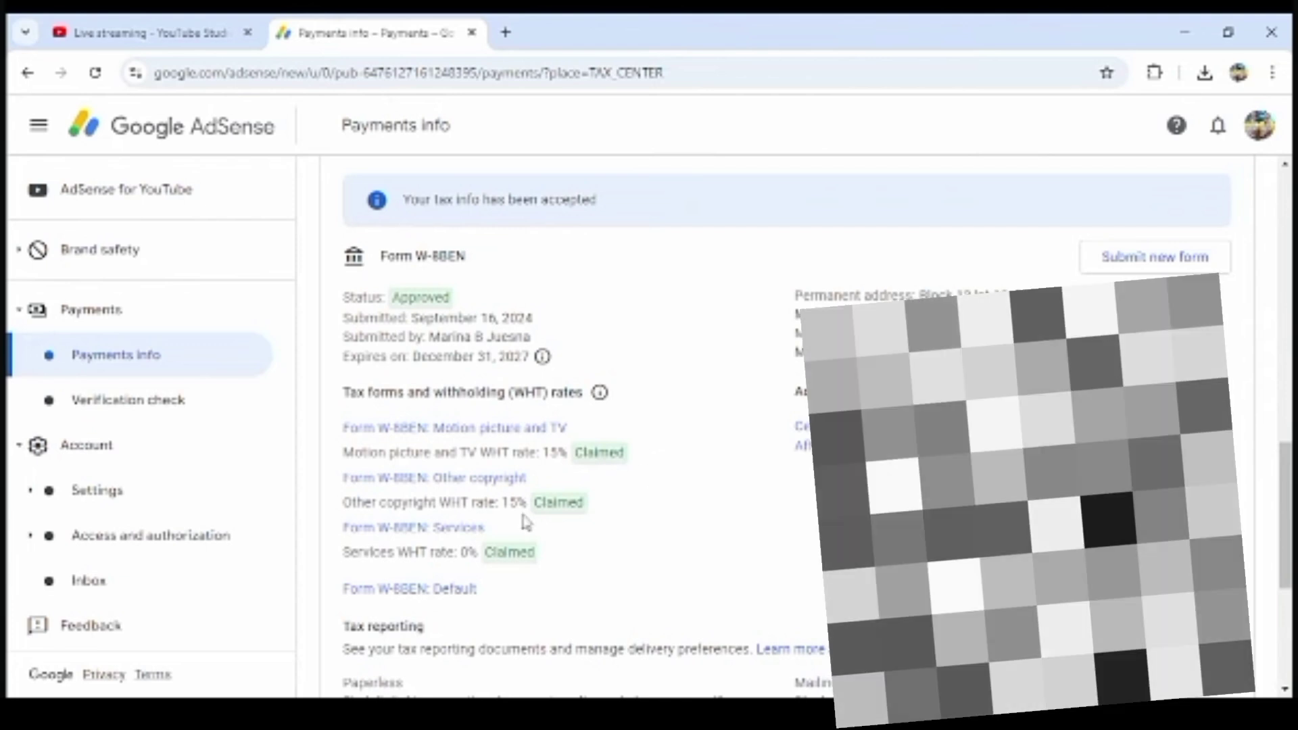
scroll(597, 470, down, 2)
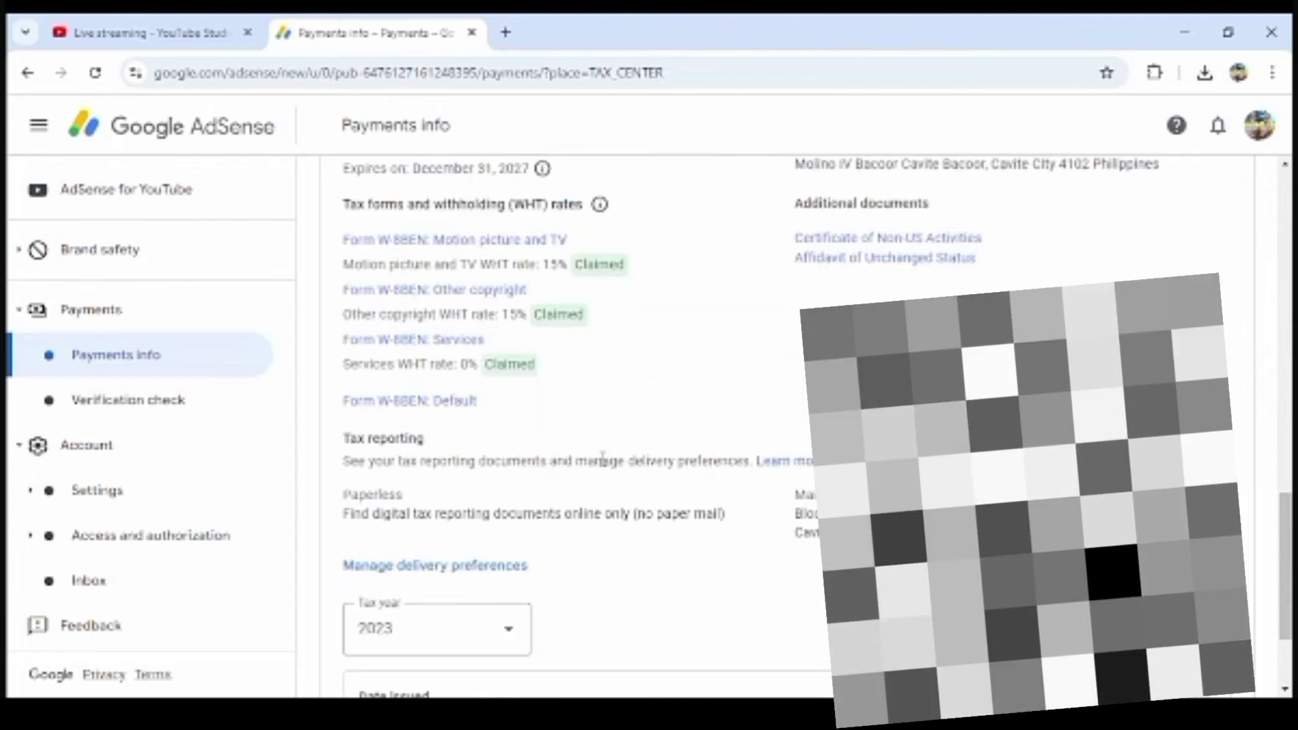
scroll(602, 457, down, 1)
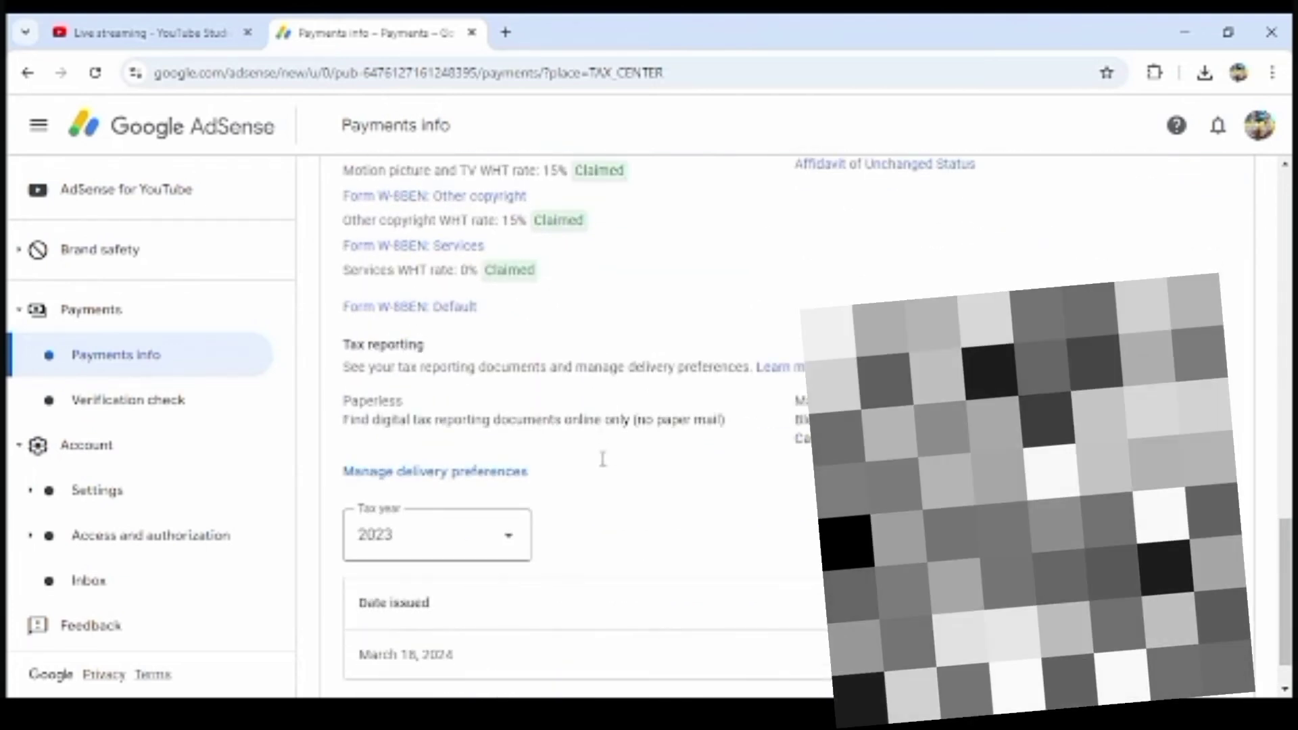
scroll(602, 457, up, 5)
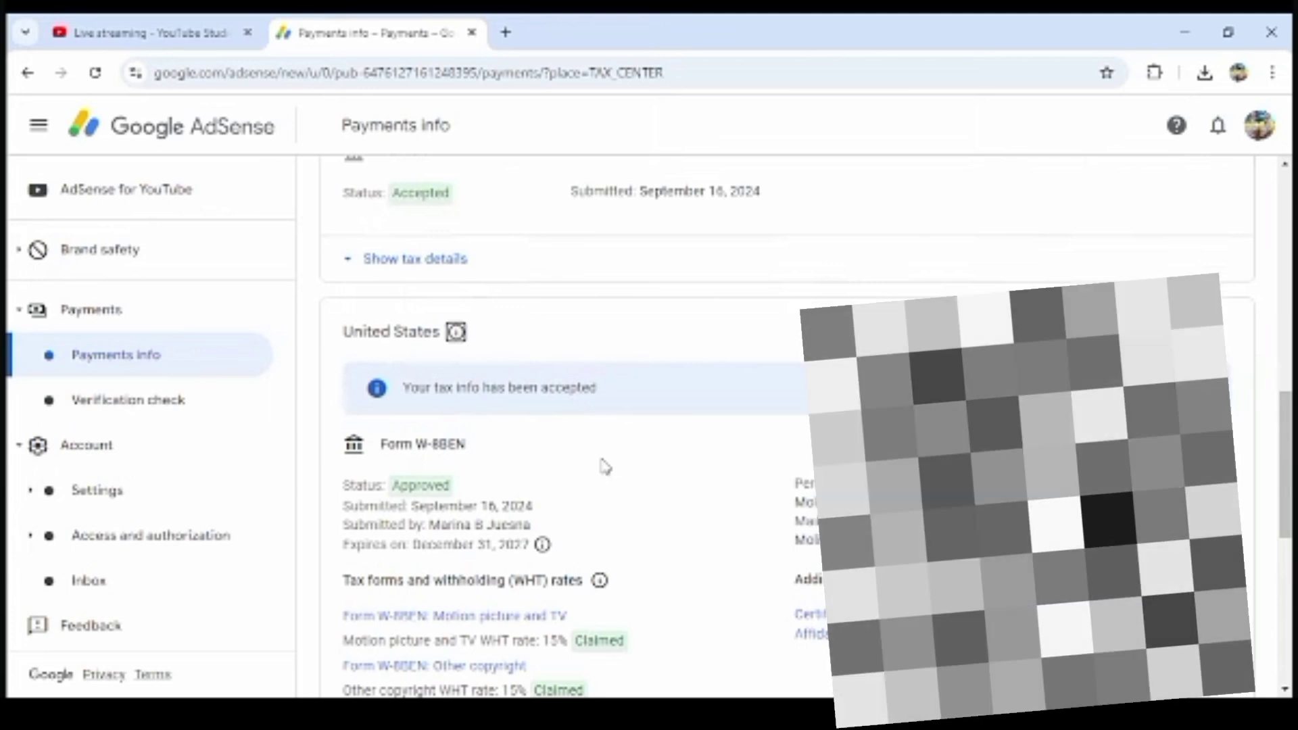
scroll(605, 485, up, 3)
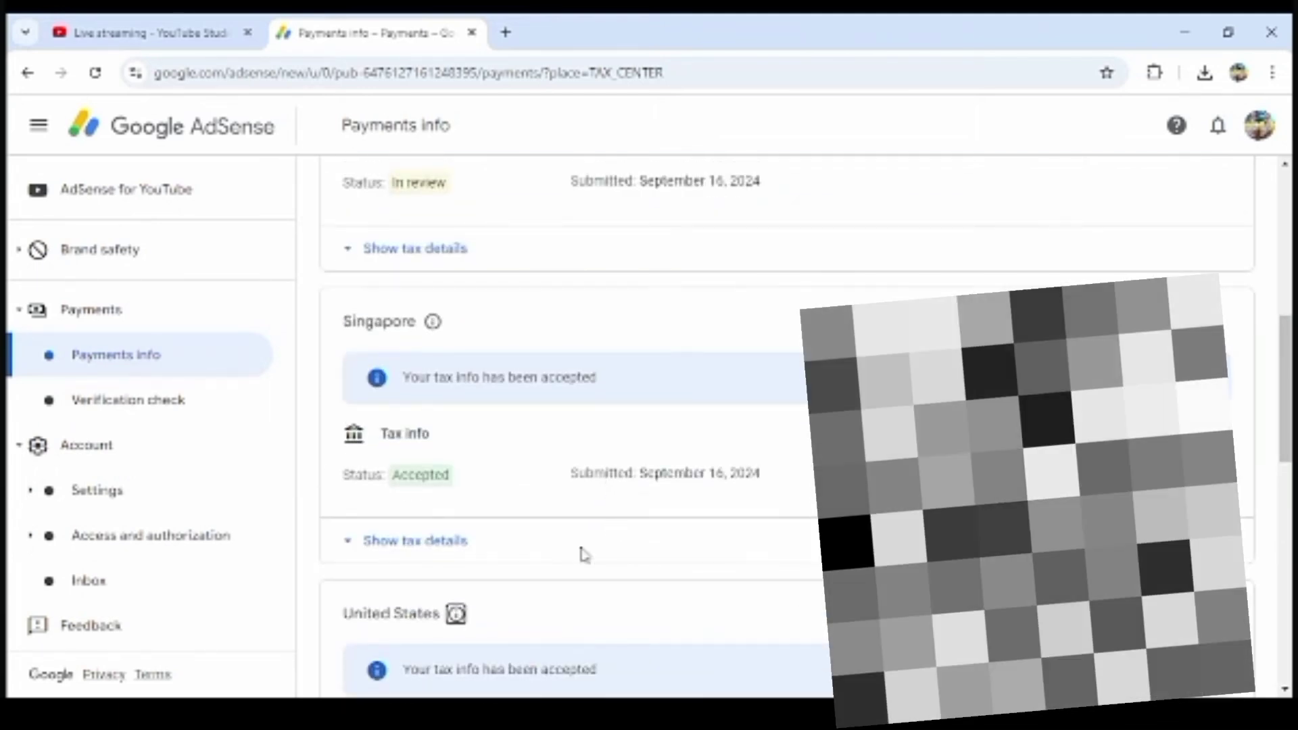
scroll(604, 580, down, 2)
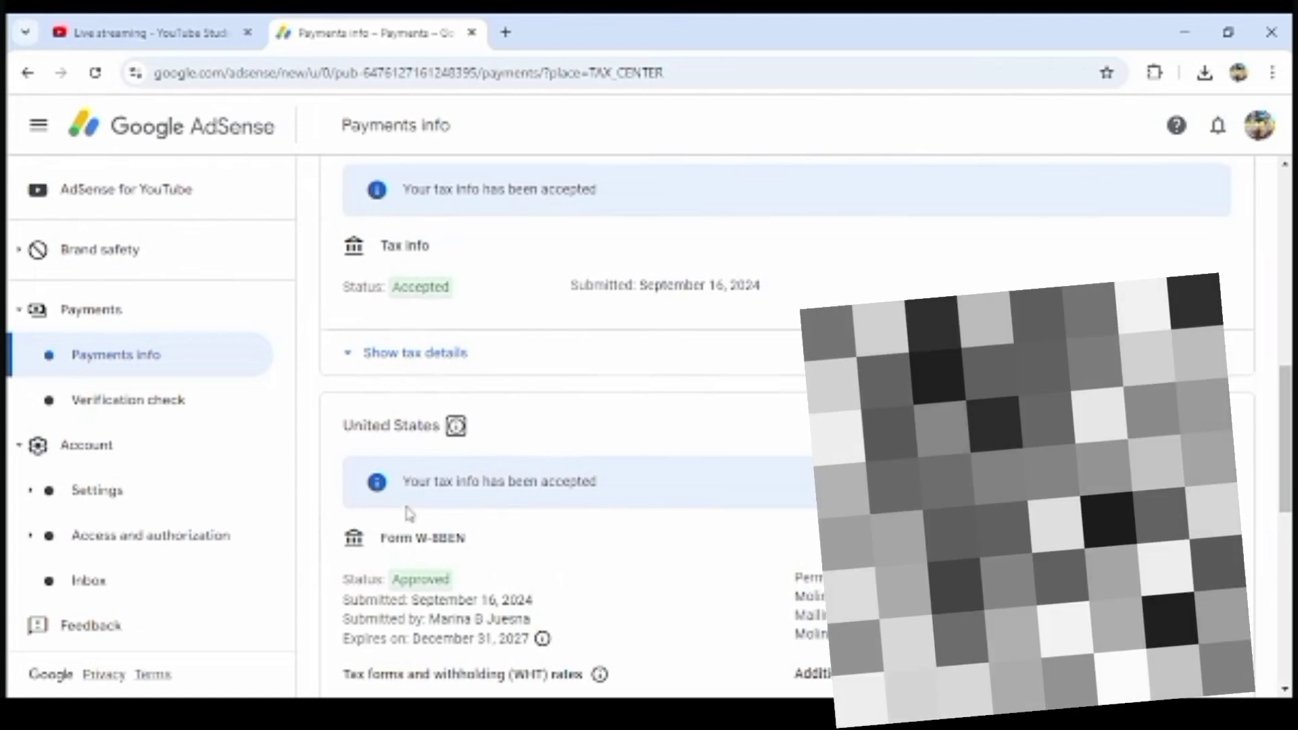
scroll(608, 522, up, 2)
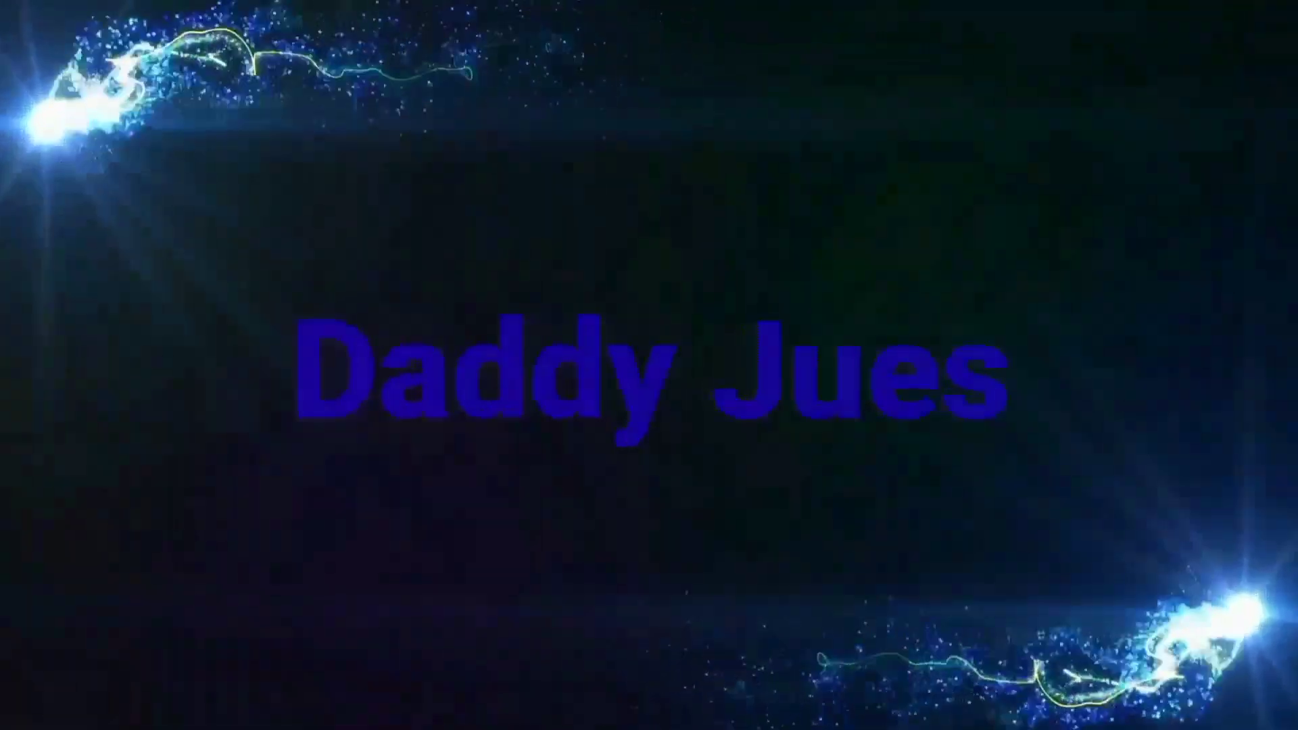